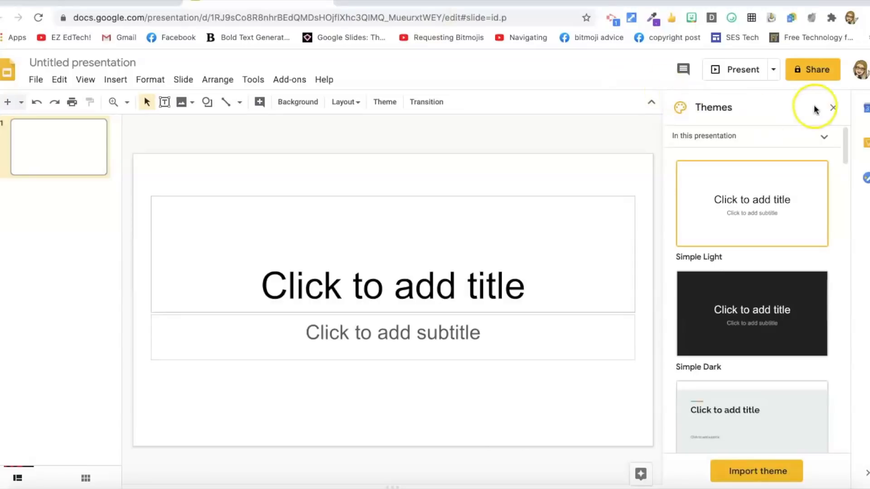
Step: Dismiss the theme choices and delete the title and subtitle placeholders from the first slide
{"action": "left_click", "coordinate": [834, 109]}
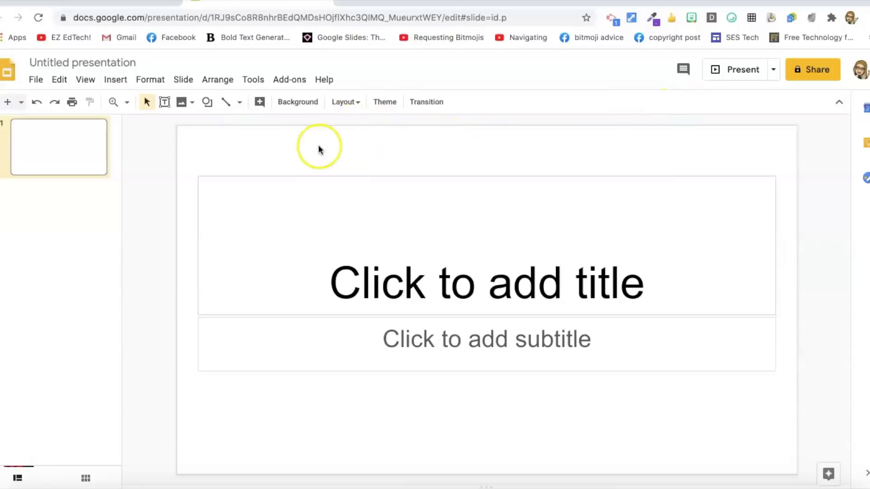
{"action": "left_click_drag", "start_coordinate": [204, 145], "coordinate": [250, 397]}
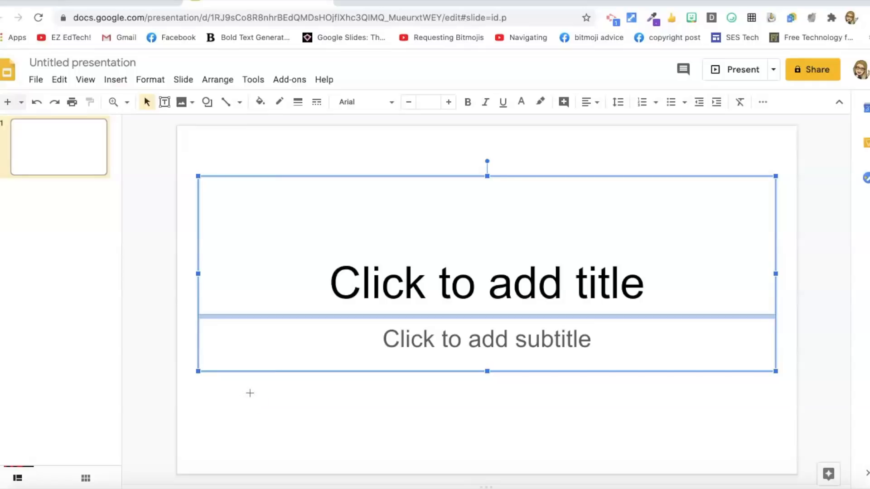
{"action": "key", "text": "Delete"}
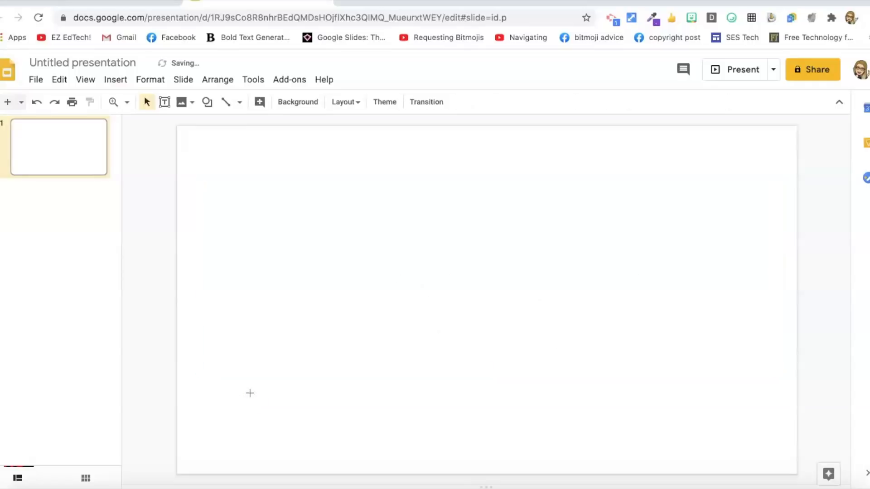
{"action": "left_click", "coordinate": [281, 305]}
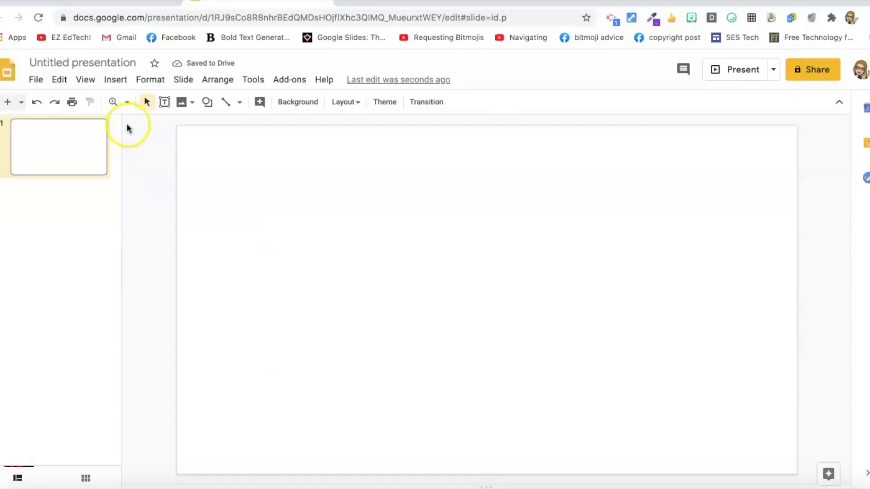
Step: Rename the untitled presentation as "haiku"
{"action": "left_click", "coordinate": [95, 67]}
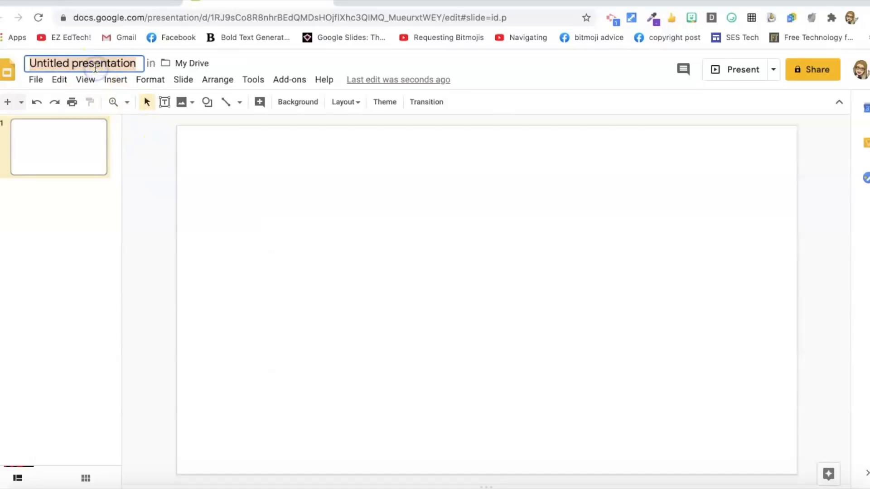
{"action": "type", "text": "haiku"}
{"action": "left_click", "coordinate": [258, 195]}
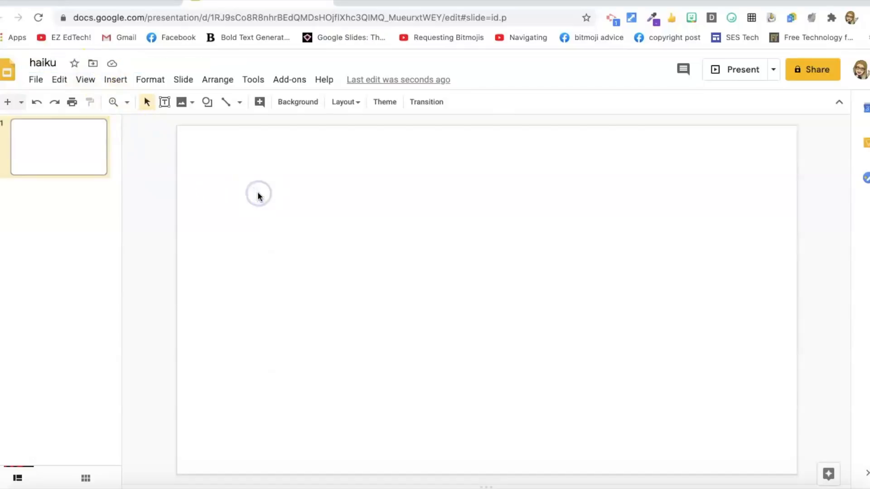
Step: Set the slide's background to the solid bright purple from the standard palette
{"action": "left_click", "coordinate": [294, 102]}
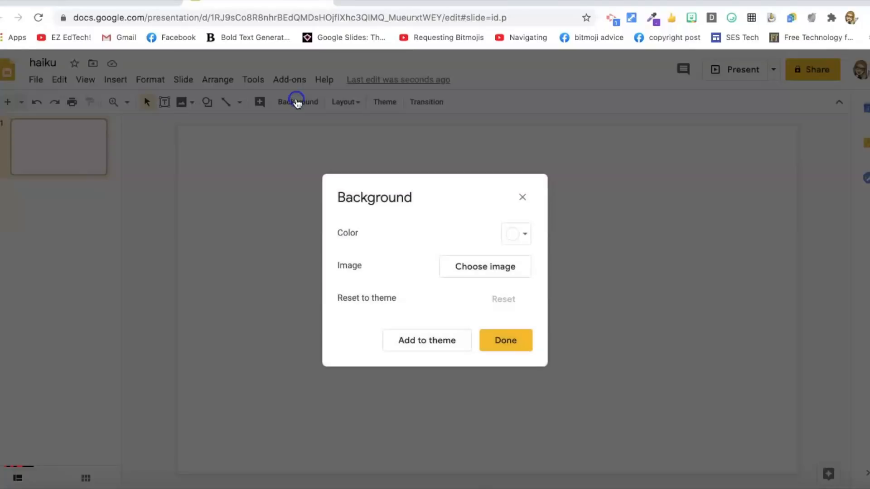
{"action": "left_click", "coordinate": [517, 234]}
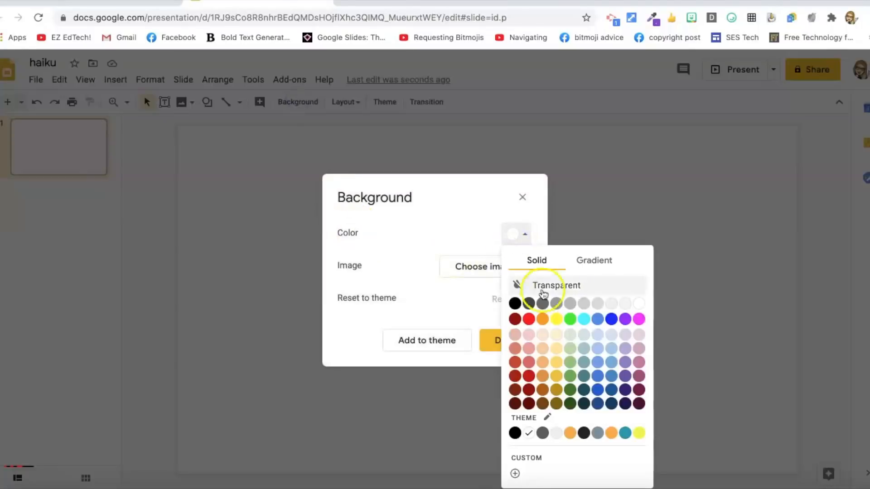
{"action": "left_click", "coordinate": [625, 319]}
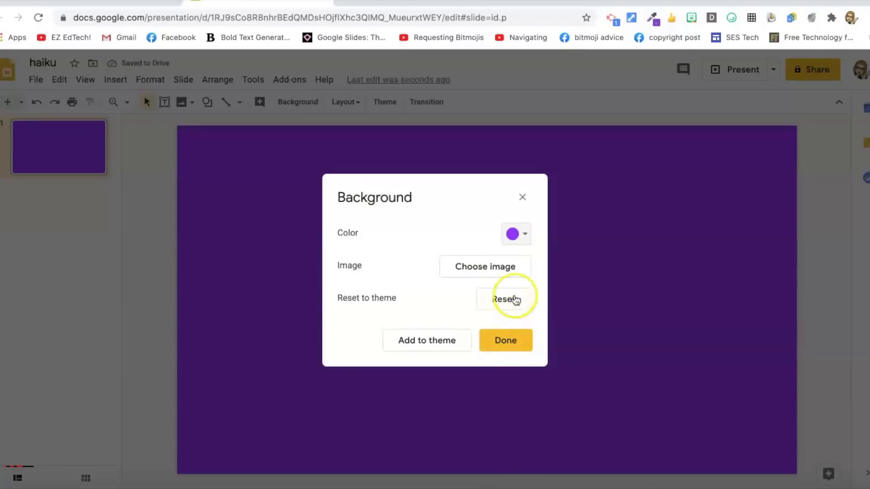
Step: Replace the slide's background with the custom light purple #d3a4f2 and apply it
{"action": "left_click", "coordinate": [518, 234]}
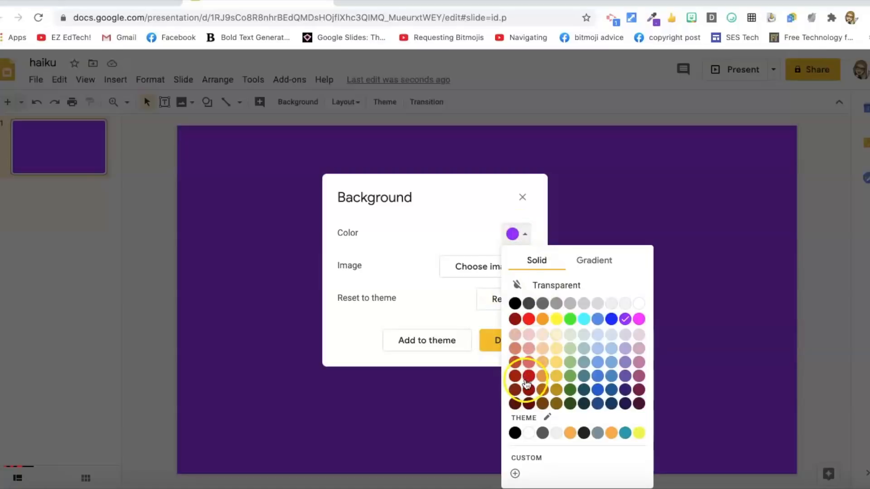
{"action": "left_click", "coordinate": [514, 473]}
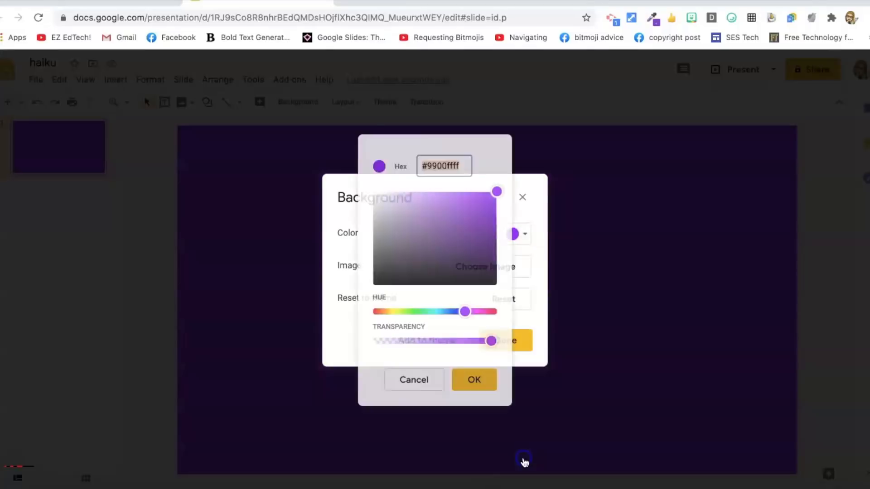
{"action": "left_click", "coordinate": [488, 197]}
{"action": "left_click_drag", "start_coordinate": [489, 196], "coordinate": [412, 196]}
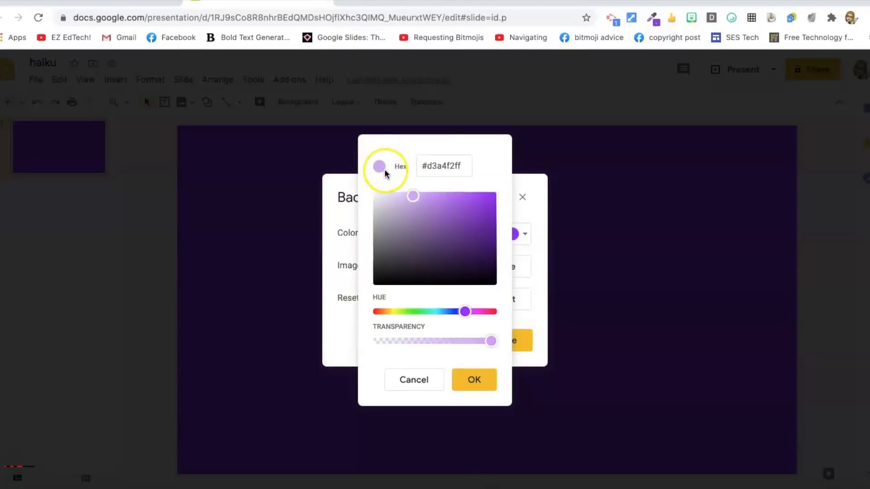
{"action": "left_click", "coordinate": [474, 382]}
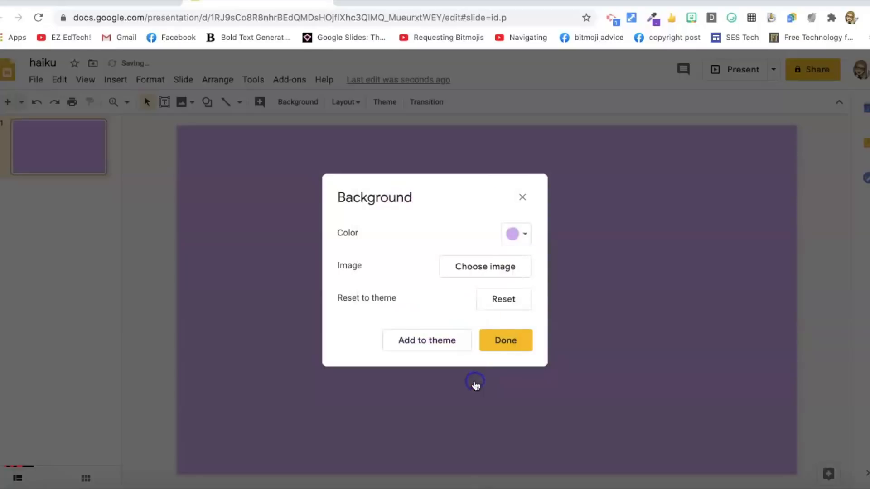
{"action": "left_click", "coordinate": [499, 343]}
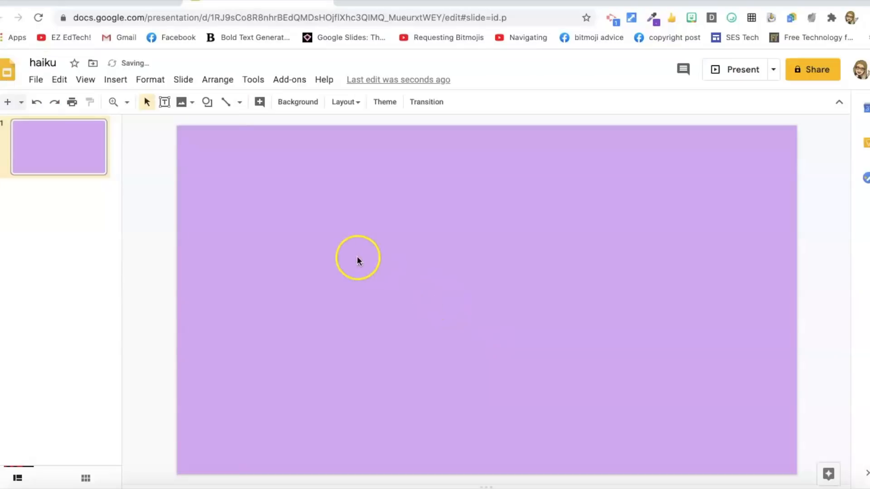
Step: Set the slide's background to the paler custom purple #ddbef2 and apply it
{"action": "left_click", "coordinate": [289, 103]}
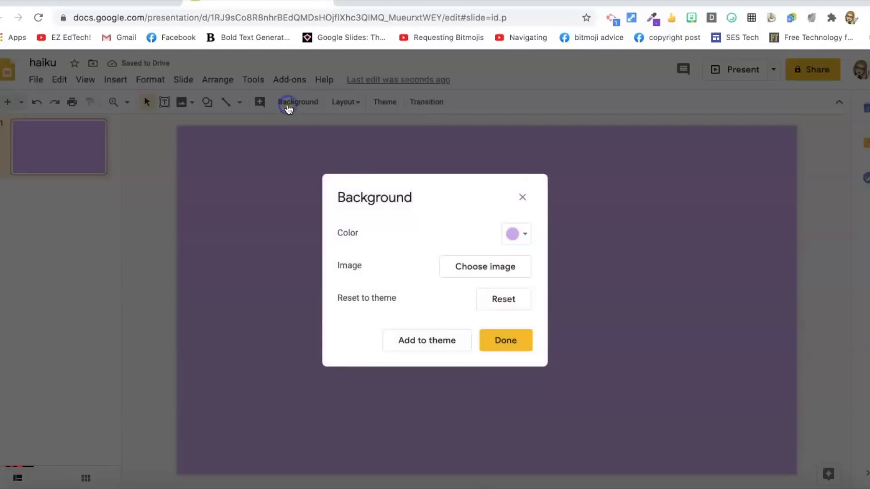
{"action": "left_click", "coordinate": [512, 234]}
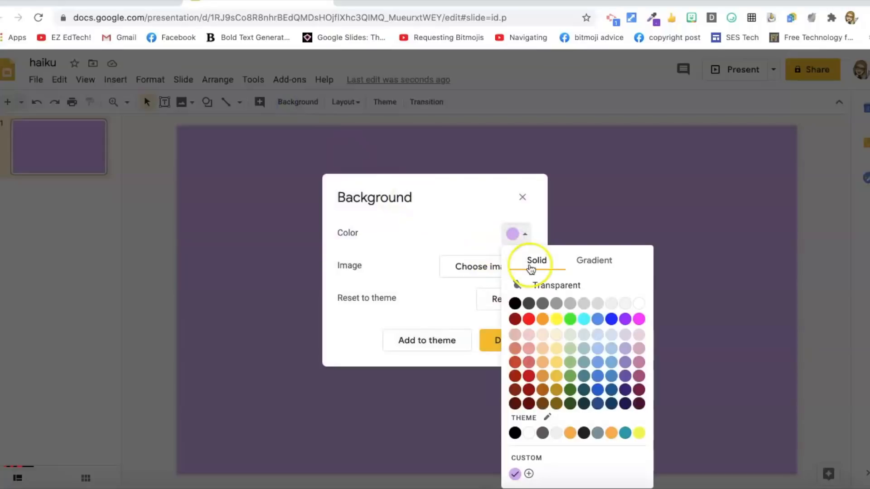
{"action": "left_click", "coordinate": [528, 455]}
{"action": "left_click", "coordinate": [412, 199]}
{"action": "left_click_drag", "start_coordinate": [412, 198], "coordinate": [399, 196]}
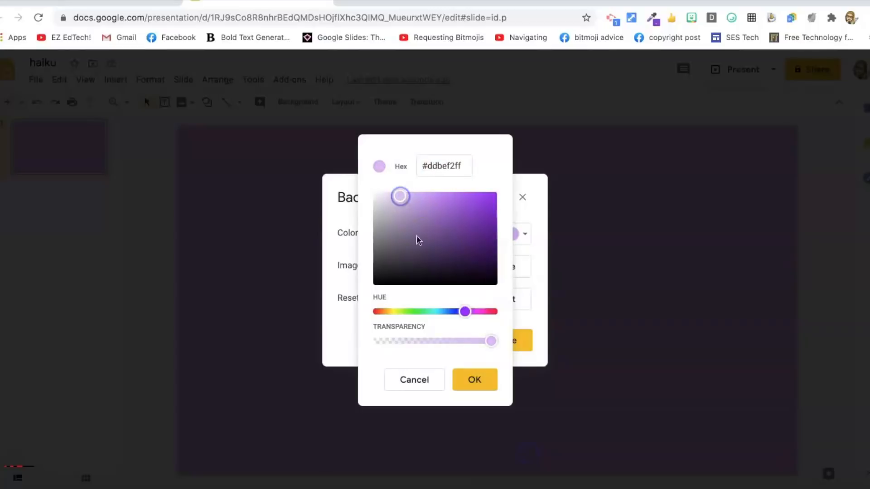
{"action": "left_click", "coordinate": [472, 378]}
{"action": "left_click", "coordinate": [495, 344]}
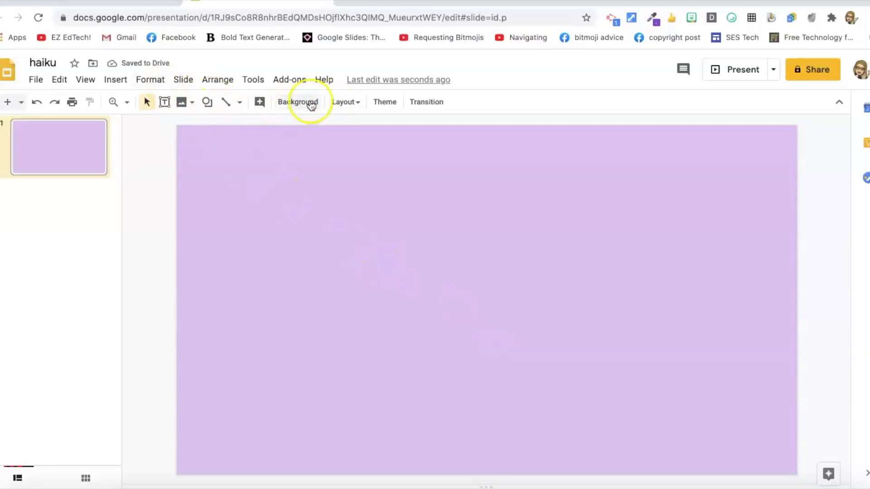
Step: Insert a wide text box in the slide's upper left area and set its font to Roboto Mono
{"action": "left_click", "coordinate": [162, 103]}
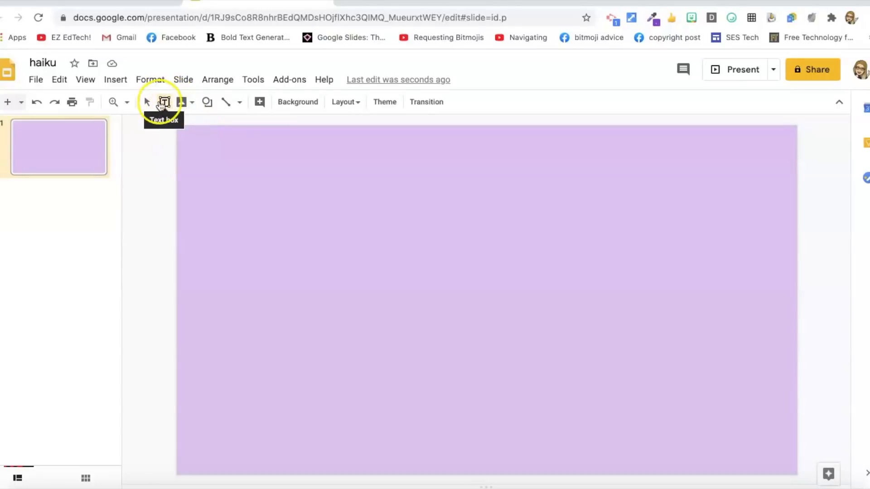
{"action": "left_click", "coordinate": [200, 149]}
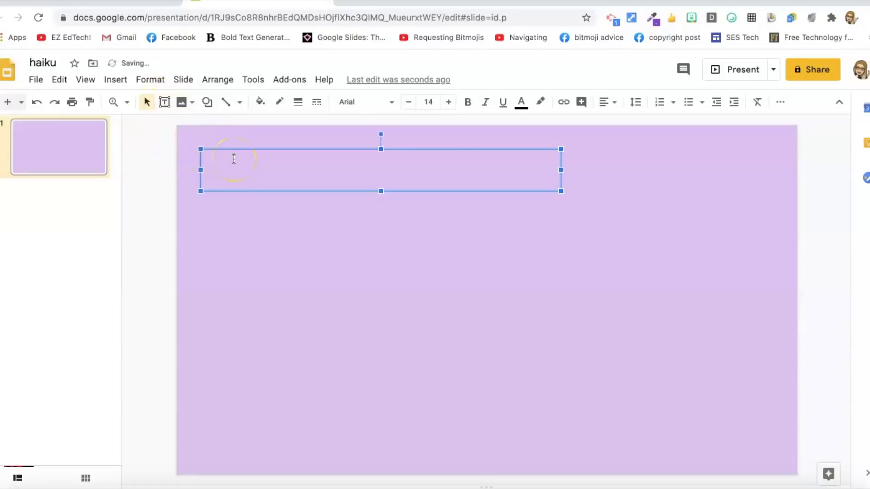
{"action": "left_click", "coordinate": [390, 108]}
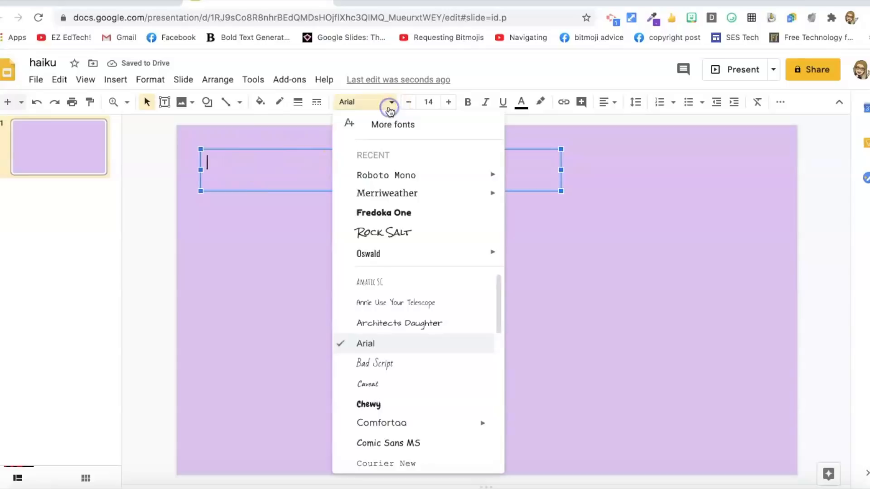
{"action": "left_click", "coordinate": [390, 177]}
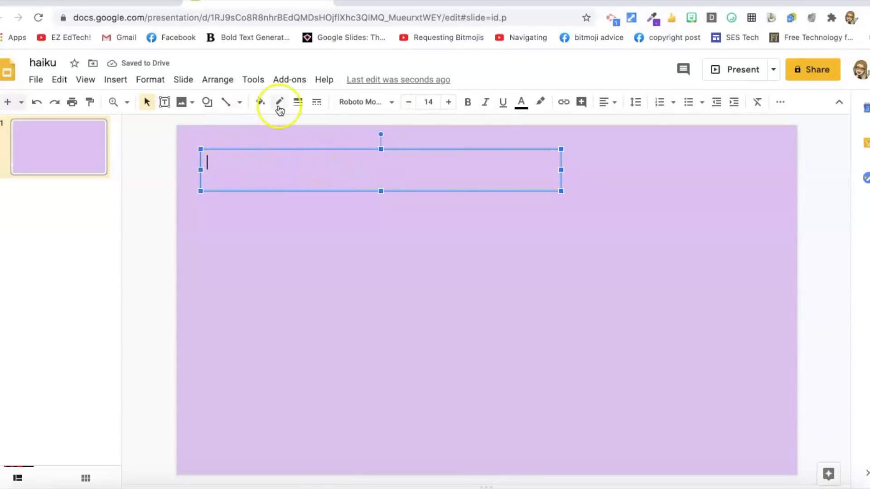
Step: Start the Extensis Fonts add-on, look at its font list, and close it
{"action": "left_click", "coordinate": [293, 81]}
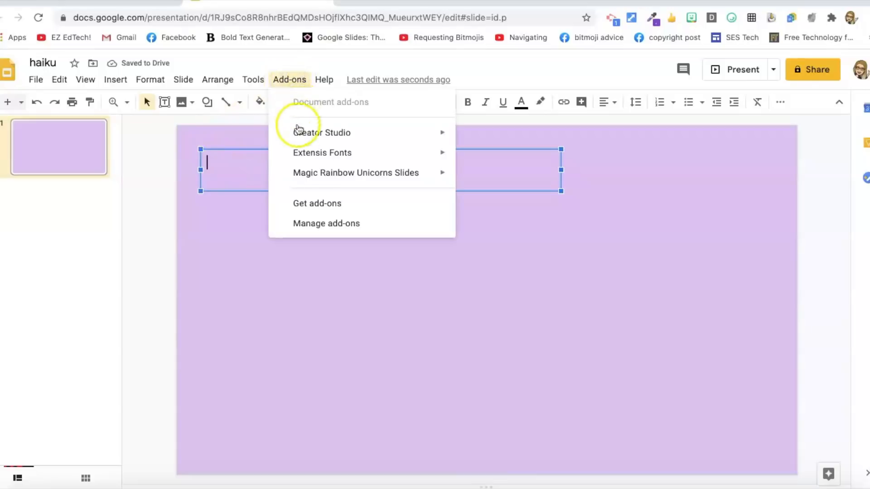
{"action": "left_click", "coordinate": [305, 161]}
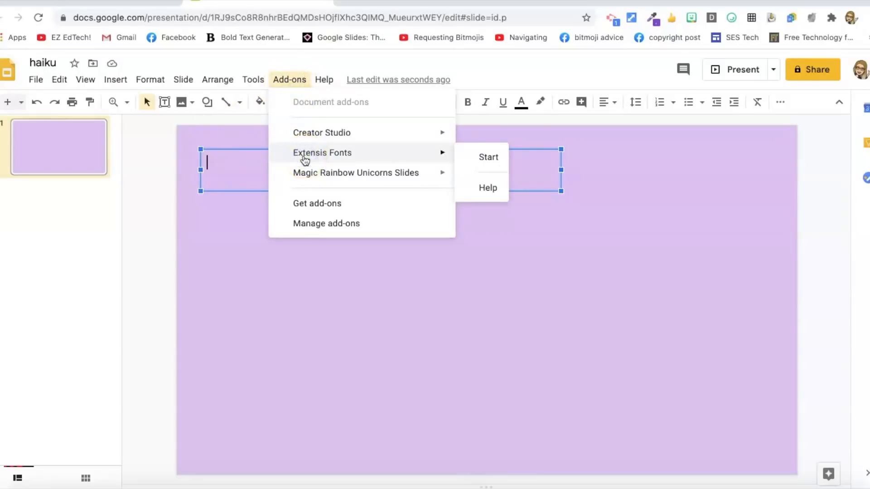
{"action": "left_click", "coordinate": [473, 157]}
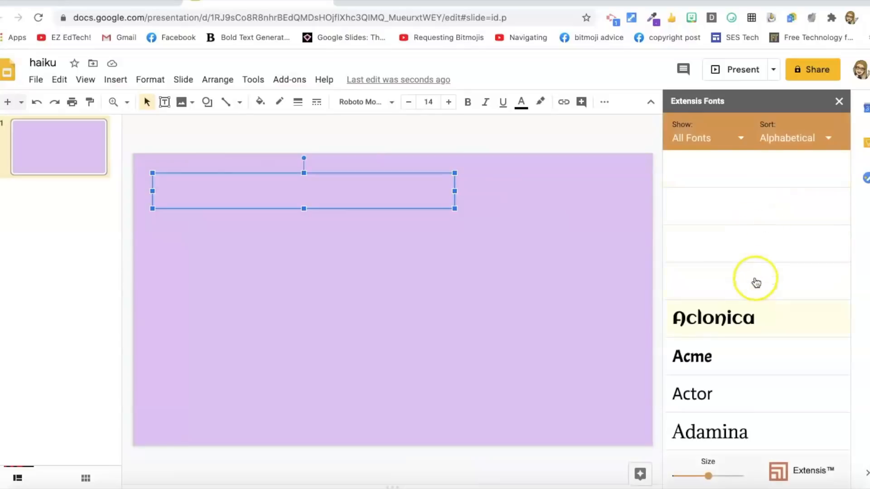
{"action": "left_click", "coordinate": [839, 101]}
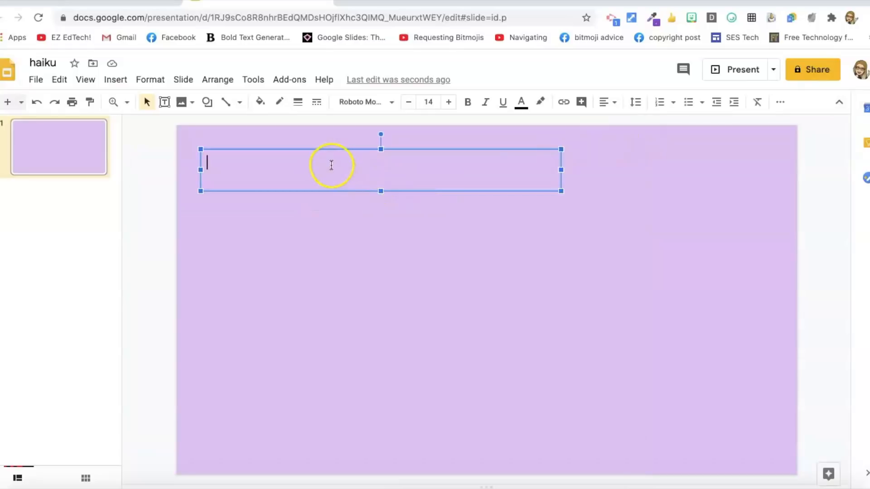
Step: Enter "Haiku" in the text box and set the word's font size to 30
{"action": "type", "text": "Haiku"}
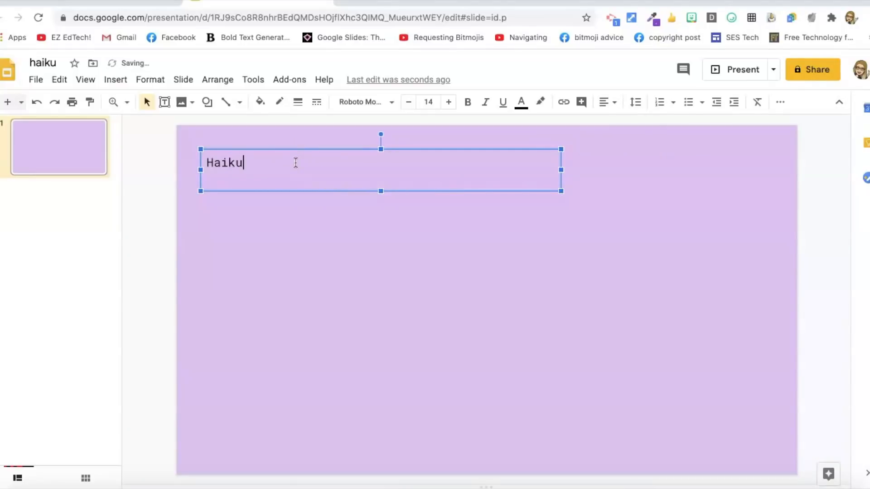
{"action": "left_click_drag", "start_coordinate": [254, 161], "coordinate": [208, 161]}
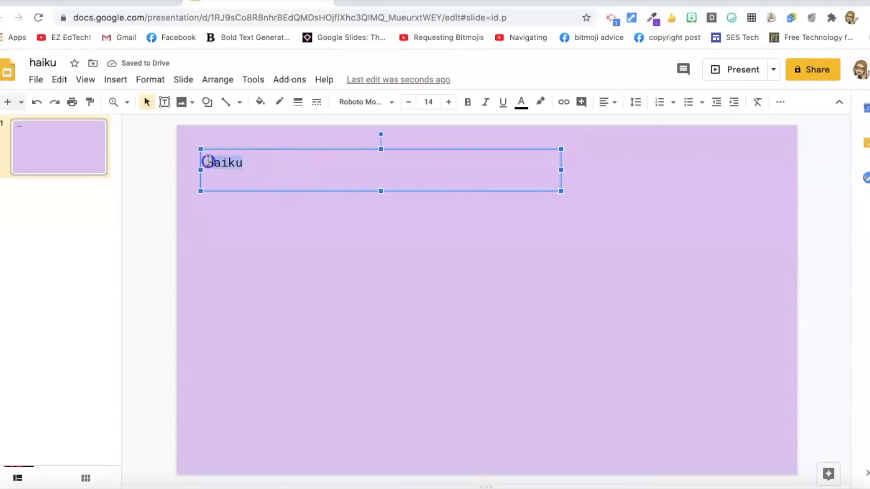
{"action": "left_click", "coordinate": [447, 102]}
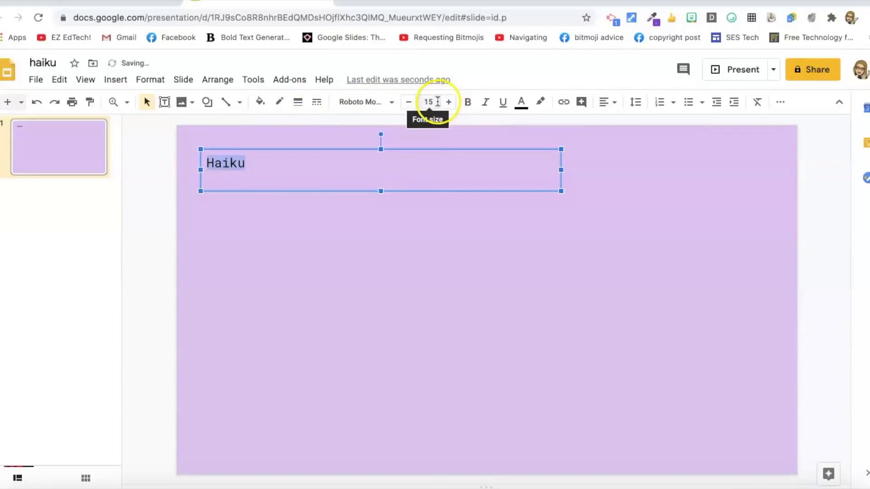
{"action": "left_click", "coordinate": [429, 102]}
{"action": "left_click", "coordinate": [429, 299]}
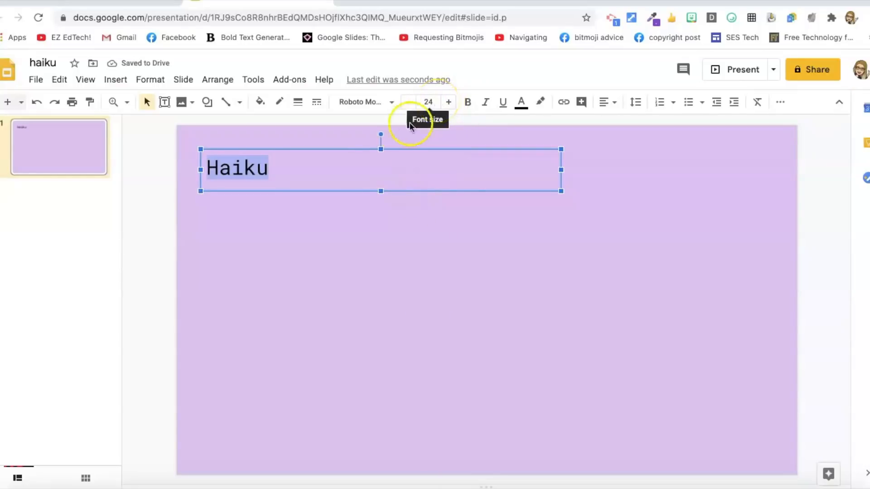
{"action": "left_click", "coordinate": [428, 101]}
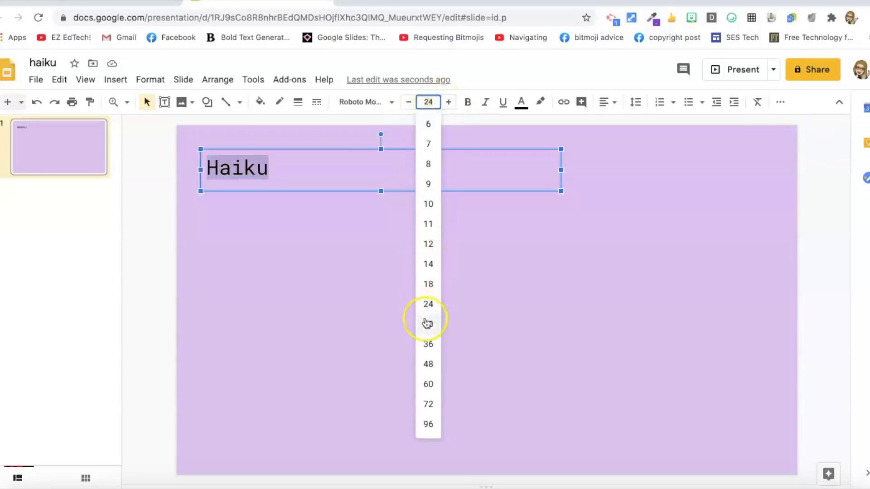
{"action": "left_click", "coordinate": [427, 324]}
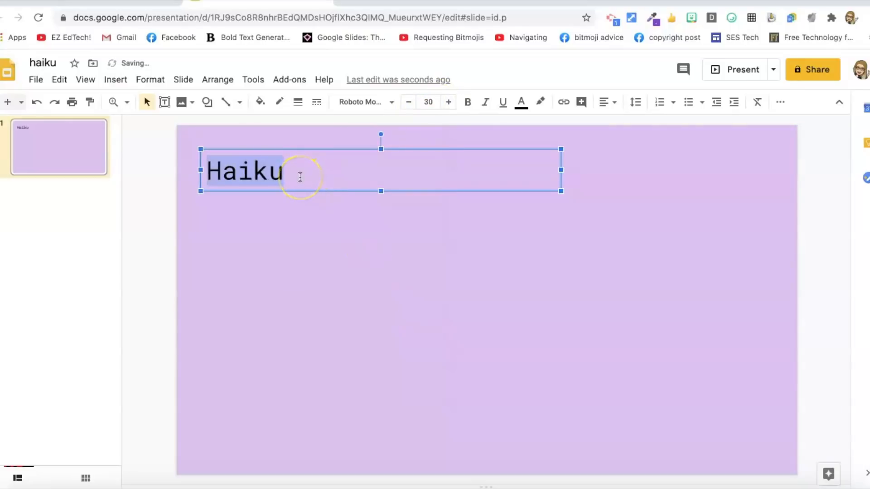
Step: Change the color of the word "Haiku" to near-white
{"action": "left_click", "coordinate": [521, 104]}
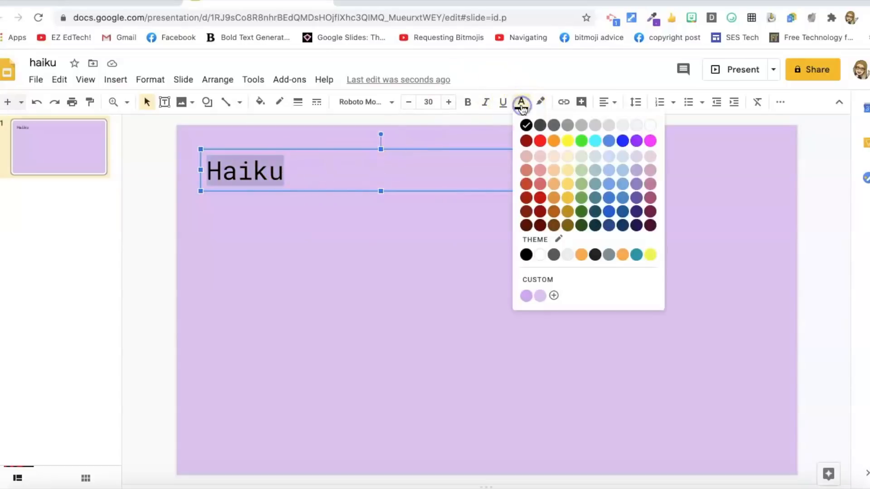
{"action": "left_click", "coordinate": [638, 127]}
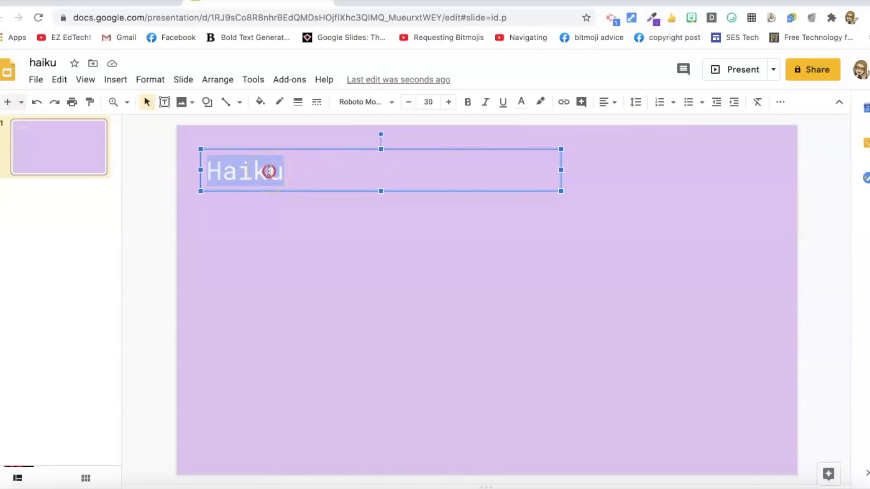
Step: Add a drop shadow to the "Haiku" title through its format options
{"action": "right_click", "coordinate": [269, 171]}
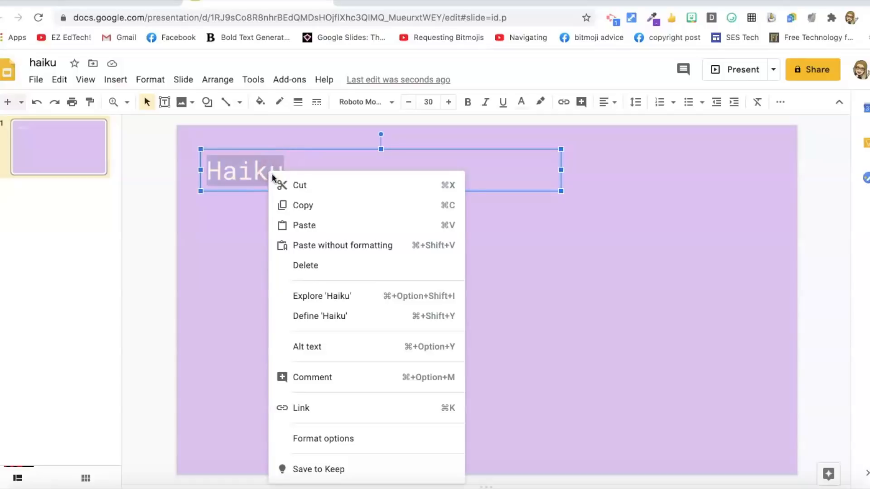
{"action": "left_click", "coordinate": [298, 439]}
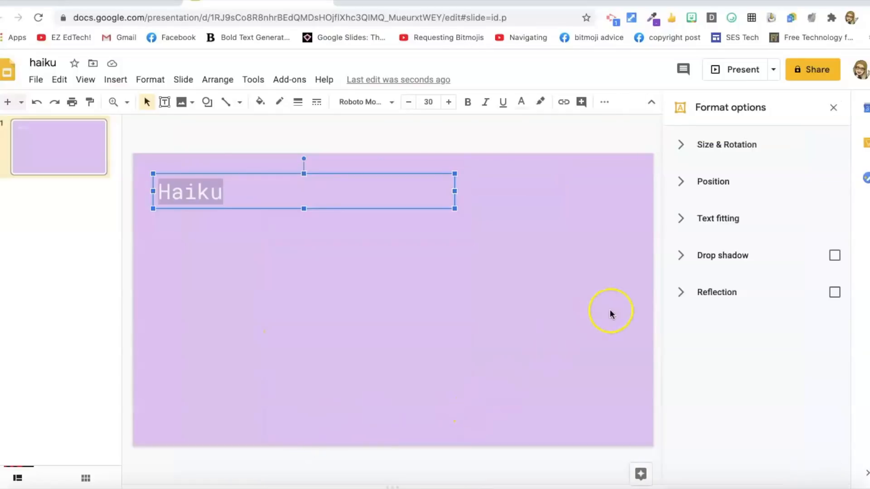
{"action": "left_click", "coordinate": [833, 256]}
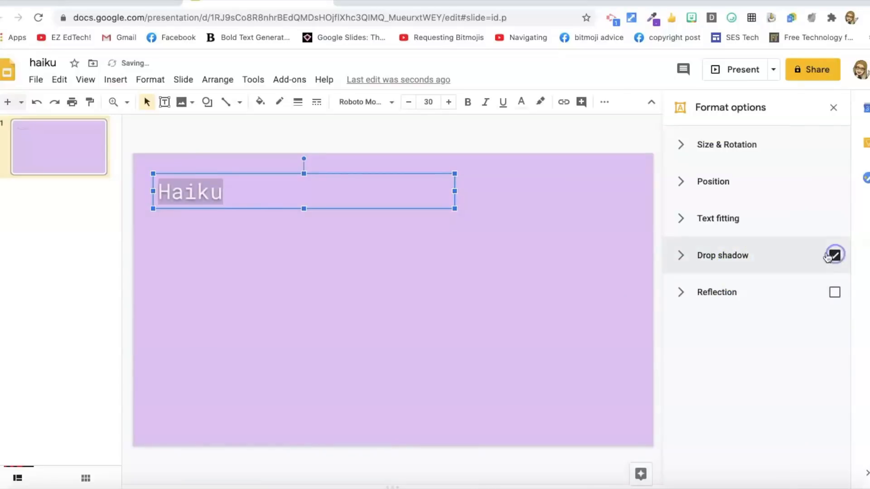
{"action": "left_click", "coordinate": [459, 218]}
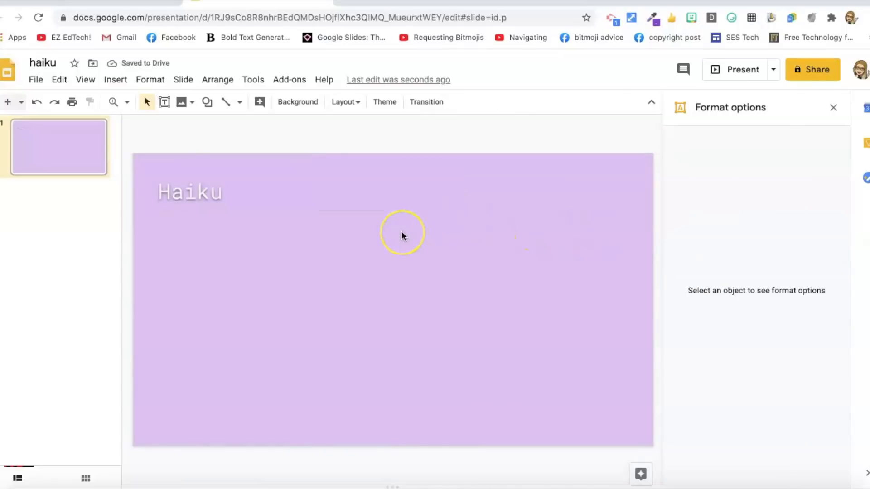
Step: Make the word "Haiku" bold and close the format options
{"action": "left_click", "coordinate": [218, 195]}
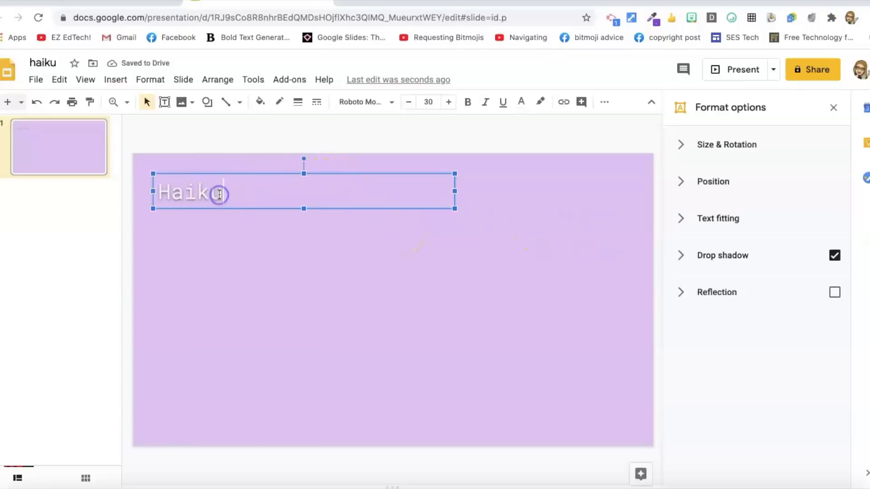
{"action": "double_click", "coordinate": [220, 194]}
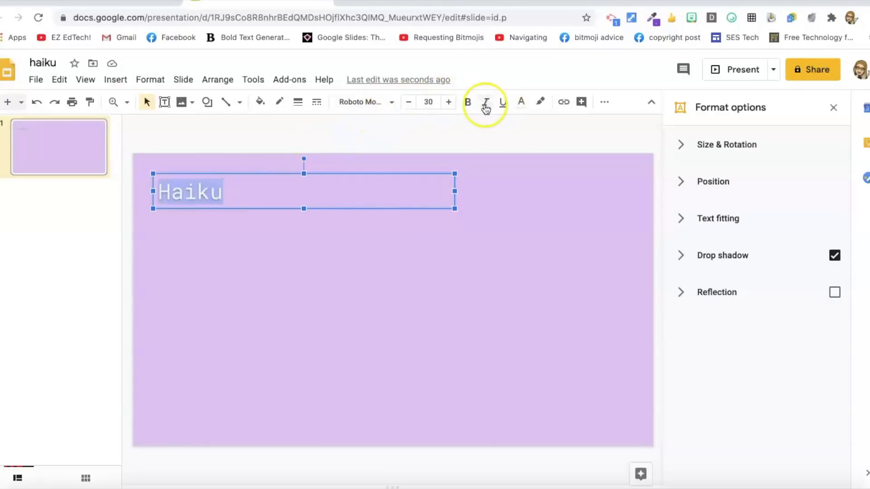
{"action": "left_click", "coordinate": [467, 102]}
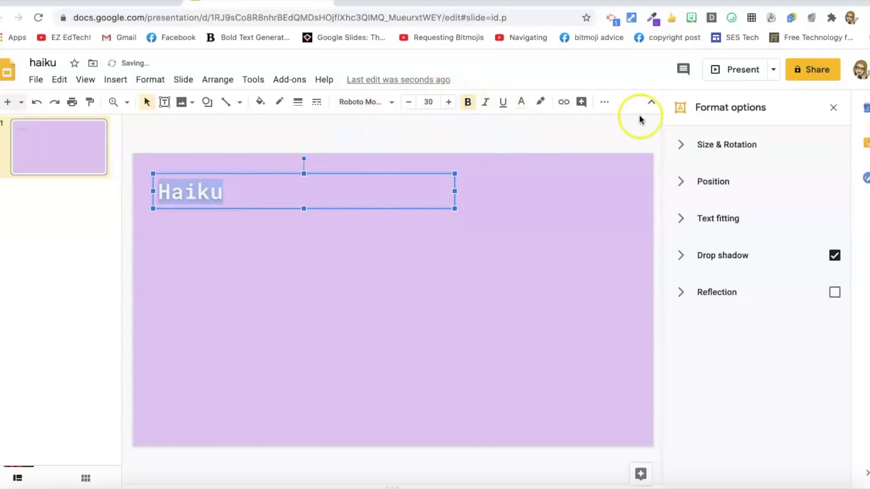
{"action": "left_click", "coordinate": [832, 108]}
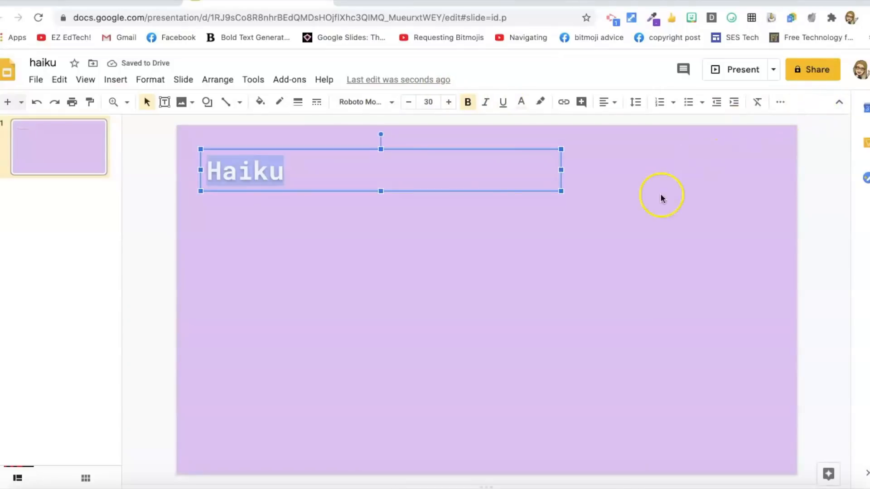
{"action": "left_click", "coordinate": [427, 237]}
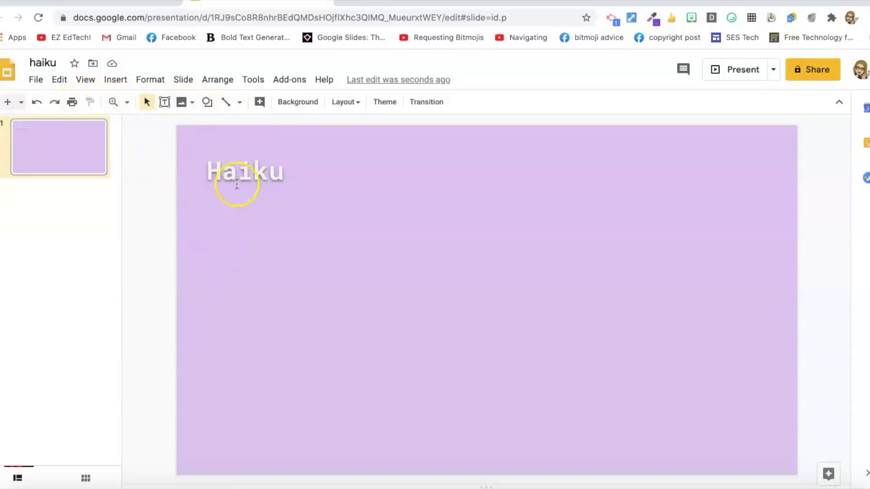
Step: Insert a text box below the title reading "Lesson Objectives: We will be able to..." and extend it down to near the slide's lower edge
{"action": "left_click", "coordinate": [164, 102]}
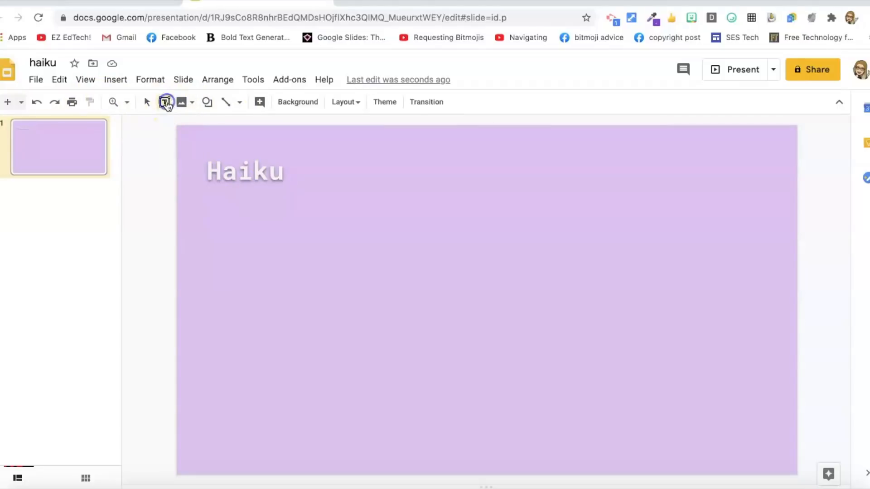
{"action": "left_click", "coordinate": [209, 200]}
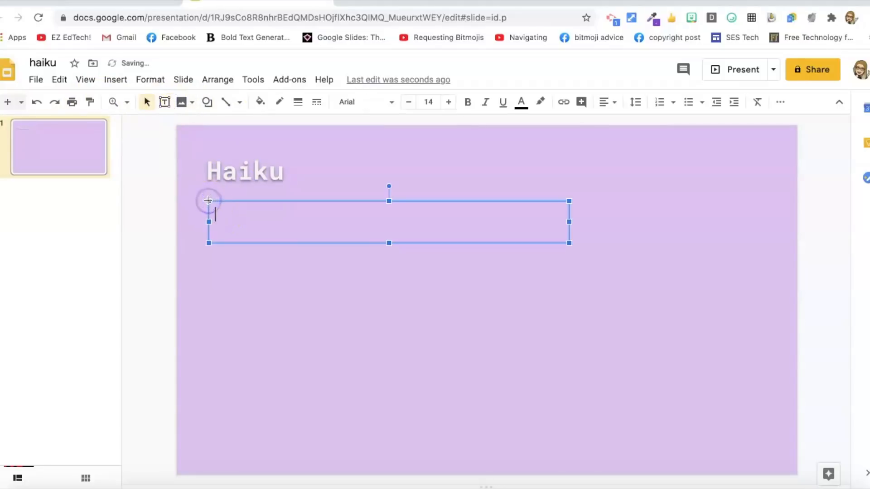
{"action": "type", "text": "Lesson Objectives: We w"}
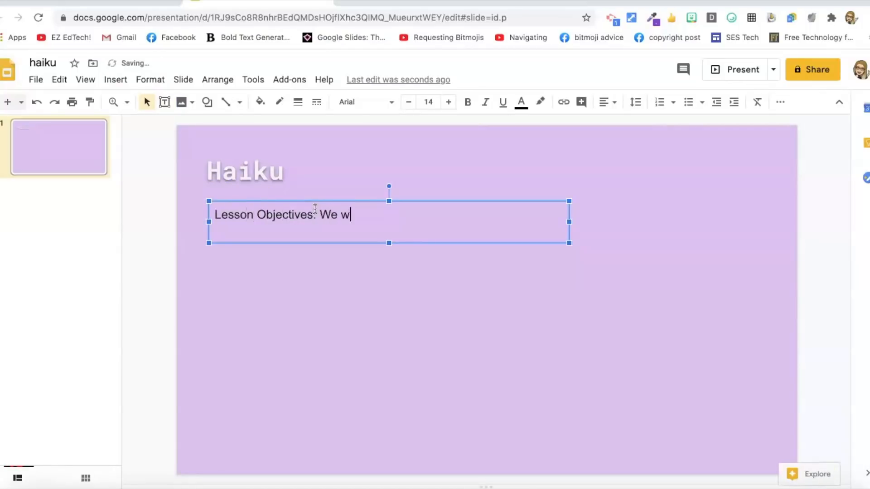
{"action": "type", "text": "ill be able to..."}
{"action": "left_click_drag", "start_coordinate": [388, 243], "coordinate": [380, 430]}
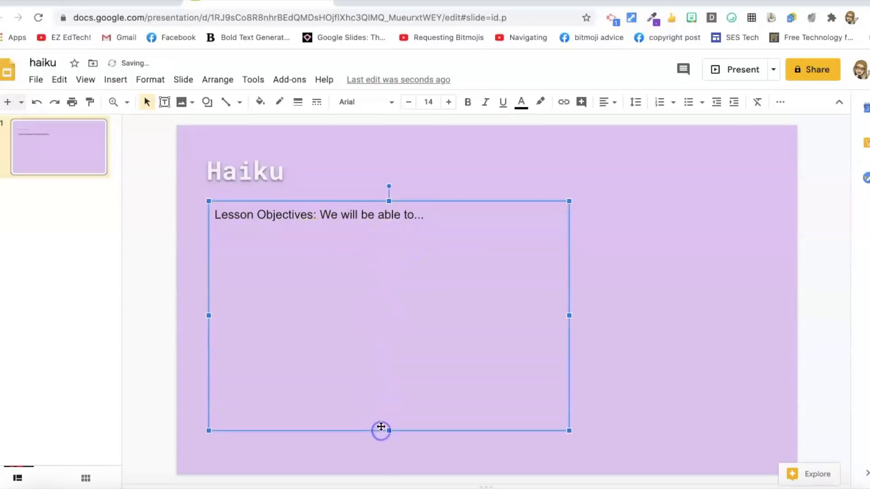
Step: Copy the "Haiku" title's formatting onto the lesson objectives text and set that text's font size to 14
{"action": "left_click", "coordinate": [254, 170]}
{"action": "left_click_drag", "start_coordinate": [252, 170], "coordinate": [225, 169]}
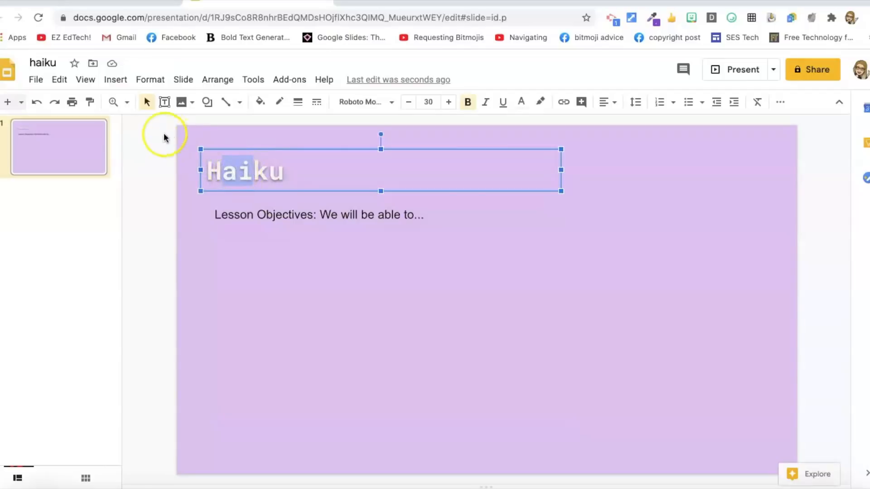
{"action": "left_click", "coordinate": [91, 107]}
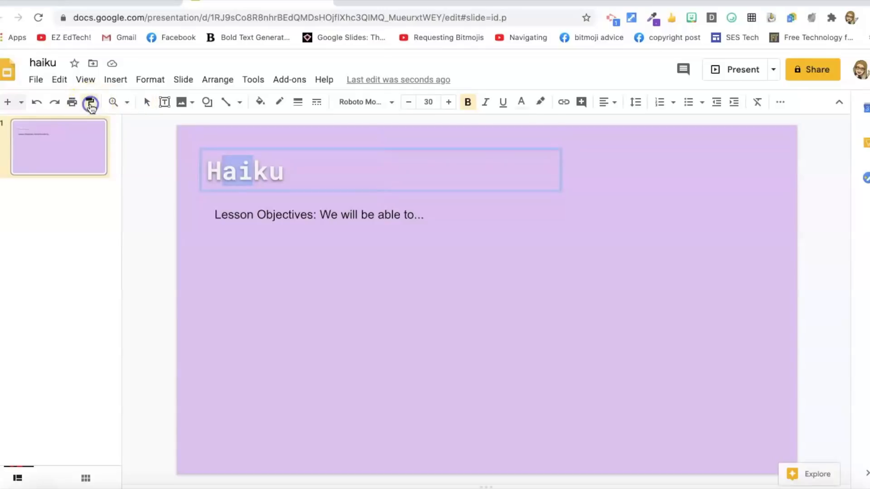
{"action": "left_click_drag", "start_coordinate": [427, 215], "coordinate": [218, 217]}
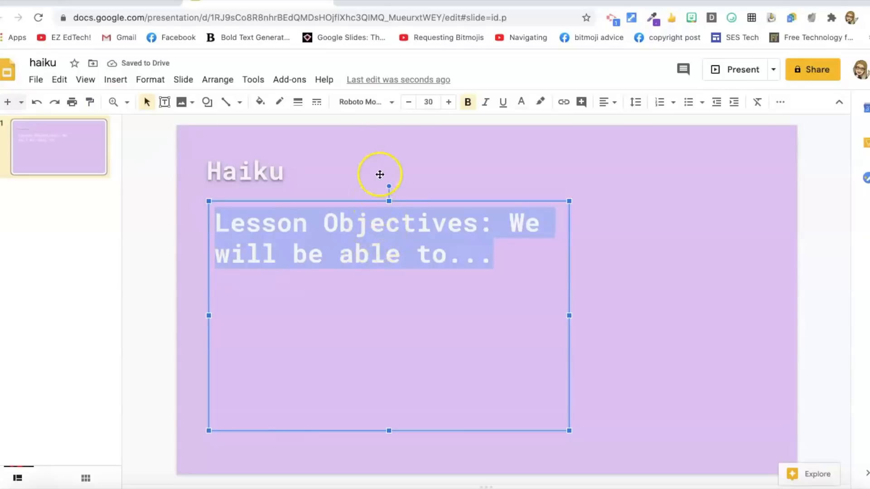
{"action": "left_click", "coordinate": [434, 102]}
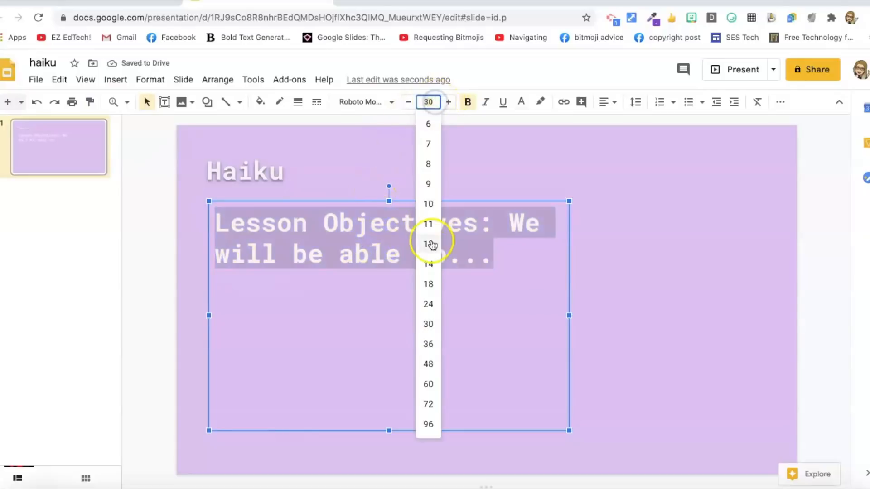
{"action": "left_click", "coordinate": [431, 262]}
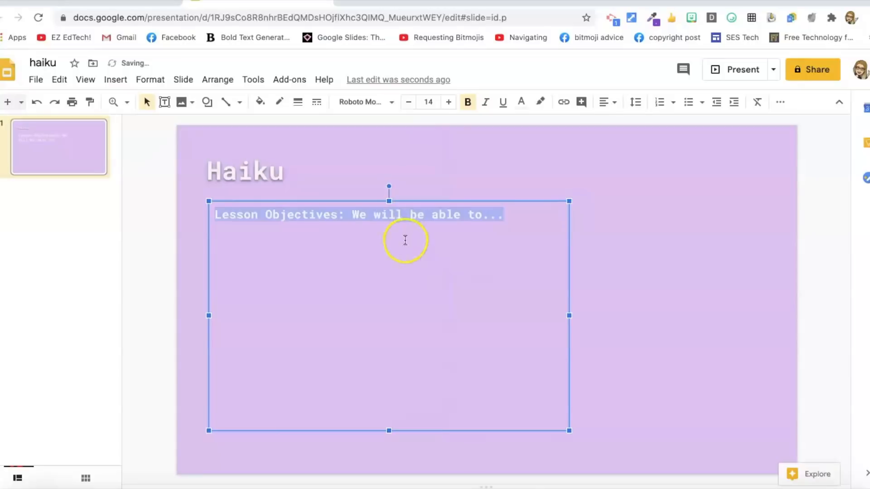
Step: Add a drop shadow to the lesson objectives text through its format options
{"action": "left_click", "coordinate": [405, 239]}
{"action": "triple_click", "coordinate": [405, 213]}
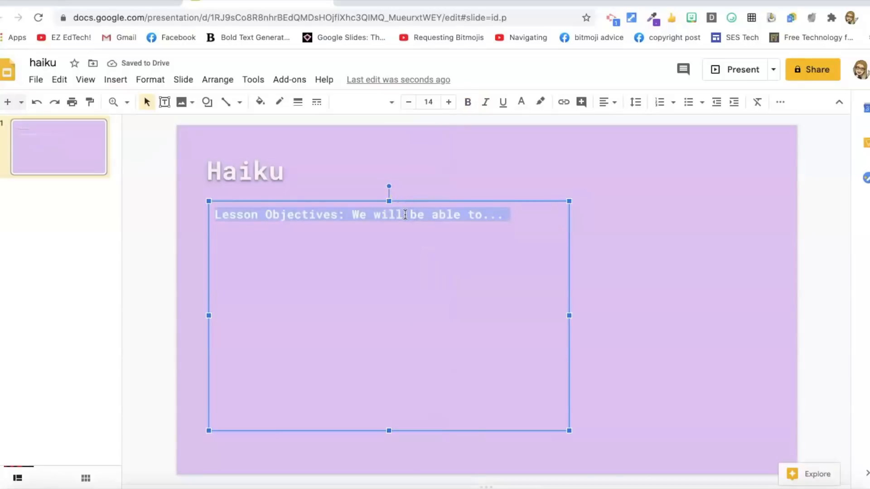
{"action": "right_click", "coordinate": [405, 214]}
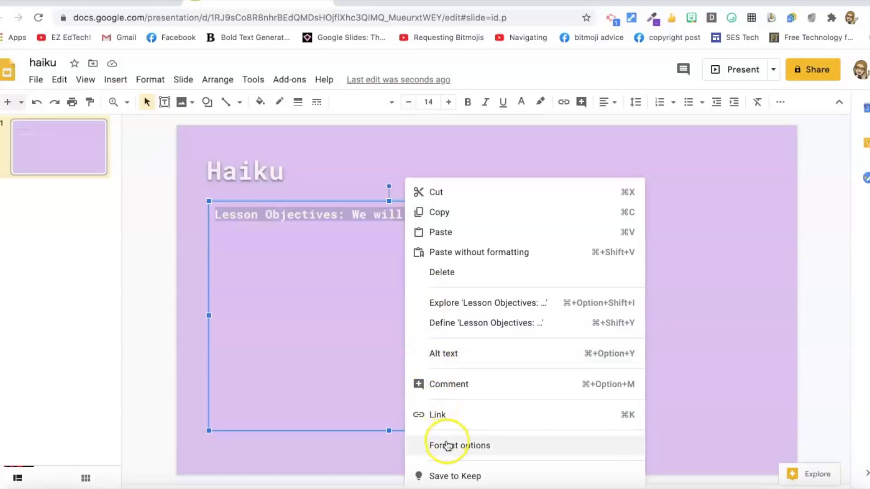
{"action": "left_click", "coordinate": [447, 446]}
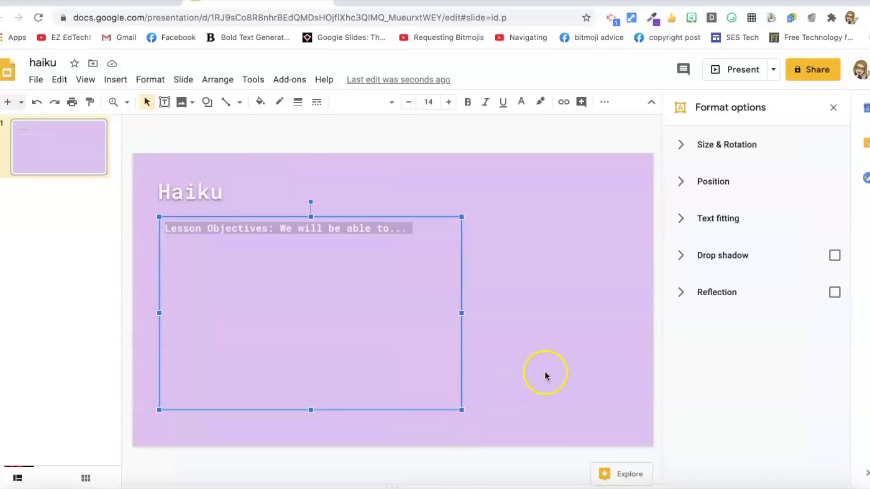
{"action": "left_click", "coordinate": [834, 257]}
{"action": "left_click", "coordinate": [395, 263]}
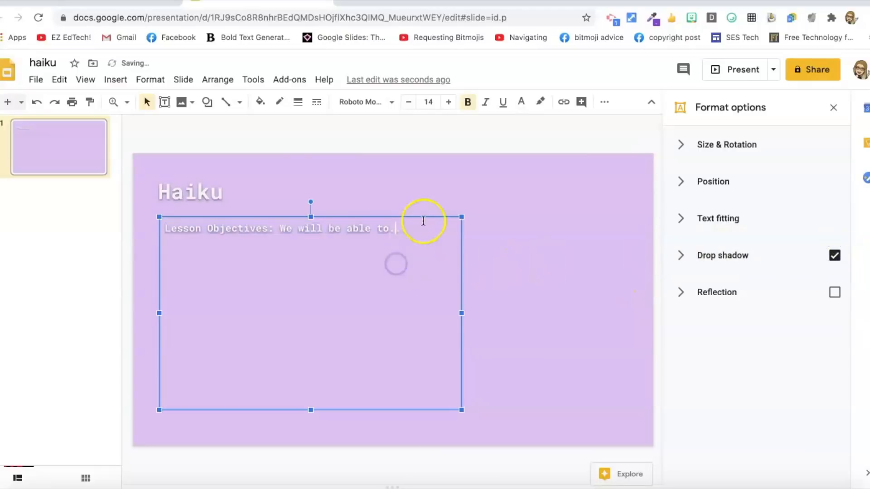
Step: Set the lesson objectives text to font size 18 and widen its text box so the sentence fits on one line
{"action": "left_click_drag", "start_coordinate": [424, 226], "coordinate": [160, 231]}
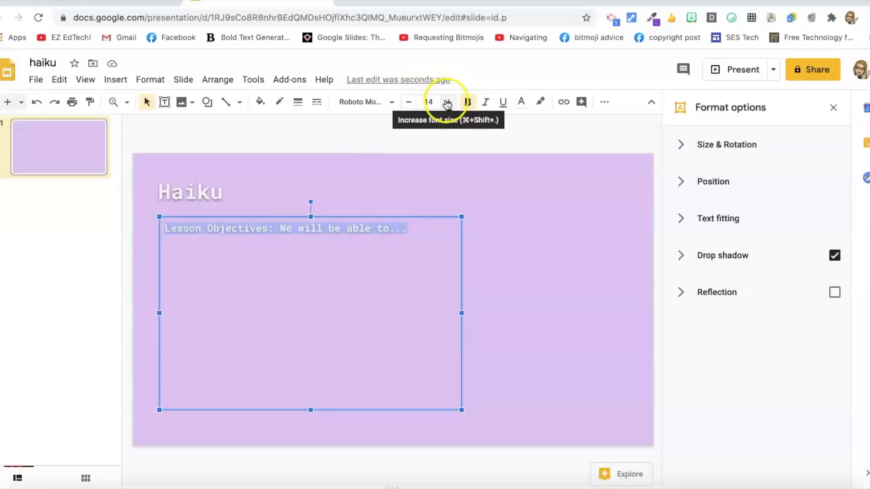
{"action": "left_click", "coordinate": [426, 100]}
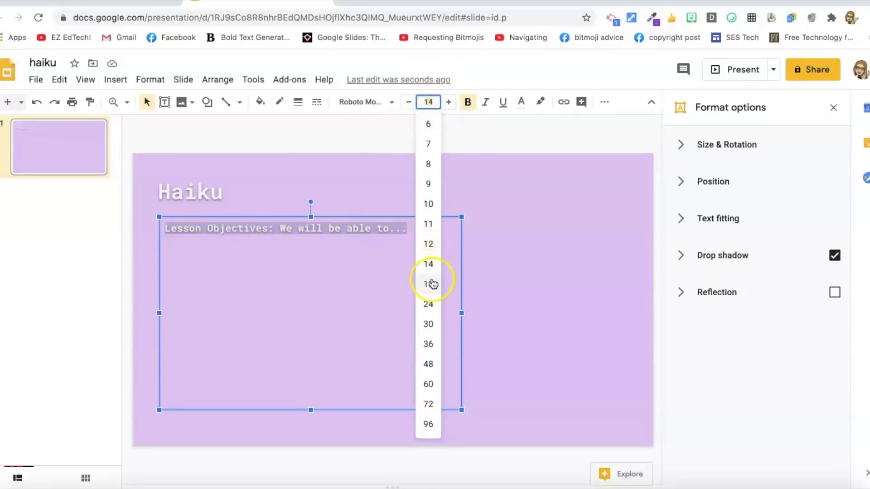
{"action": "left_click", "coordinate": [431, 283]}
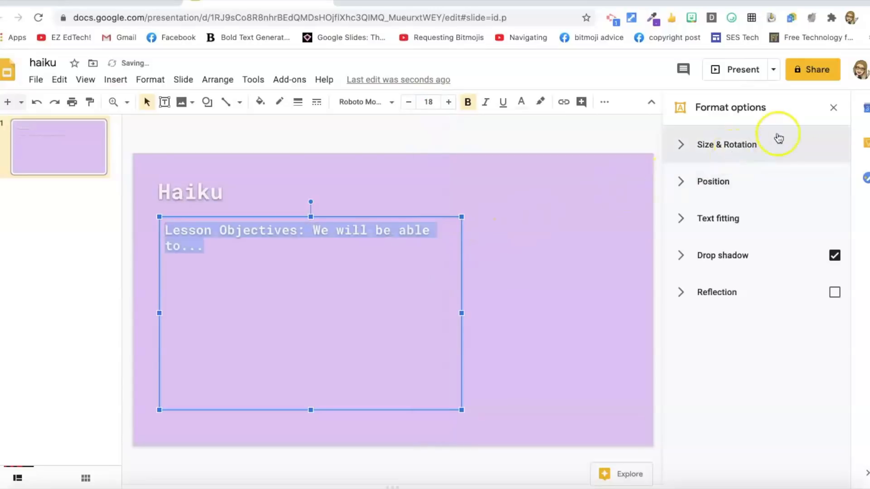
{"action": "left_click", "coordinate": [832, 108]}
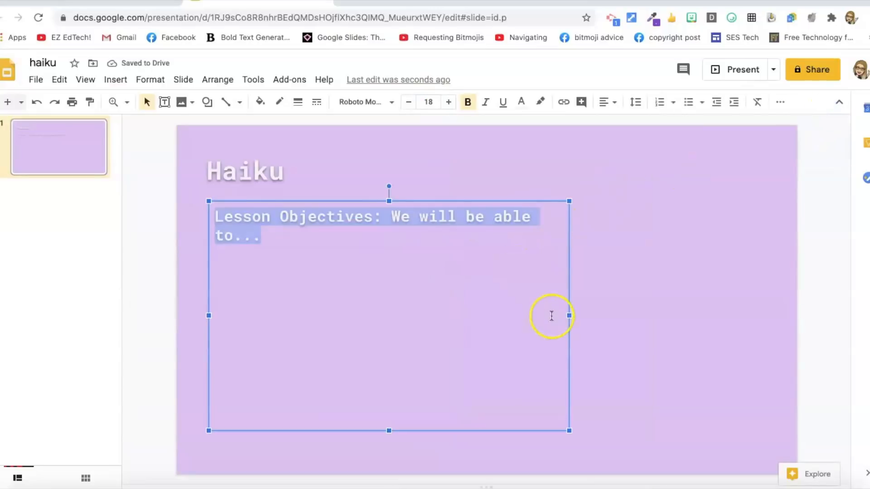
{"action": "left_click_drag", "start_coordinate": [569, 315], "coordinate": [598, 312]}
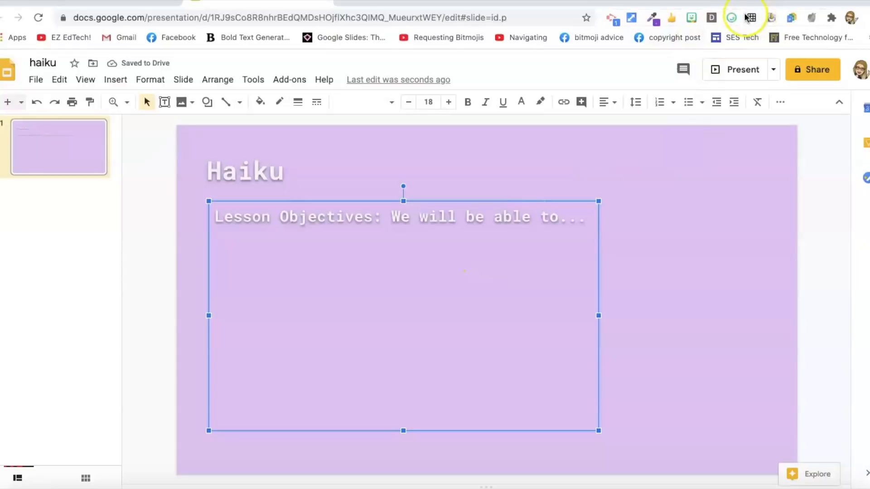
{"action": "left_click", "coordinate": [731, 19]}
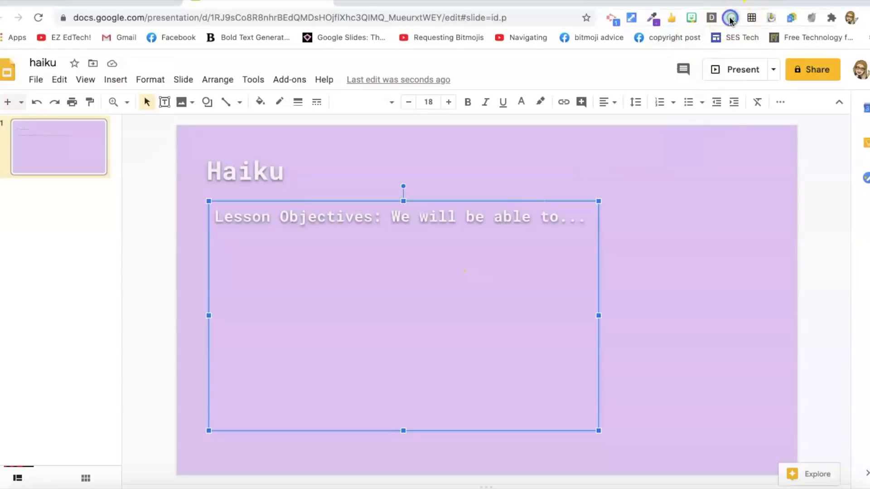
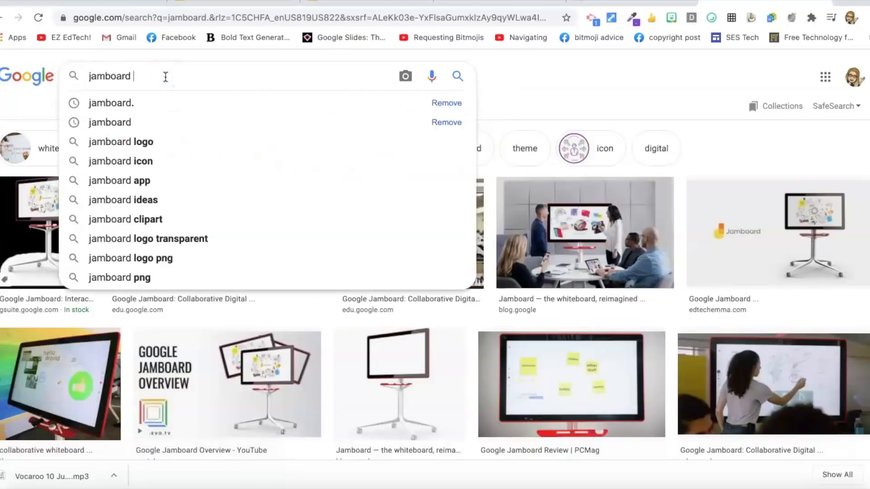
Step: Search Google Images for "jamboard logo" and copy the logo image with the checkered background
{"action": "key", "text": "BackSpace"}
{"action": "left_click", "coordinate": [140, 121]}
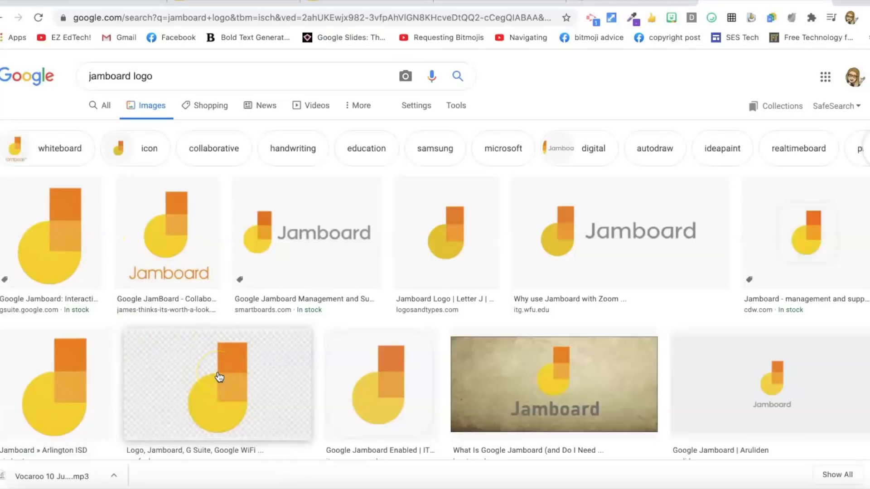
{"action": "right_click", "coordinate": [218, 372]}
{"action": "left_click", "coordinate": [228, 403]}
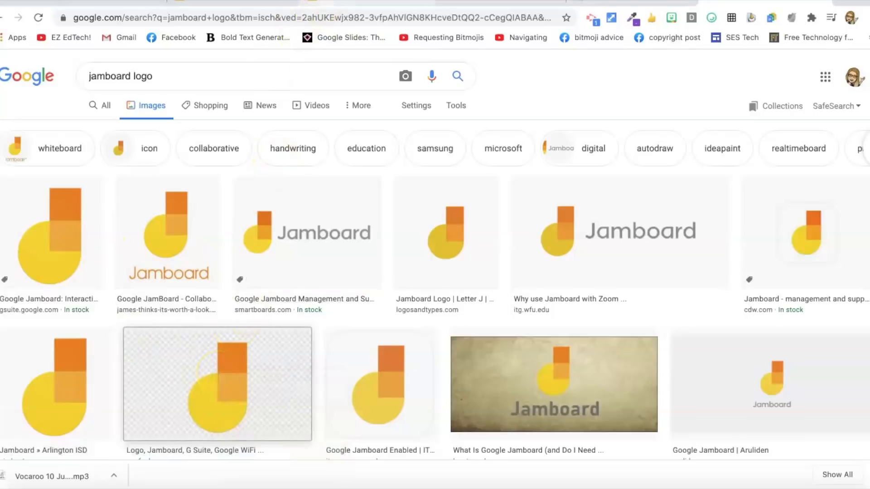
Step: Return to the haiku presentation and paste the copied Jamboard logo onto the Explore slide
{"action": "left_click", "coordinate": [314, 2]}
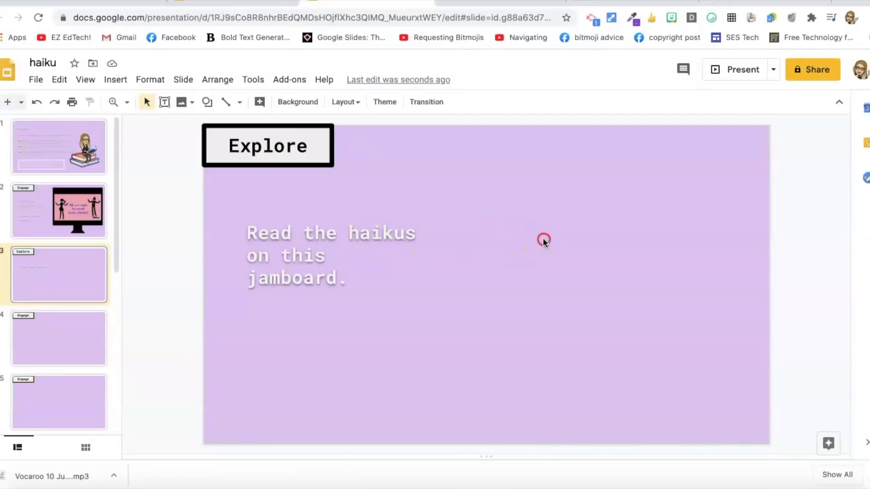
{"action": "right_click", "coordinate": [543, 238]}
{"action": "left_click", "coordinate": [549, 242]}
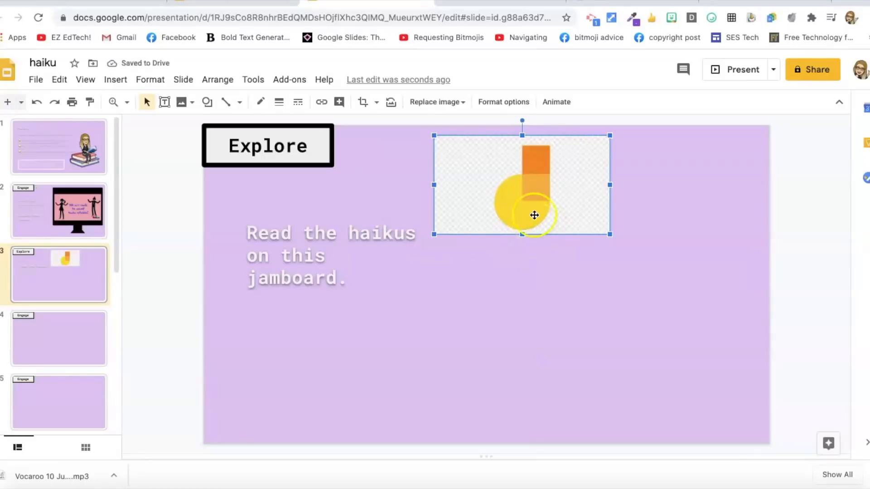
Step: Open remove.bg in a new browser tab and paste the copied Jamboard logo to remove its background
{"action": "left_click", "coordinate": [845, 3]}
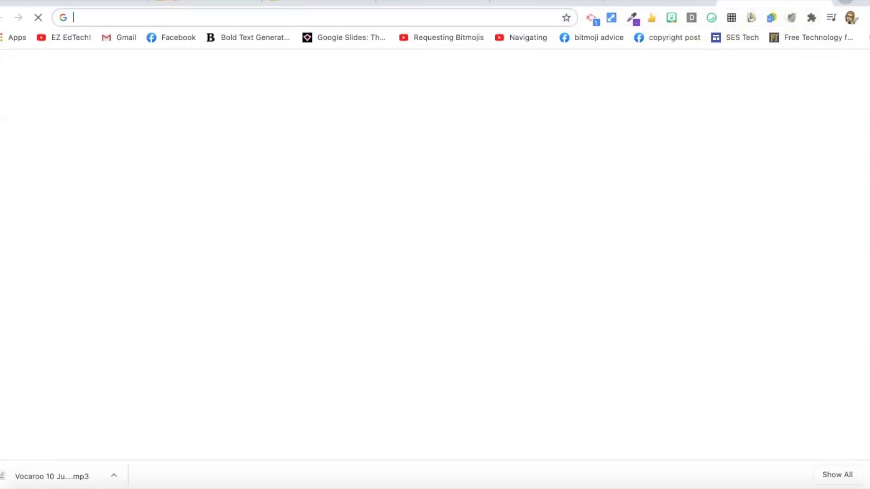
{"action": "type", "text": "remove.bg"}
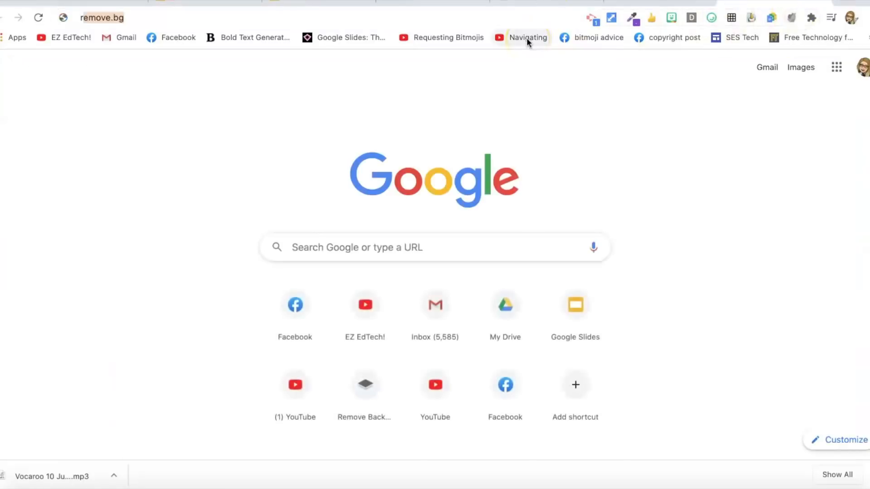
{"action": "key", "text": "Return"}
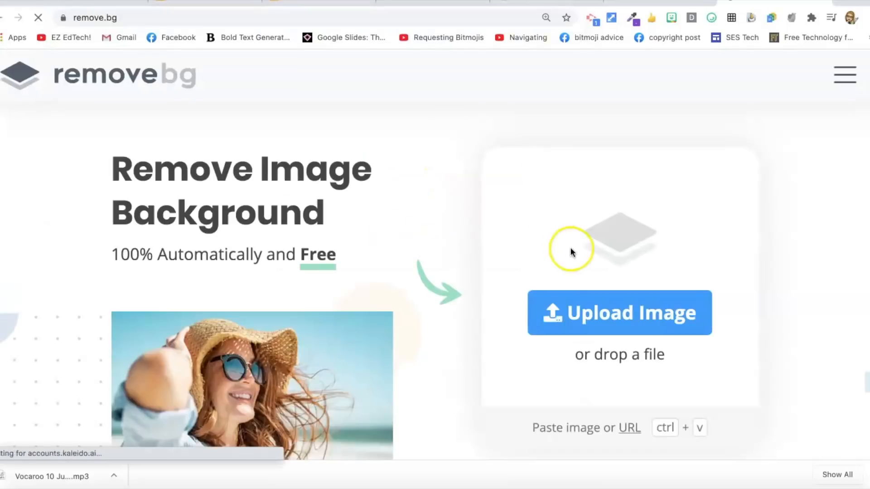
{"action": "right_click", "coordinate": [605, 245]}
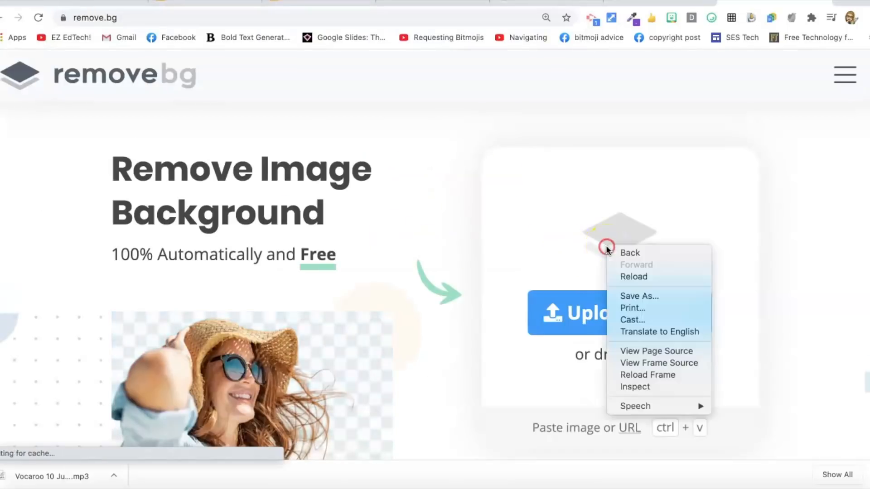
{"action": "left_click", "coordinate": [563, 245]}
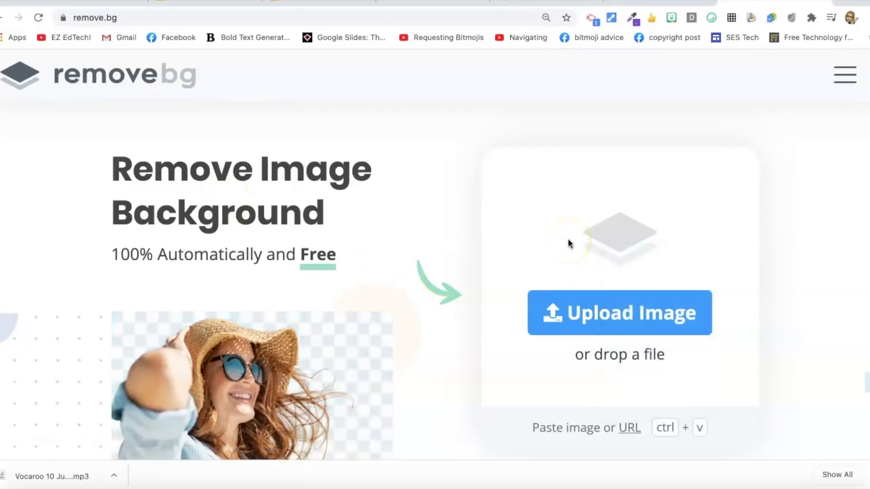
{"action": "key", "text": "ctrl+v"}
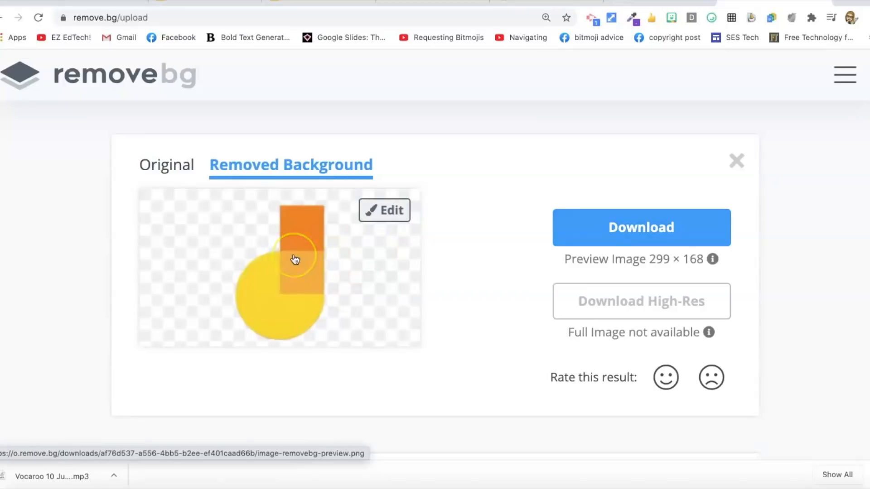
Step: Download the background-free Jamboard logo and copy the image
{"action": "left_click", "coordinate": [308, 254]}
{"action": "right_click", "coordinate": [281, 274]}
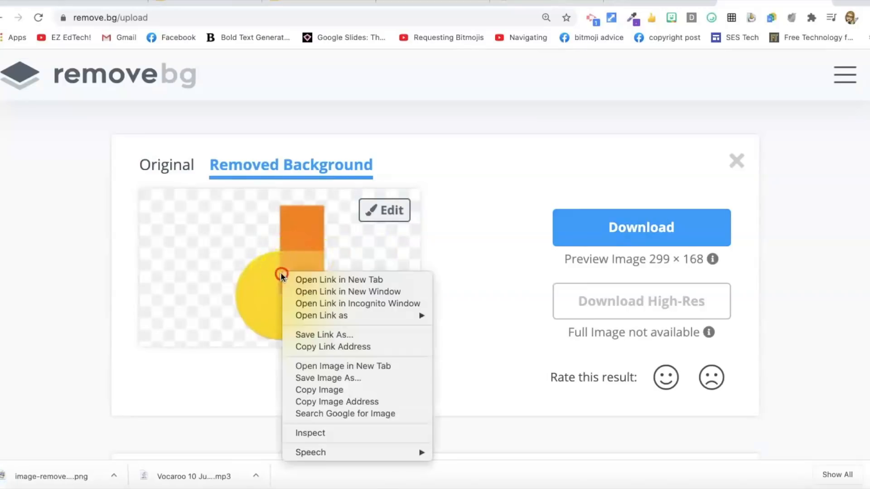
{"action": "left_click", "coordinate": [302, 390]}
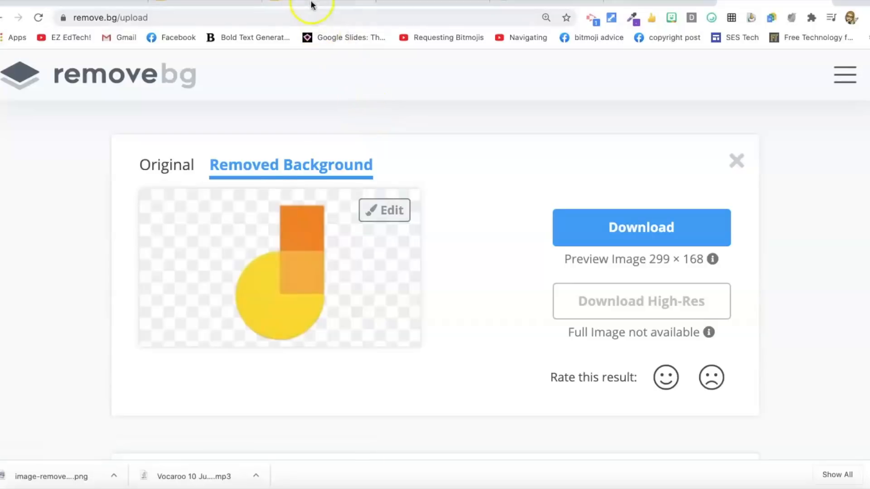
Step: Return to the haiku presentation, replace the checkered logo with the background-free one, and enlarge it beside the Explore slide's text
{"action": "left_click", "coordinate": [317, 4]}
{"action": "right_click", "coordinate": [514, 213]}
{"action": "left_click", "coordinate": [526, 240]}
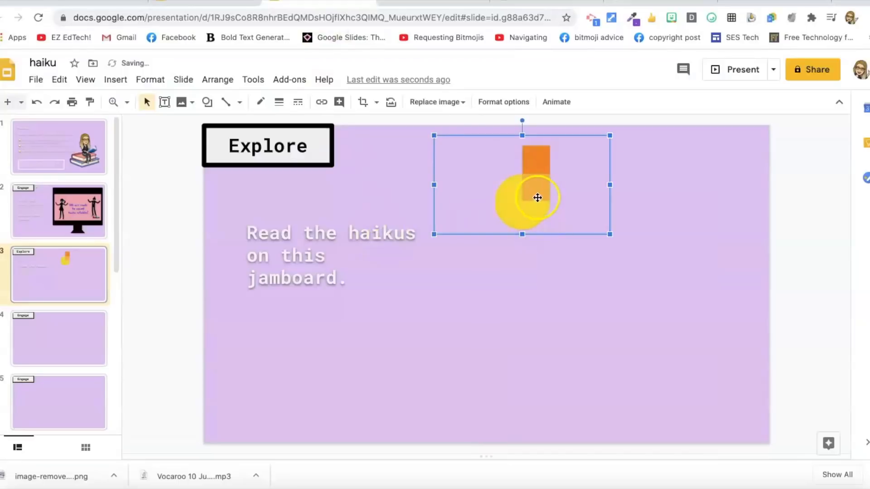
{"action": "left_click_drag", "start_coordinate": [619, 254], "coordinate": [668, 358]}
{"action": "left_click_drag", "start_coordinate": [644, 285], "coordinate": [606, 320]}
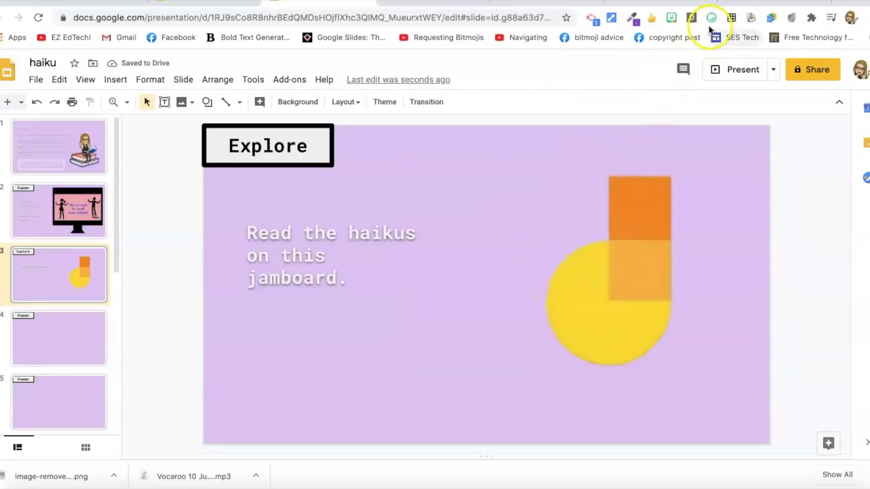
Step: Search Bitmoji for "detective", place the character with hat and magnifying glass on the Explore slide, and shift the Jamboard logo clear of it
{"action": "left_click", "coordinate": [672, 18]}
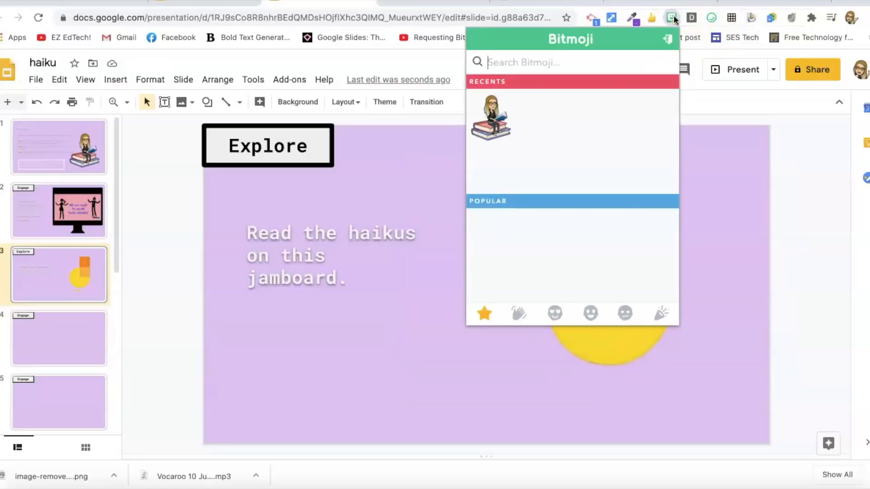
{"action": "type", "text": "detective"}
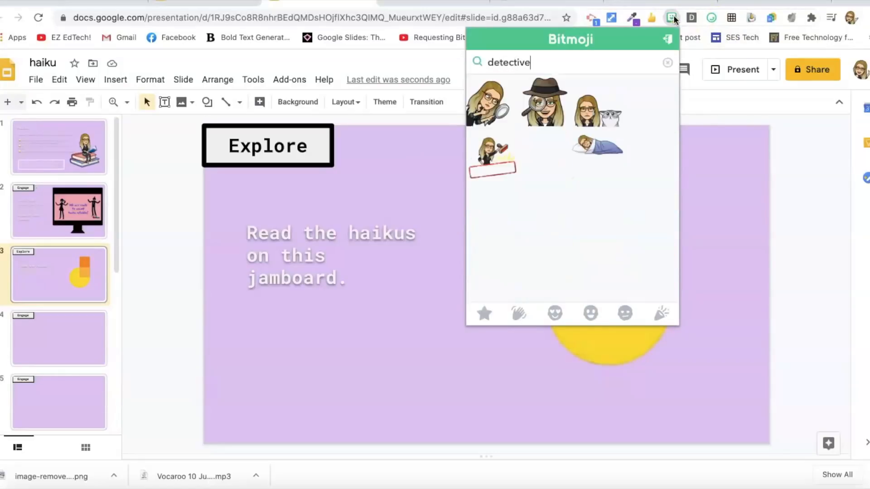
{"action": "left_click_drag", "start_coordinate": [545, 96], "coordinate": [439, 298]}
{"action": "left_click_drag", "start_coordinate": [538, 334], "coordinate": [479, 266]}
{"action": "left_click_drag", "start_coordinate": [600, 208], "coordinate": [675, 187]}
{"action": "left_click", "coordinate": [643, 212]}
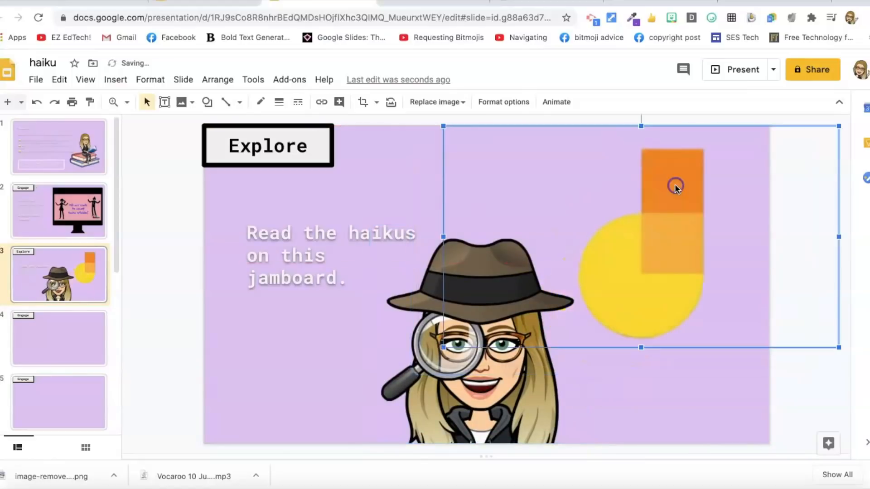
{"action": "left_click", "coordinate": [661, 371]}
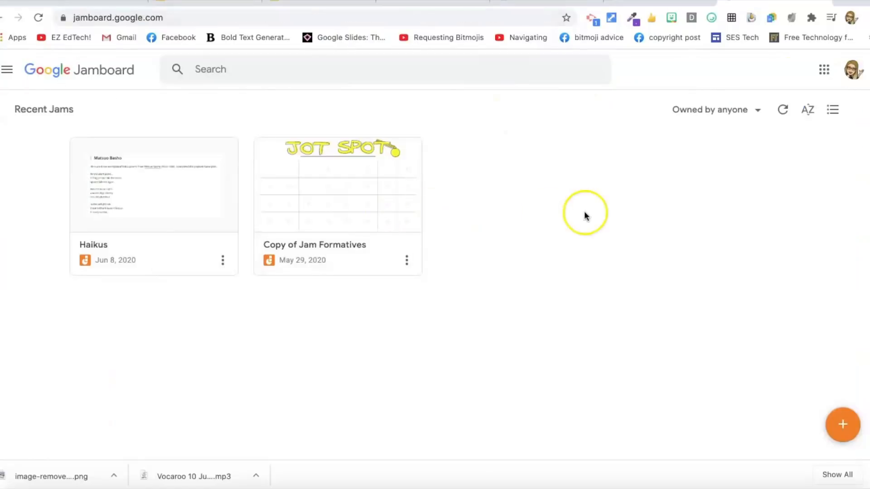
Step: Open the existing Haikus jam in Google Jamboard and review its two frames of example poems
{"action": "left_click", "coordinate": [171, 207]}
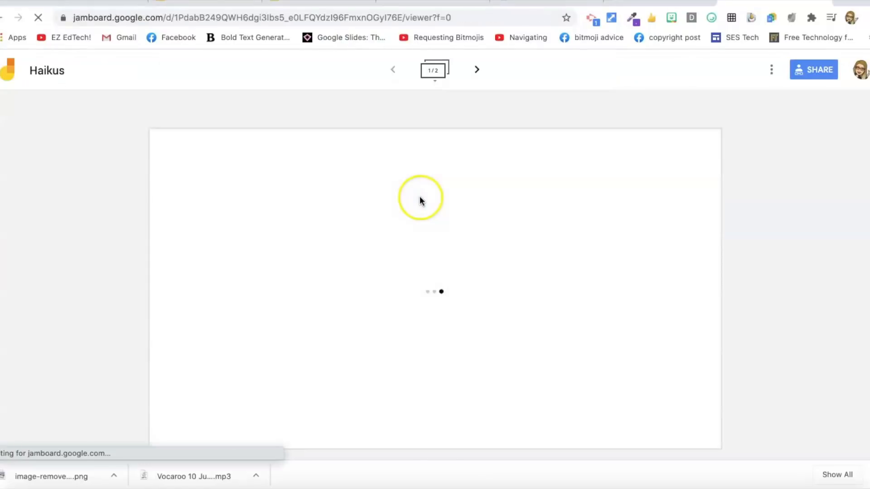
{"action": "left_click", "coordinate": [480, 77]}
{"action": "left_click", "coordinate": [393, 70]}
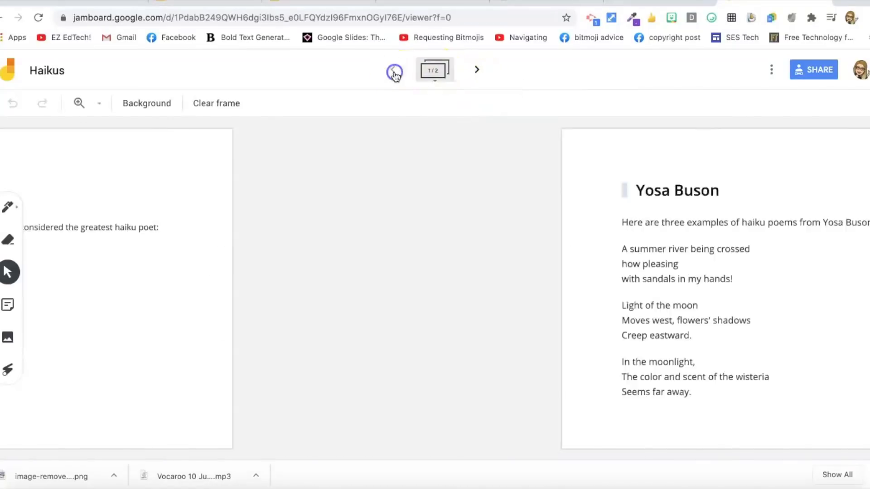
{"action": "left_click", "coordinate": [41, 73]}
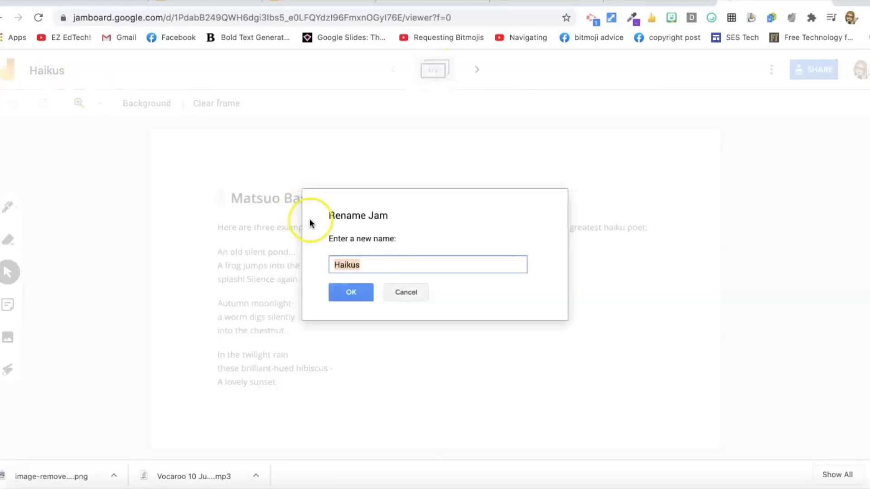
{"action": "left_click", "coordinate": [396, 290]}
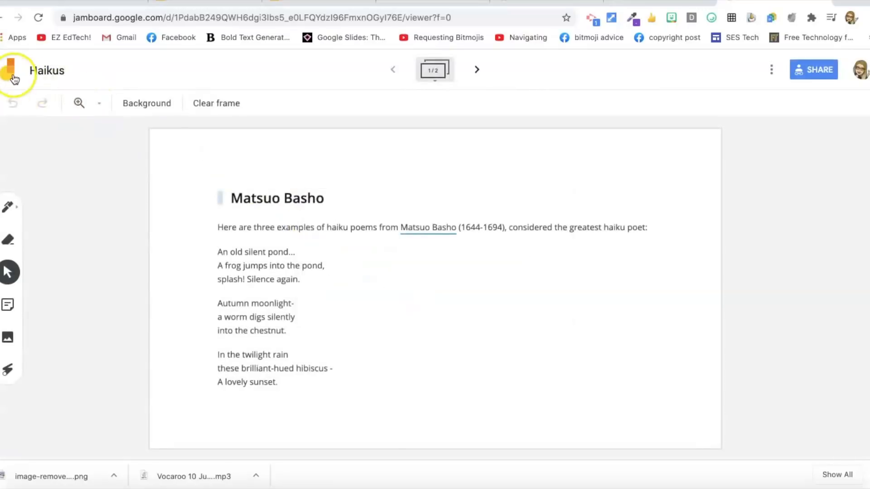
Step: Go back to the list of recent jams and create a new blank jam
{"action": "left_click", "coordinate": [13, 76]}
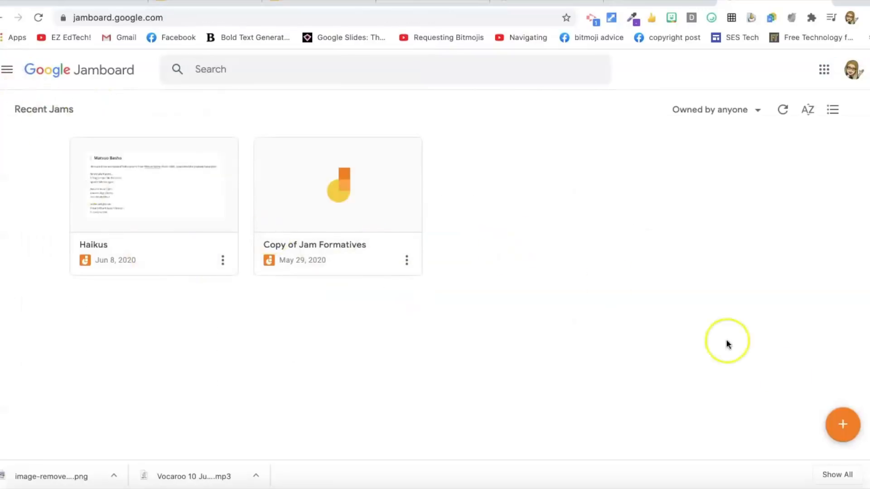
{"action": "left_click", "coordinate": [842, 426]}
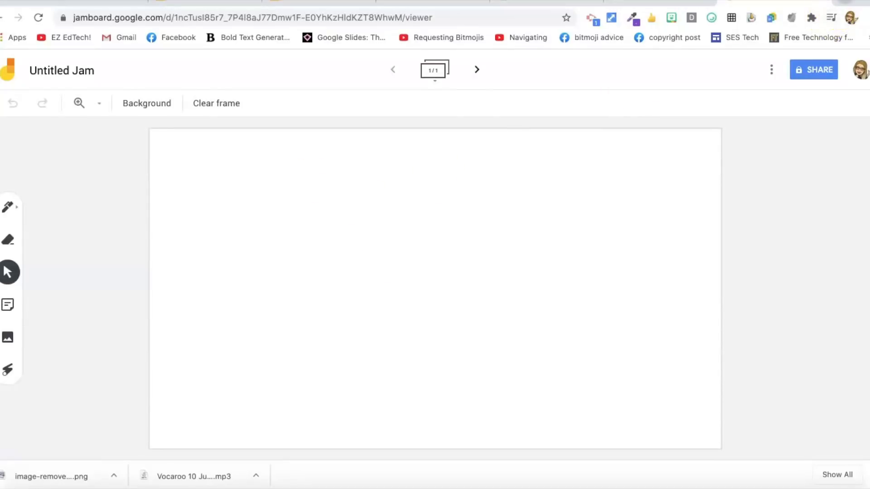
Step: Search Google for "examples of haikus" in a new browser tab
{"action": "left_click", "coordinate": [844, 1]}
{"action": "type", "text": "exsam"}
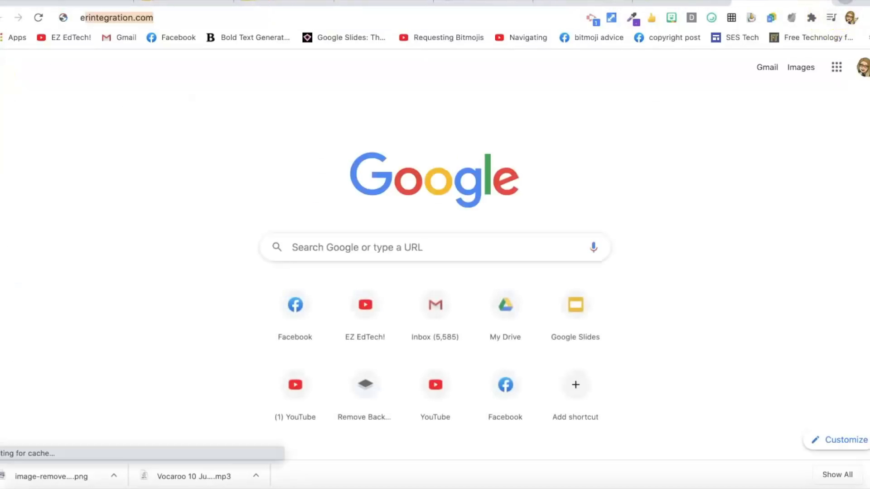
{"action": "key", "text": "BackSpace"}
{"action": "key", "text": "BackSpace"}
{"action": "key", "text": "BackSpace"}
{"action": "type", "text": "M"}
{"action": "key", "text": "BackSpace"}
{"action": "type", "text": "amp"}
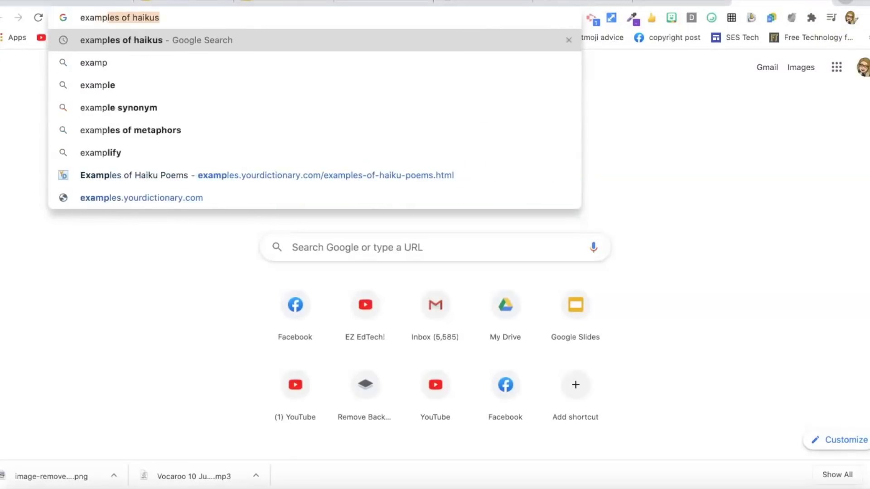
{"action": "key", "text": "Return"}
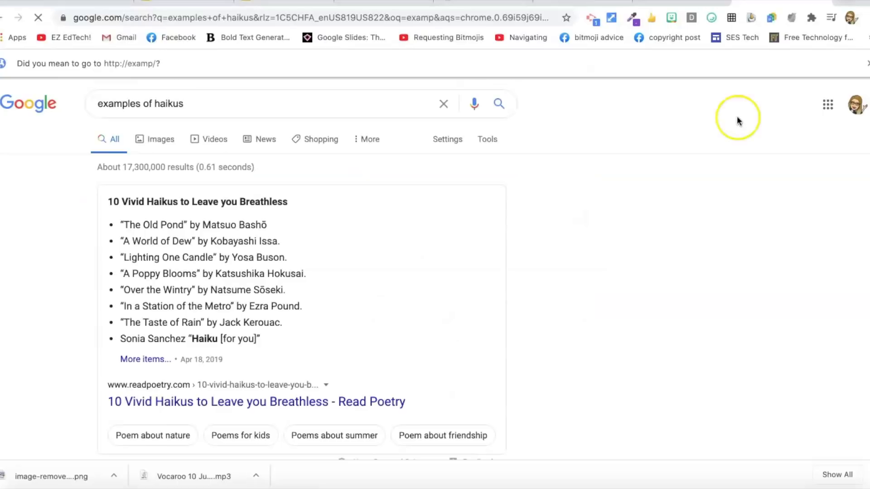
Step: Open the YourDictionary page "Examples of Haiku Poems" and take a screenshot of the Matsuo Basho section with its three poems
{"action": "scroll", "coordinate": [189, 277], "scroll_direction": "down", "scroll_amount": 5}
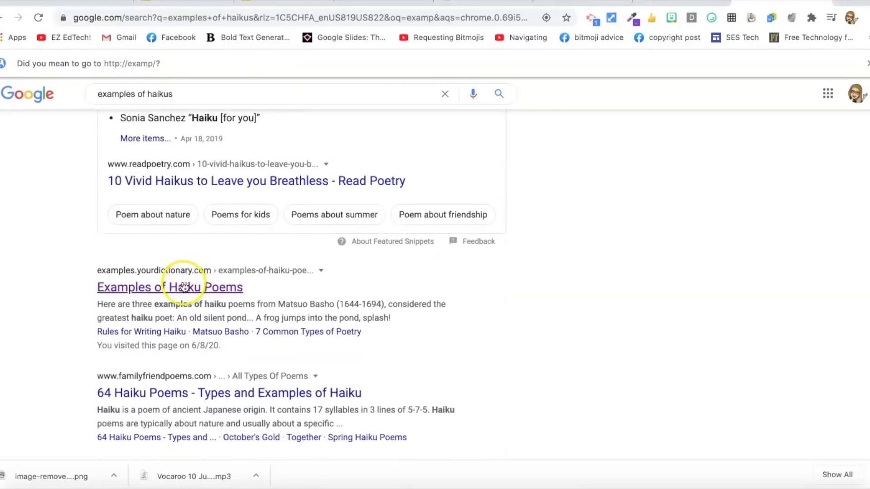
{"action": "left_click", "coordinate": [181, 283]}
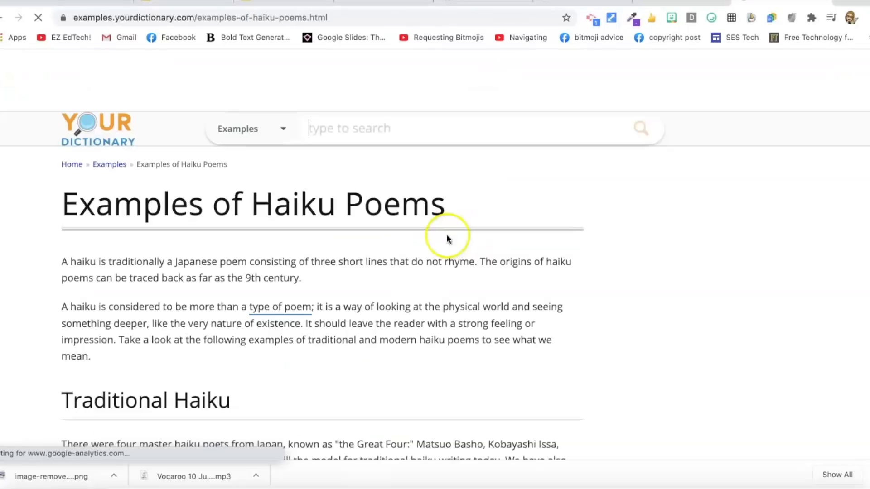
{"action": "scroll", "coordinate": [363, 277], "scroll_direction": "down", "scroll_amount": 5}
{"action": "scroll", "coordinate": [363, 276], "scroll_direction": "down", "scroll_amount": 8}
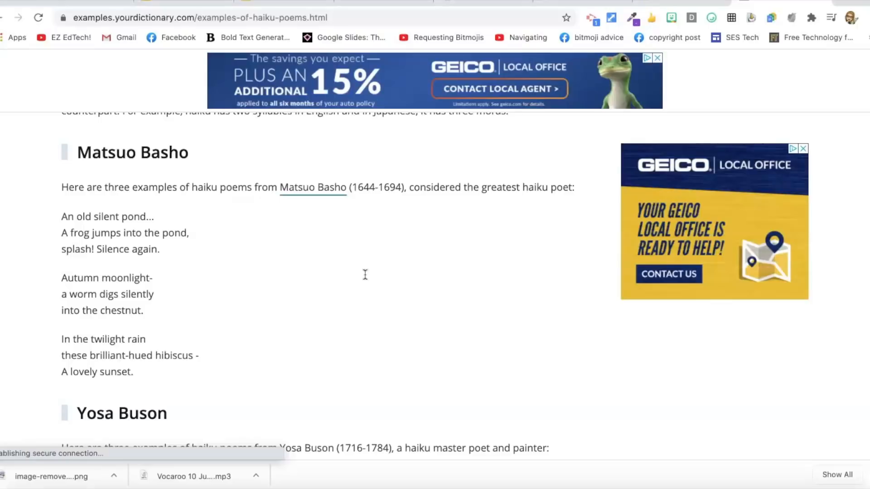
{"action": "left_click_drag", "start_coordinate": [178, 262], "coordinate": [594, 396]}
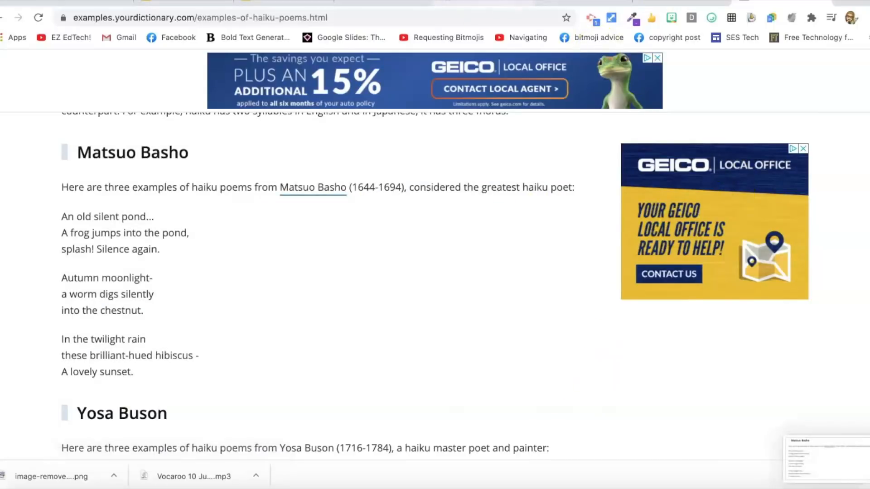
Step: Return to the new untitled jam and rename it "haiku samples"
{"action": "left_click", "coordinate": [682, 2]}
{"action": "left_click", "coordinate": [67, 71]}
{"action": "type", "text": "haiku samples"}
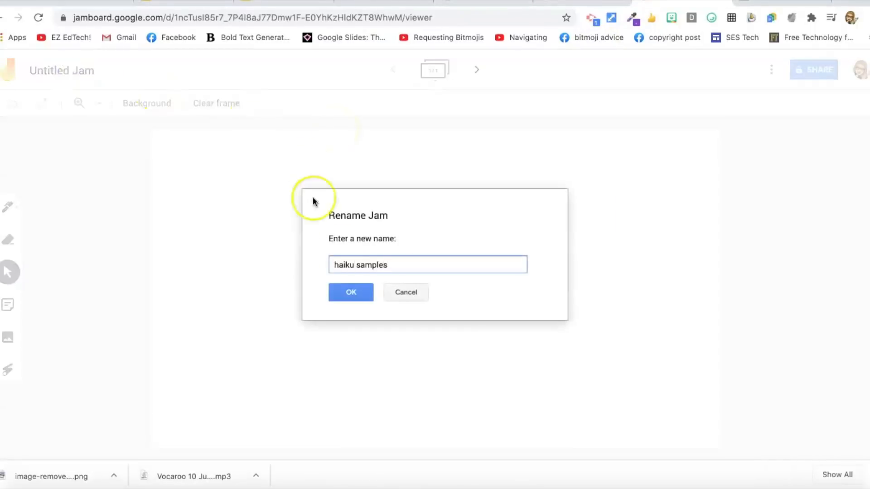
{"action": "key", "text": "Return"}
Step: Upload the Matsuo Basho screenshot from the iCloud Desktop folder into the jam's first frame
{"action": "left_click", "coordinate": [8, 339]}
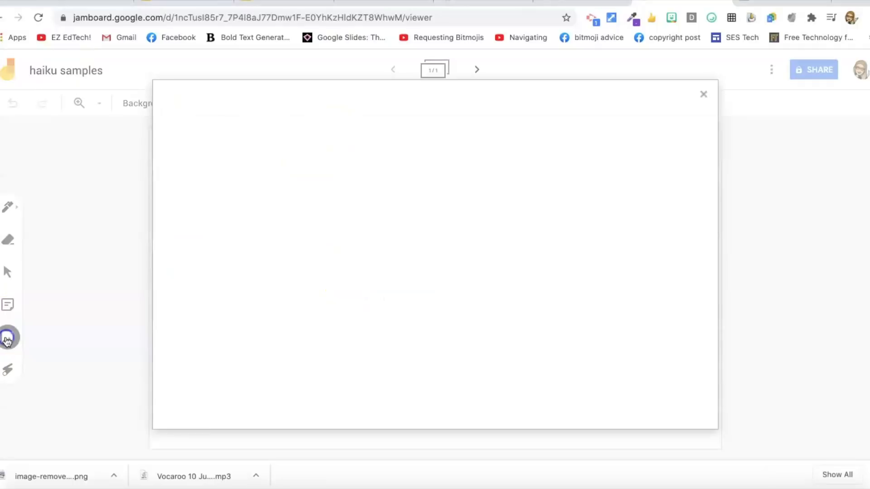
{"action": "left_click", "coordinate": [409, 286]}
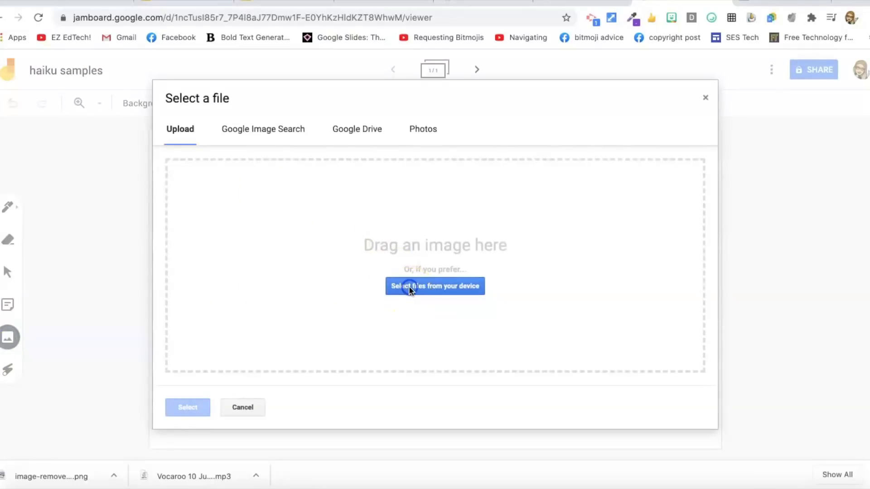
{"action": "left_click", "coordinate": [435, 286]}
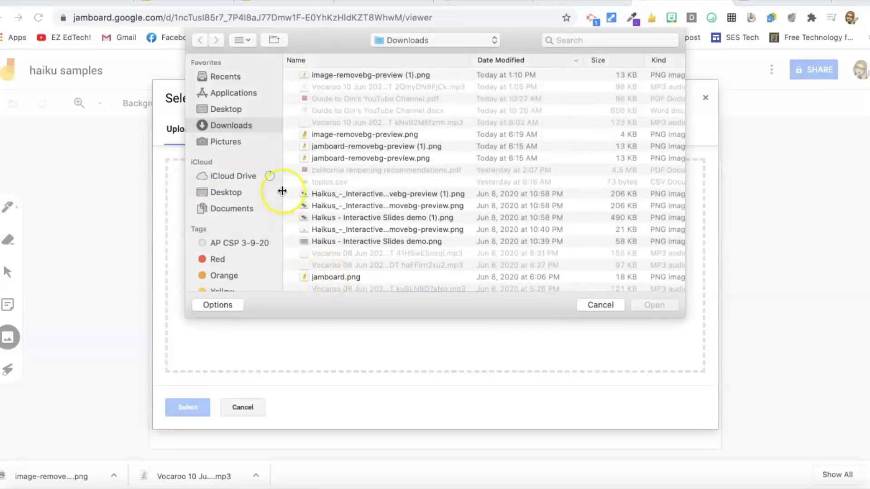
{"action": "left_click", "coordinate": [235, 194]}
{"action": "double_click", "coordinate": [355, 76]}
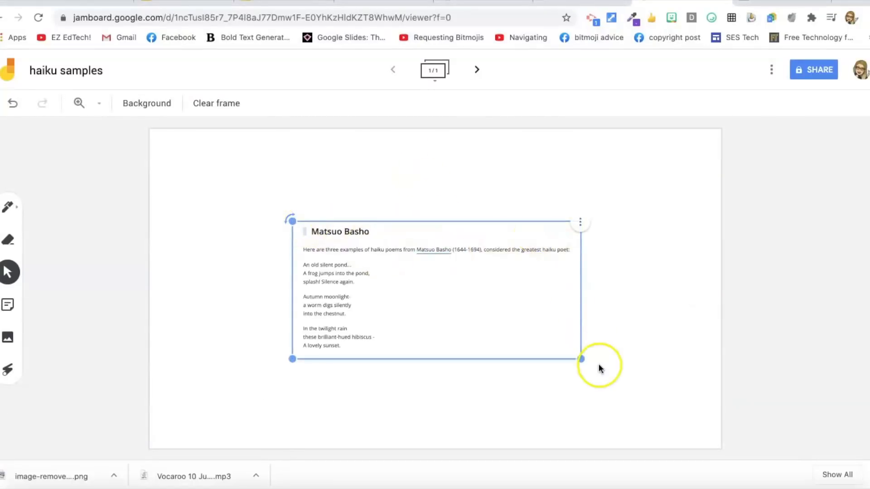
Step: Enlarge the Matsuo Basho image and center it in the frame
{"action": "left_click_drag", "start_coordinate": [580, 359], "coordinate": [634, 417]}
{"action": "left_click_drag", "start_coordinate": [291, 390], "coordinate": [188, 396]}
{"action": "left_click_drag", "start_coordinate": [332, 341], "coordinate": [343, 298]}
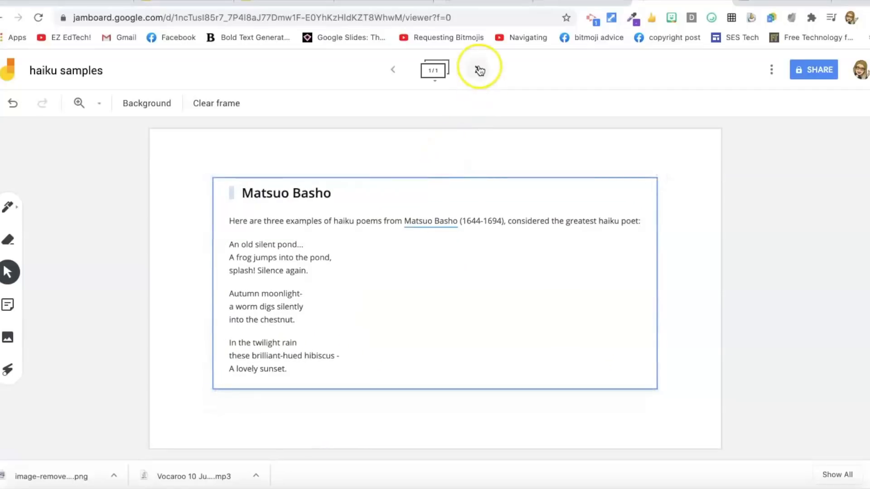
Step: Add a second blank frame to the jam and return to the first frame
{"action": "left_click", "coordinate": [479, 70]}
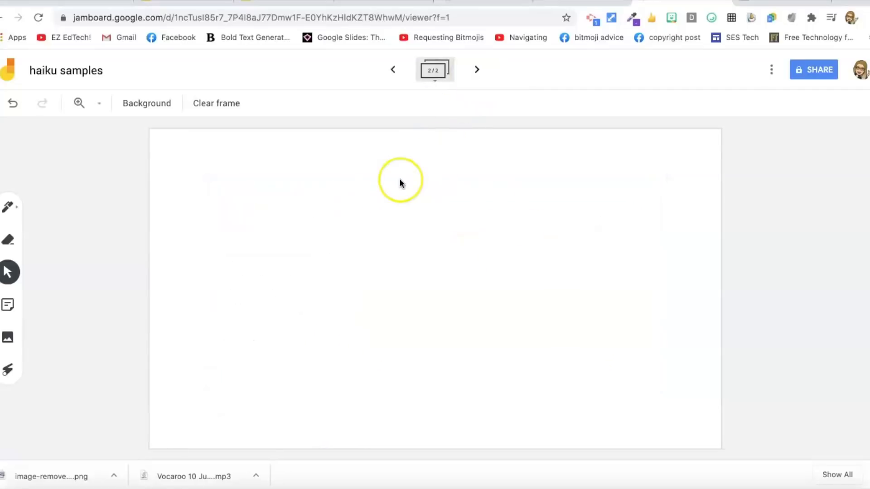
{"action": "left_click", "coordinate": [392, 71]}
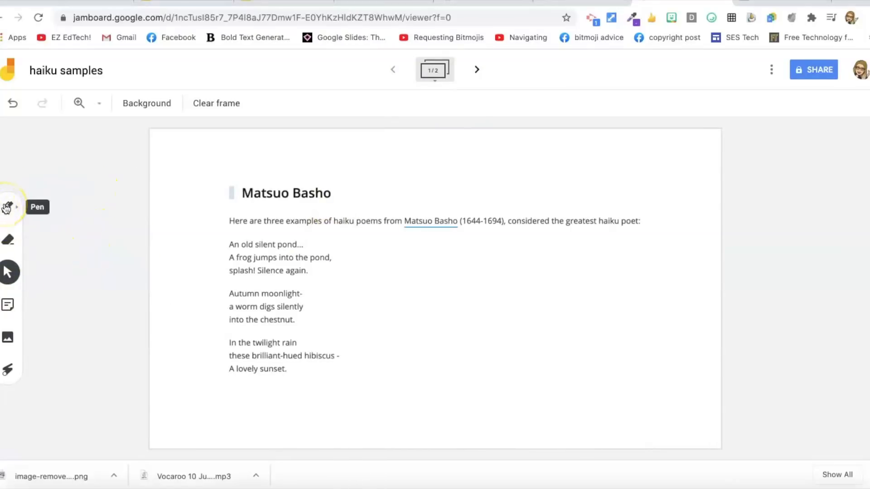
Step: Add a yellow sticky note reading "What do you think about these haikus? Do you notice any common themes?" to the first frame
{"action": "left_click", "coordinate": [6, 208]}
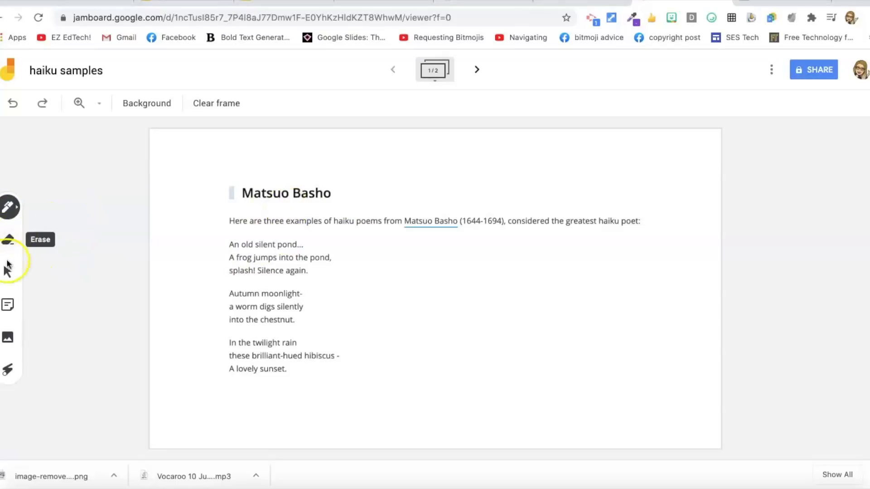
{"action": "left_click", "coordinate": [9, 307]}
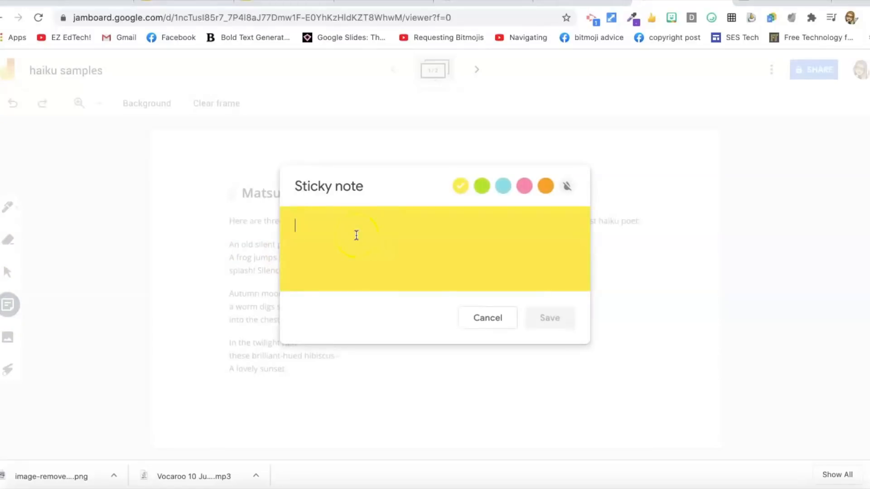
{"action": "type", "text": "What do you think about these haikus?  Do you notice any common themes?"}
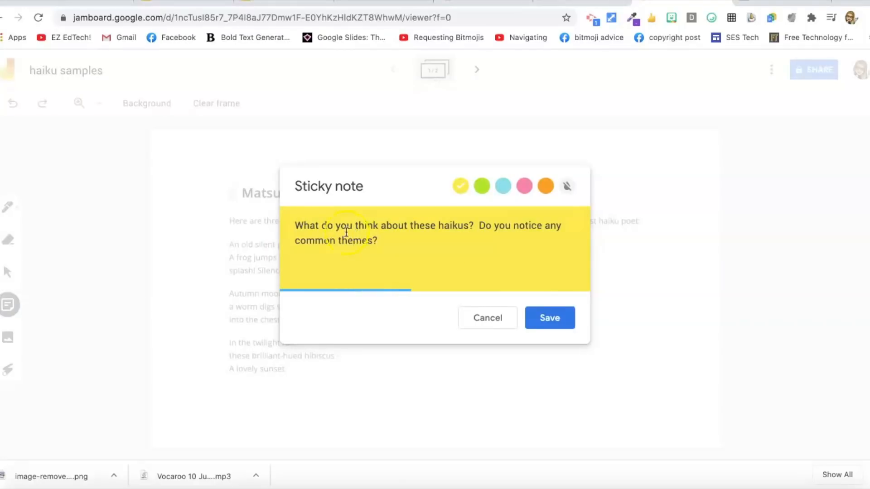
{"action": "left_click", "coordinate": [547, 317]}
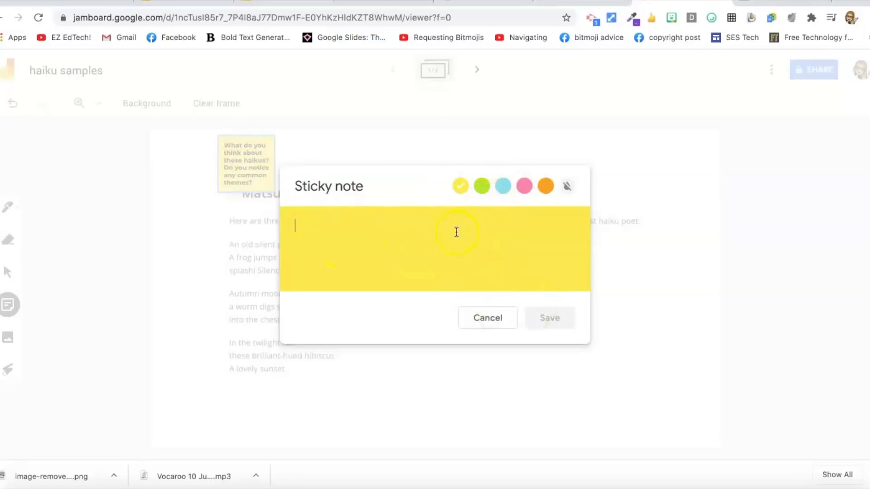
{"action": "left_click", "coordinate": [481, 188]}
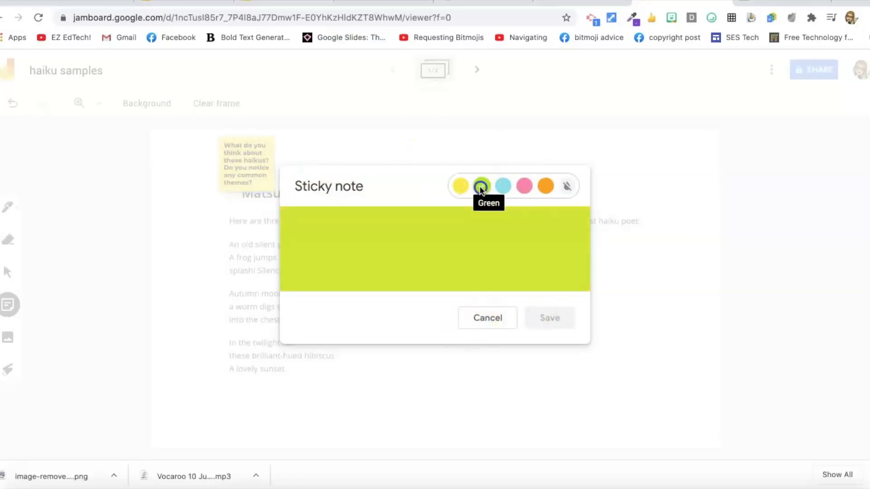
{"action": "left_click", "coordinate": [524, 187]}
{"action": "left_click", "coordinate": [545, 187]}
{"action": "left_click", "coordinate": [567, 187]}
{"action": "left_click", "coordinate": [486, 318]}
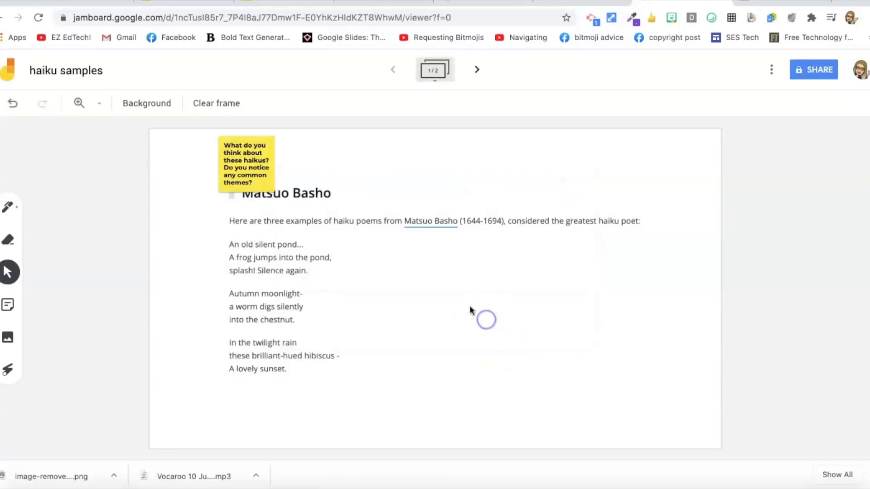
Step: Make the question sticky note transparent and move it to the empty upper-right area of the frame
{"action": "double_click", "coordinate": [262, 175]}
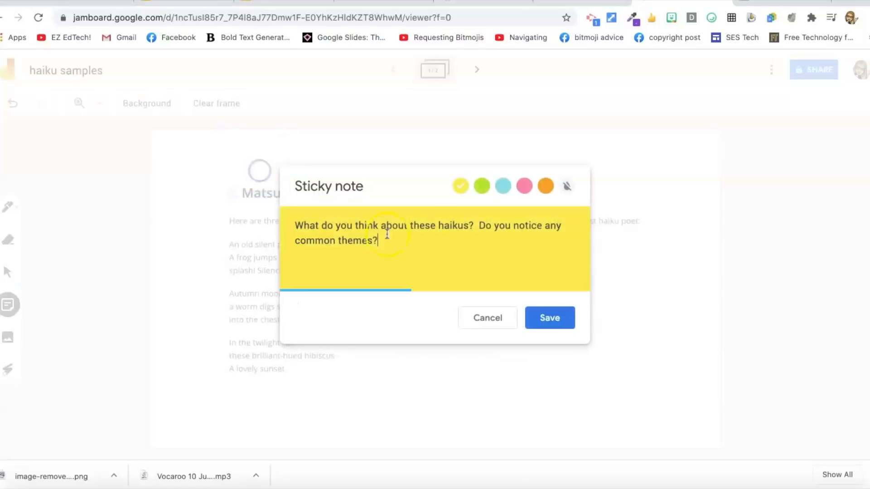
{"action": "left_click", "coordinate": [568, 196]}
{"action": "left_click", "coordinate": [551, 327]}
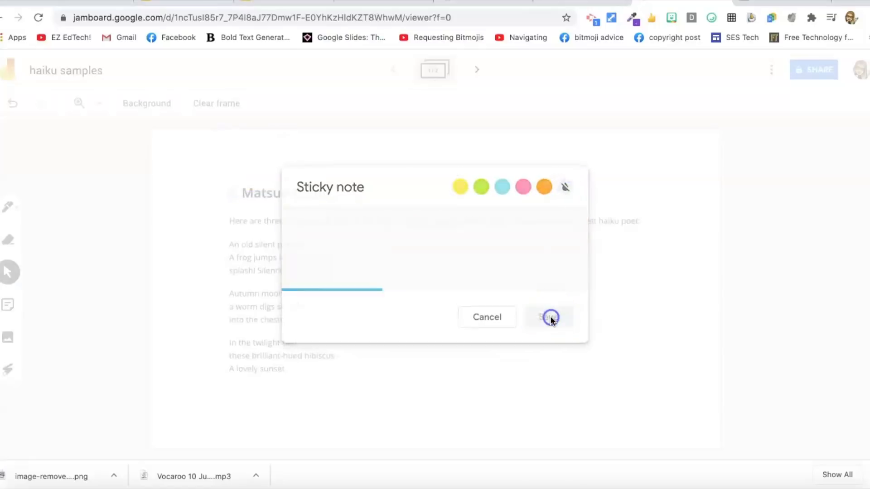
{"action": "left_click_drag", "start_coordinate": [267, 164], "coordinate": [569, 166]}
{"action": "left_click_drag", "start_coordinate": [593, 176], "coordinate": [638, 177]}
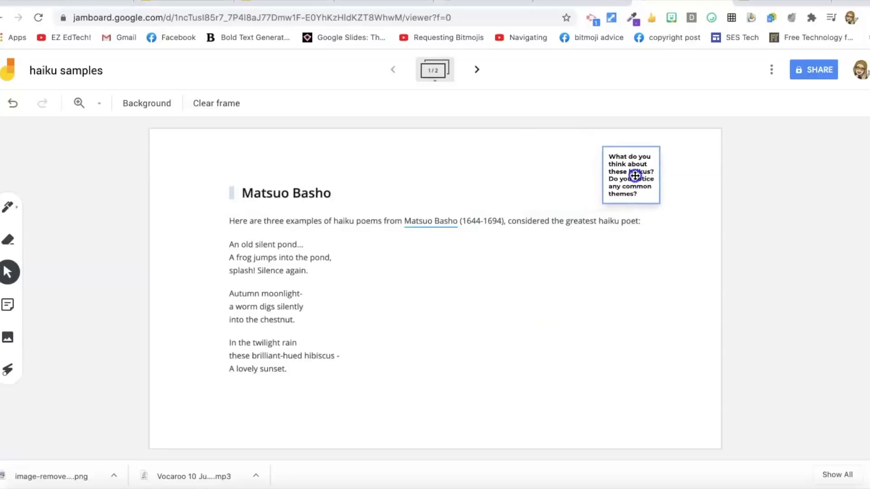
{"action": "left_click", "coordinate": [527, 163]}
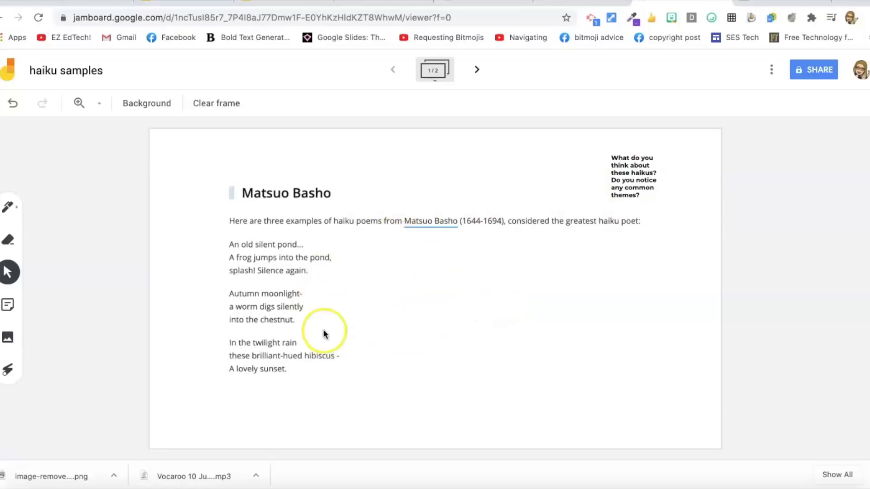
Step: Set the jam's sharing to anyone with the link as Viewer
{"action": "left_click", "coordinate": [818, 72]}
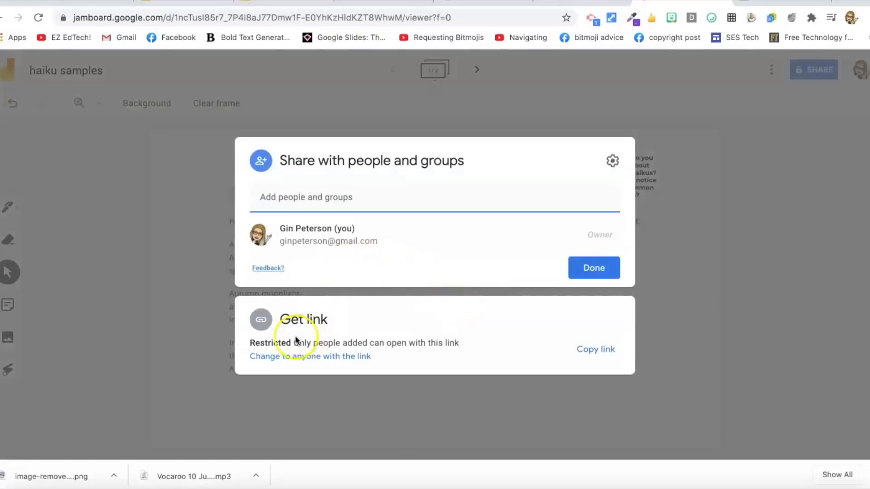
{"action": "left_click", "coordinate": [344, 357]}
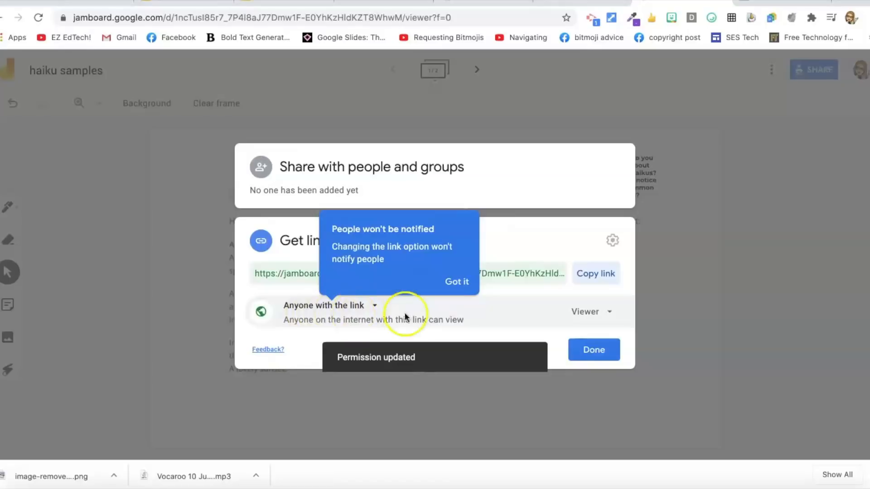
{"action": "left_click", "coordinate": [612, 312]}
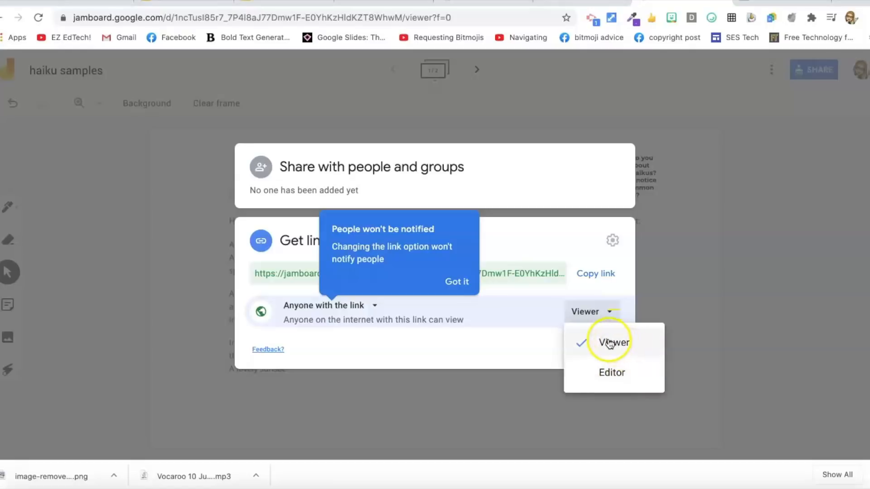
{"action": "left_click", "coordinate": [601, 343]}
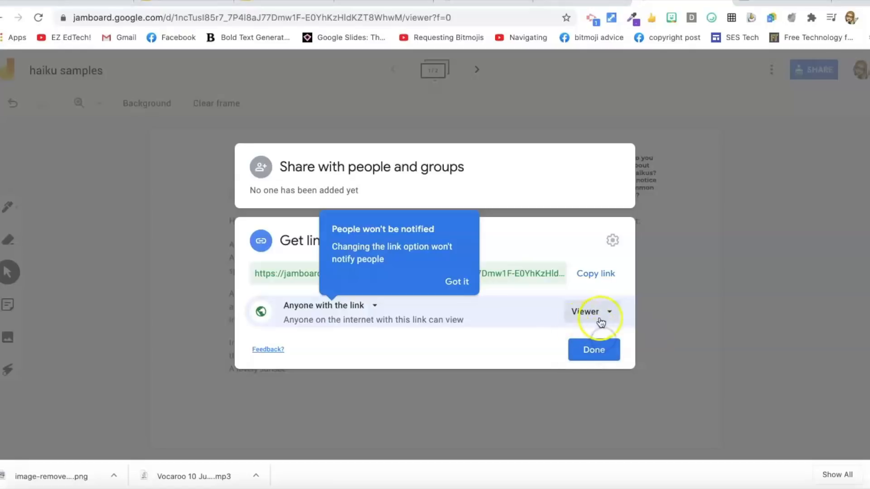
{"action": "left_click", "coordinate": [589, 351]}
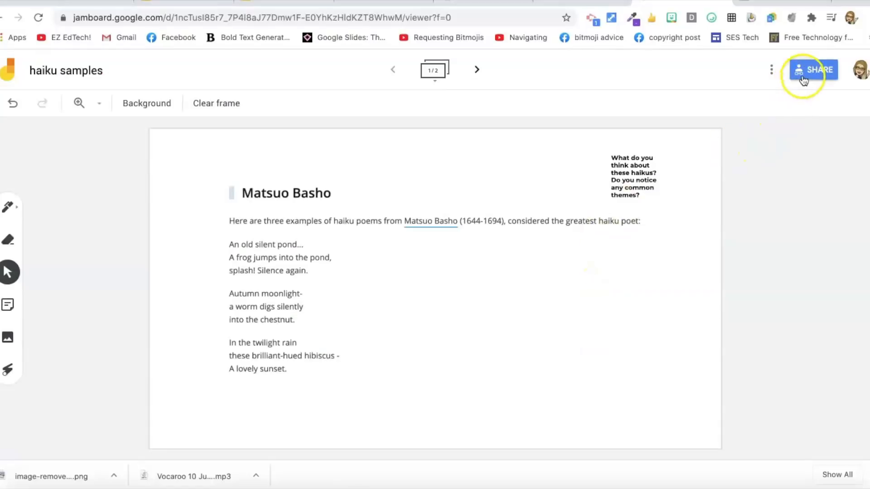
Step: Copy the jam's share link and select the Jamboard logo on the Explore slide of the haiku presentation
{"action": "left_click", "coordinate": [803, 80]}
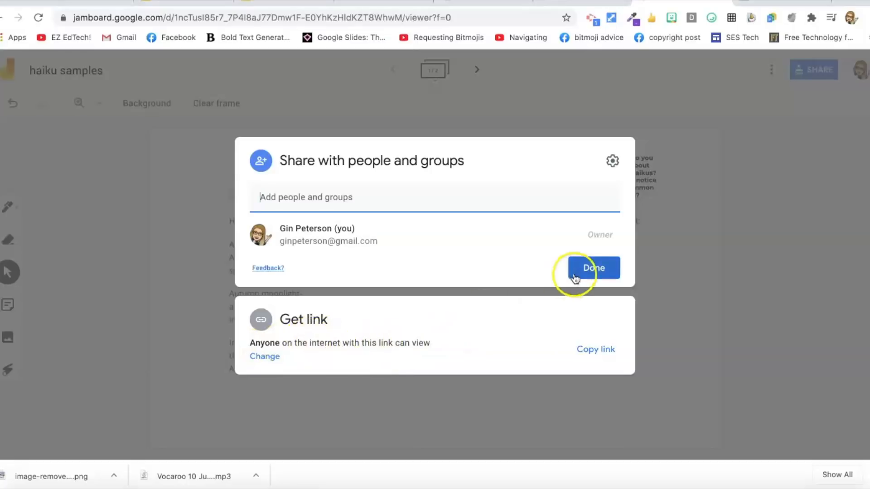
{"action": "left_click", "coordinate": [587, 350]}
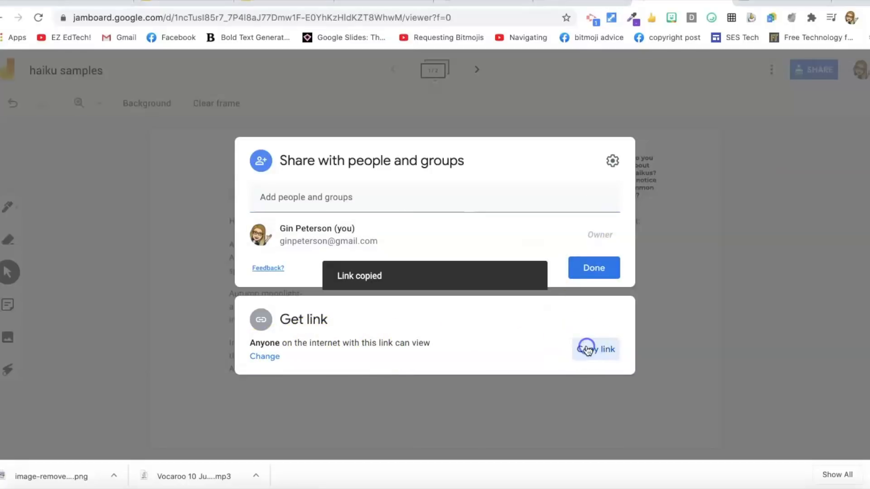
{"action": "left_click", "coordinate": [283, 3]}
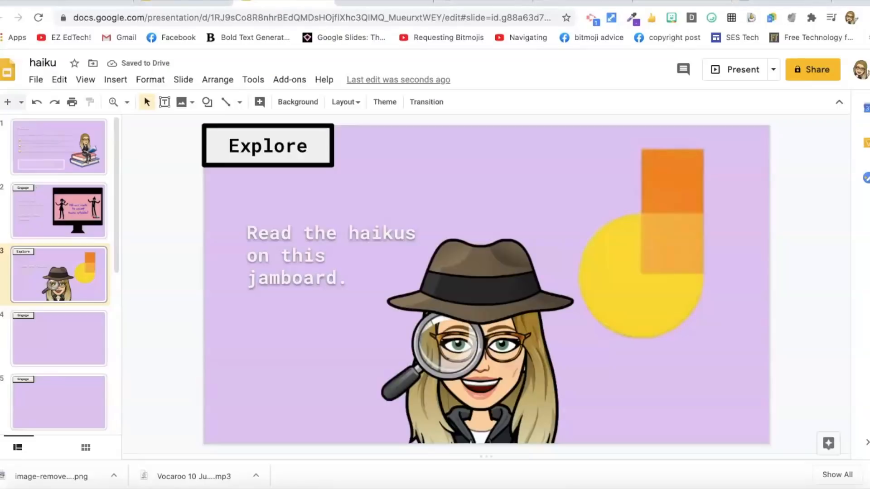
{"action": "left_click", "coordinate": [643, 275]}
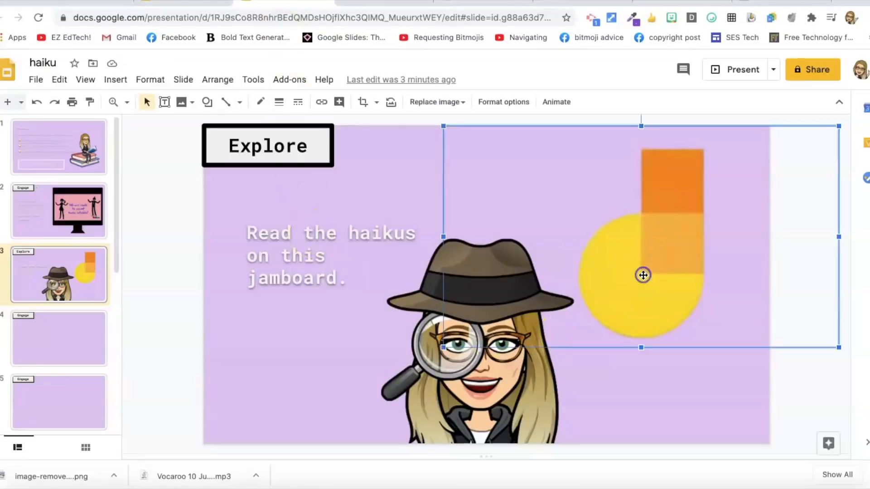
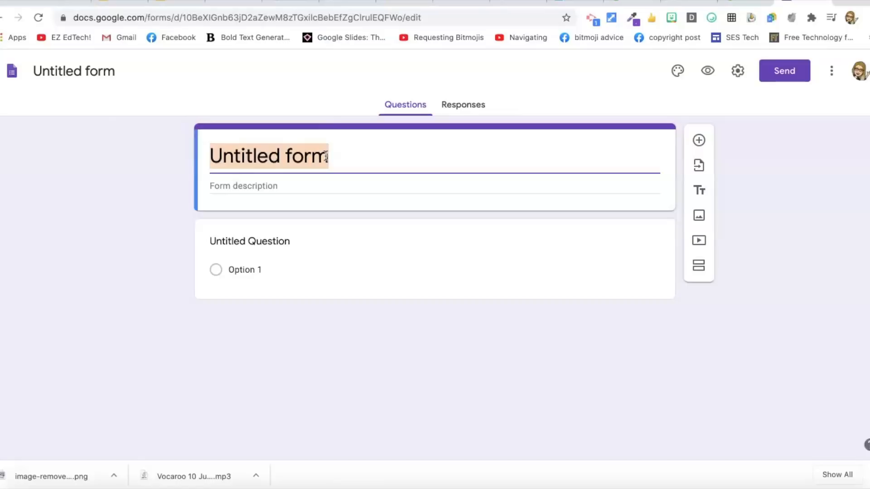
Step: Title the form "Haiku" and make its first question a required short-answer question called "Name"
{"action": "type", "text": "Haiku"}
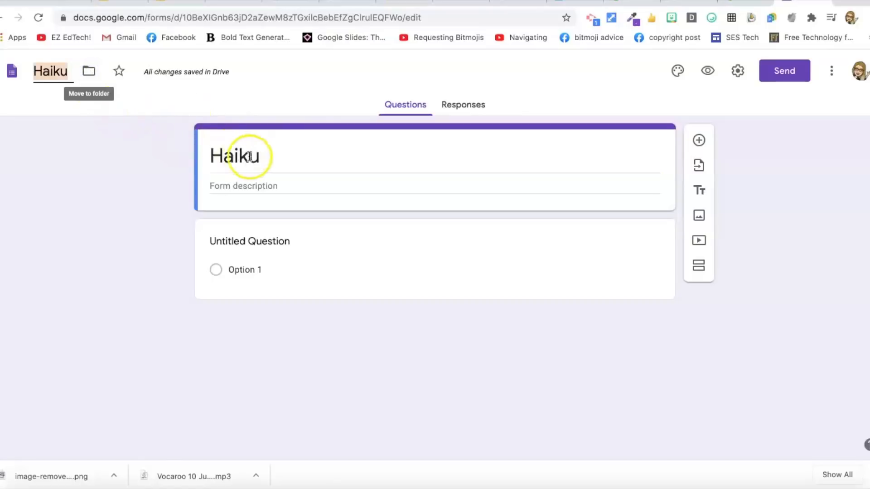
{"action": "double_click", "coordinate": [252, 157]}
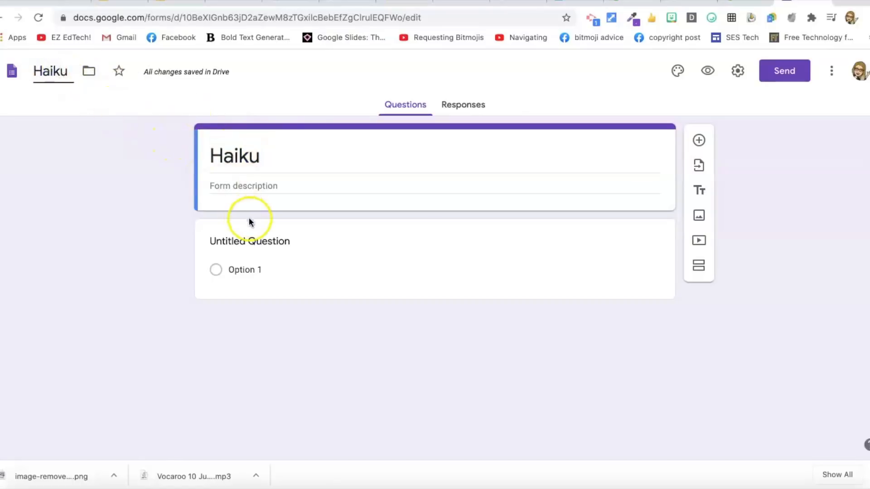
{"action": "left_click", "coordinate": [248, 242]}
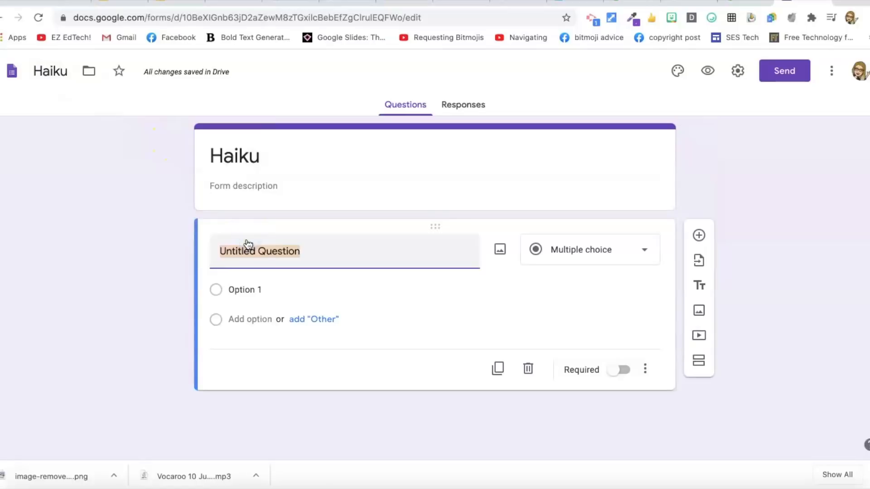
{"action": "type", "text": "Name"}
{"action": "left_click", "coordinate": [351, 348]}
{"action": "left_click", "coordinate": [623, 348]}
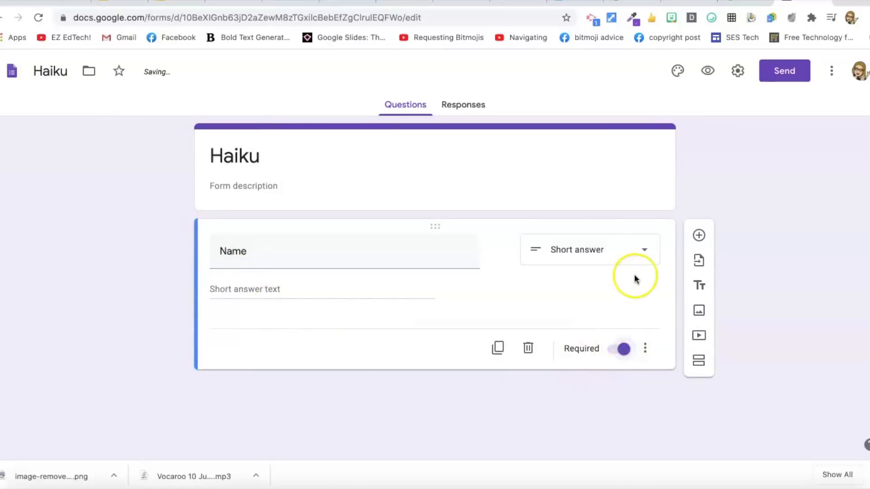
Step: Add a second required short-answer question reading "Write a haiku"
{"action": "left_click", "coordinate": [698, 236]}
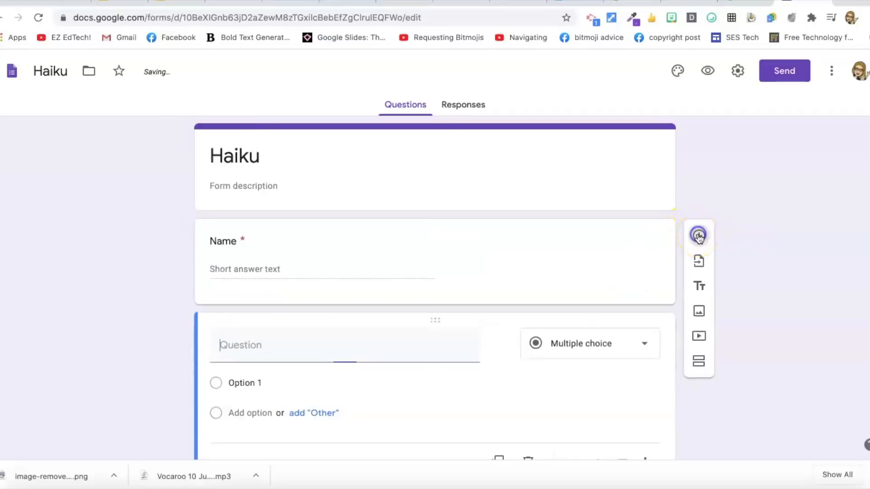
{"action": "type", "text": "Write a haiku"}
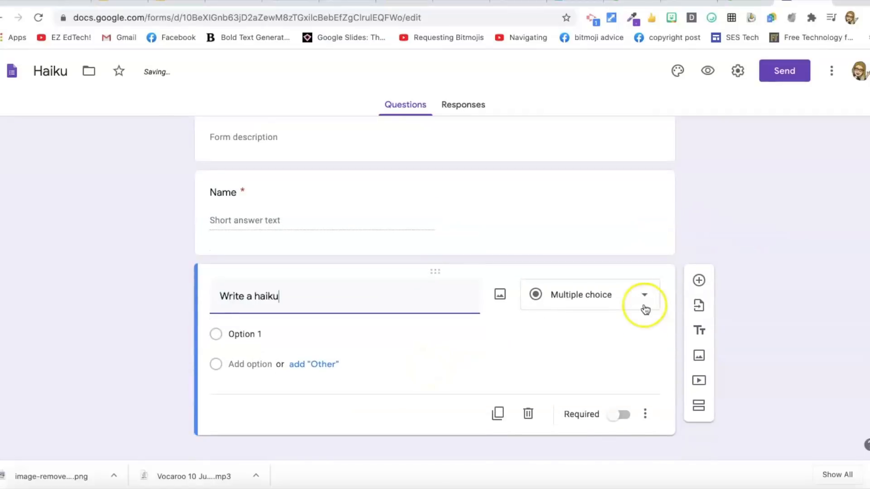
{"action": "left_click", "coordinate": [641, 304]}
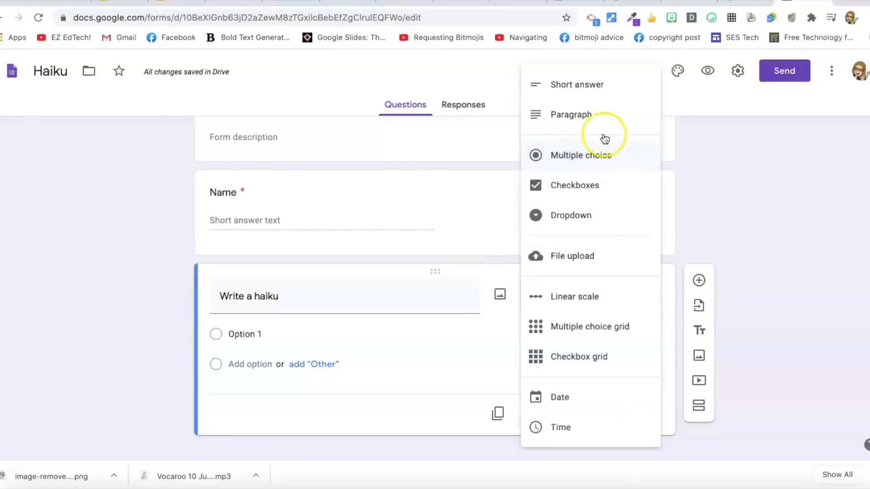
{"action": "left_click", "coordinate": [595, 91]}
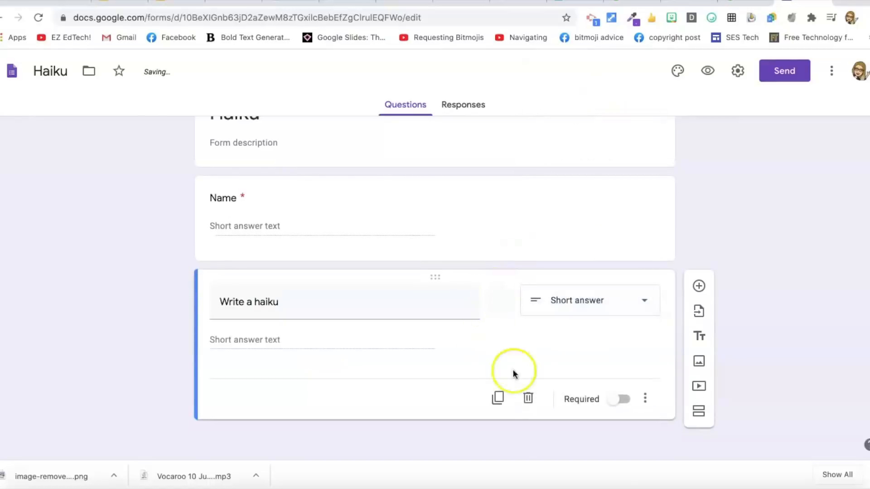
{"action": "left_click", "coordinate": [622, 402]}
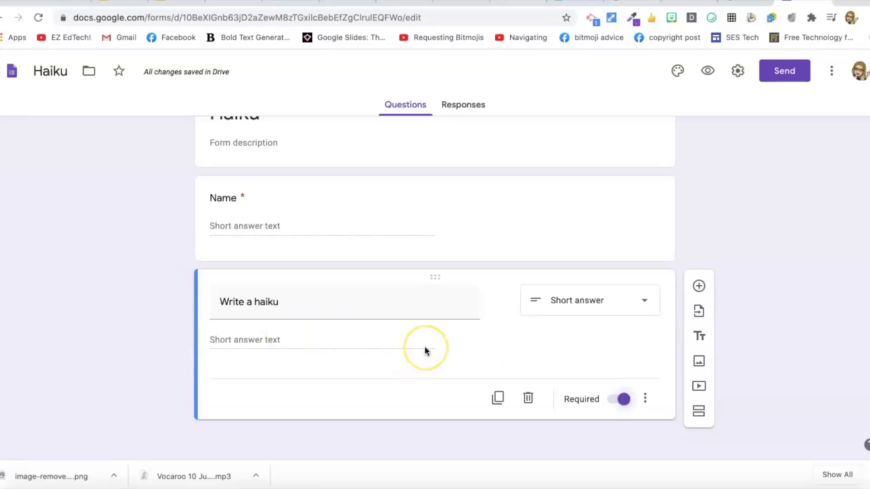
{"action": "scroll", "coordinate": [426, 350], "scroll_direction": "up", "scroll_amount": 2}
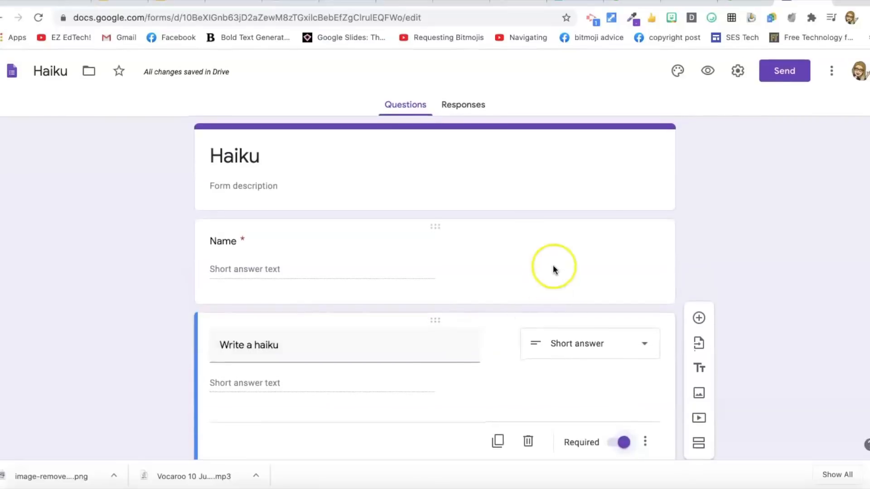
{"action": "left_click", "coordinate": [737, 73]}
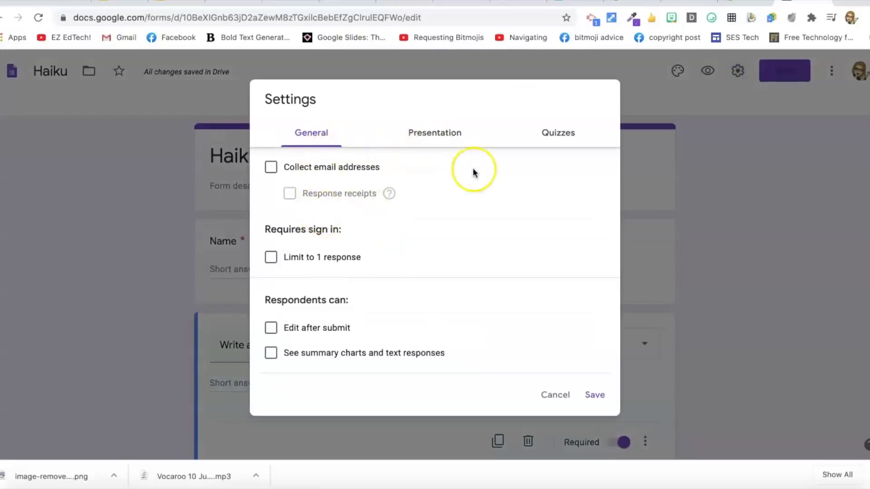
{"action": "left_click", "coordinate": [542, 132]}
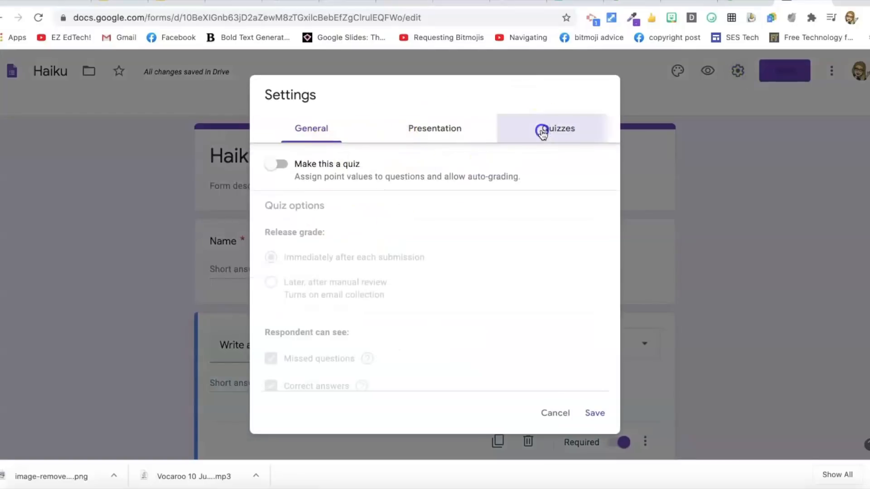
{"action": "left_click", "coordinate": [282, 168]}
{"action": "left_click", "coordinate": [704, 110]}
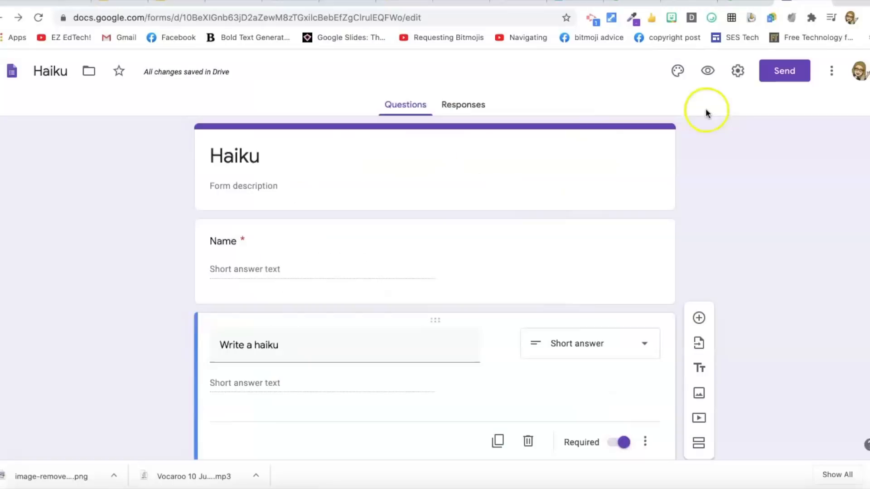
Step: Copy the Haiku form's shareable link without shortening the URL
{"action": "left_click", "coordinate": [783, 73]}
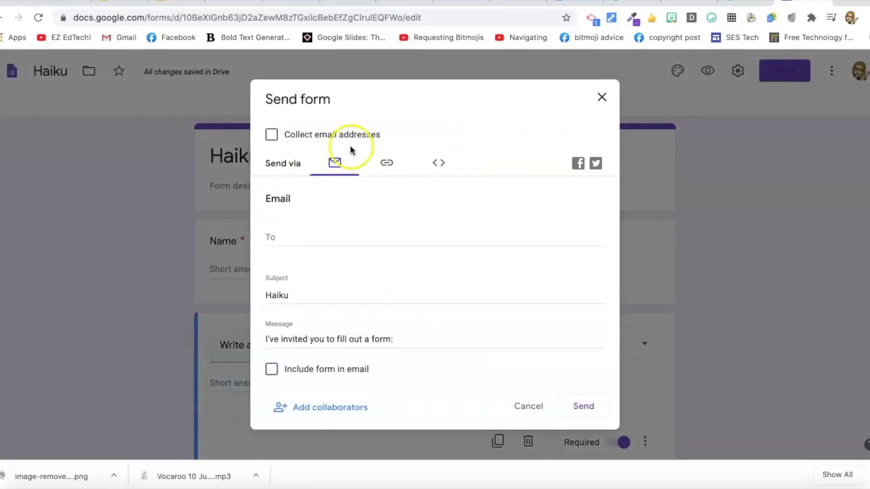
{"action": "left_click", "coordinate": [385, 165]}
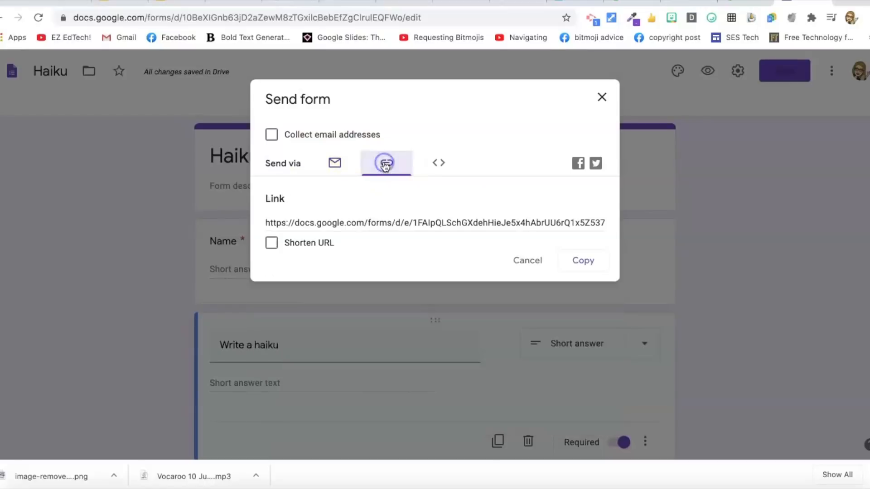
{"action": "left_click", "coordinate": [582, 262]}
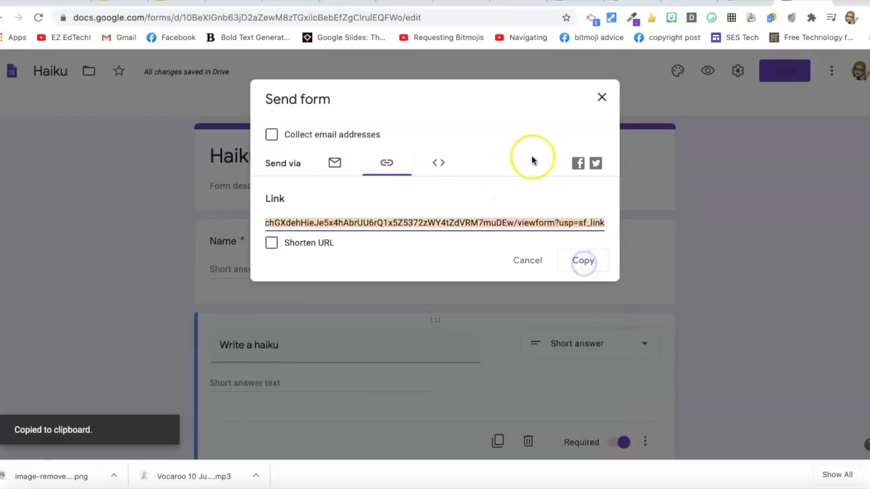
Step: Link the Google Forms logo on the Elaborate slide of the haiku presentation to the copied form address
{"action": "left_click", "coordinate": [177, 3]}
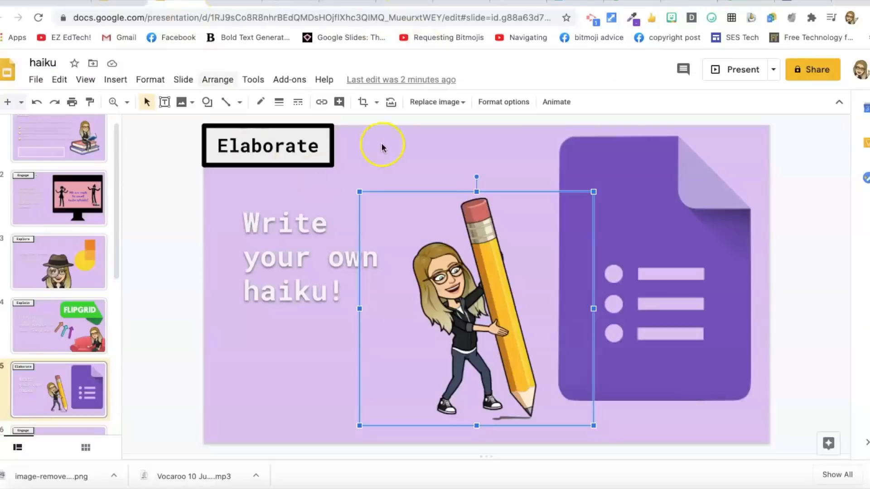
{"action": "left_click", "coordinate": [634, 178]}
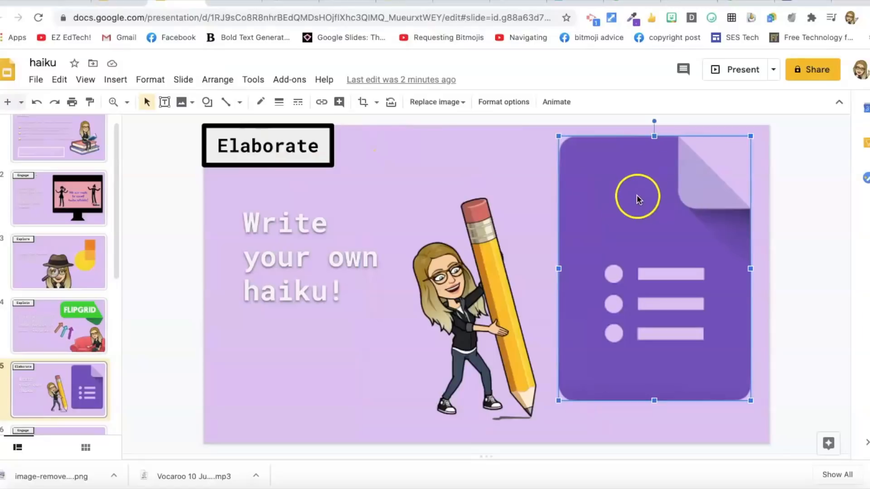
{"action": "left_click", "coordinate": [321, 101]}
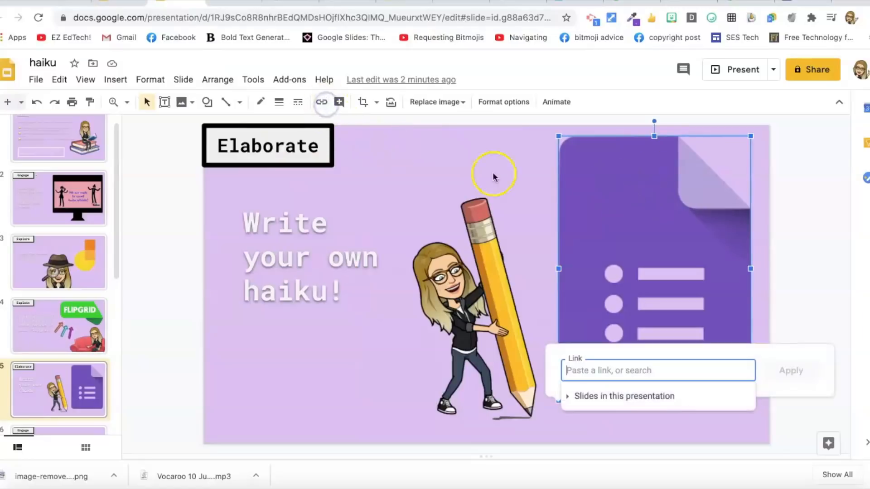
{"action": "key", "text": "ctrl+v"}
{"action": "left_click", "coordinate": [787, 372]}
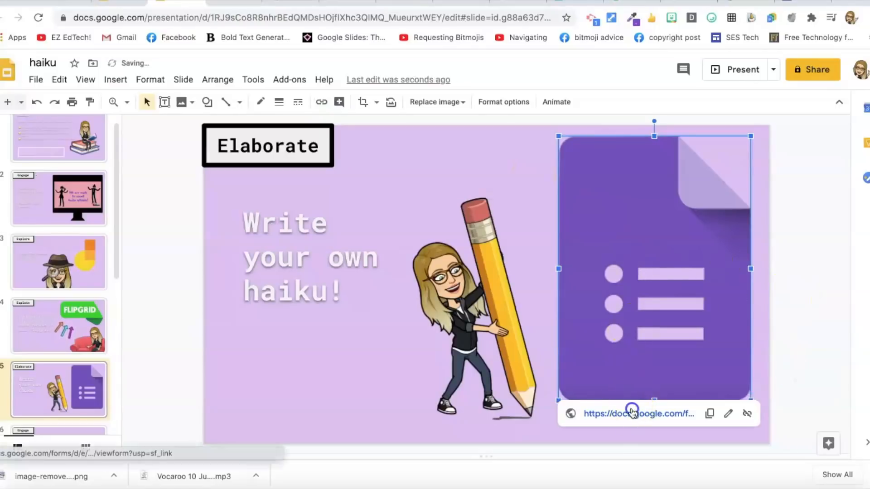
Step: Follow the logo's link to check the student form, and view the responses section in the form editor
{"action": "left_click", "coordinate": [632, 411]}
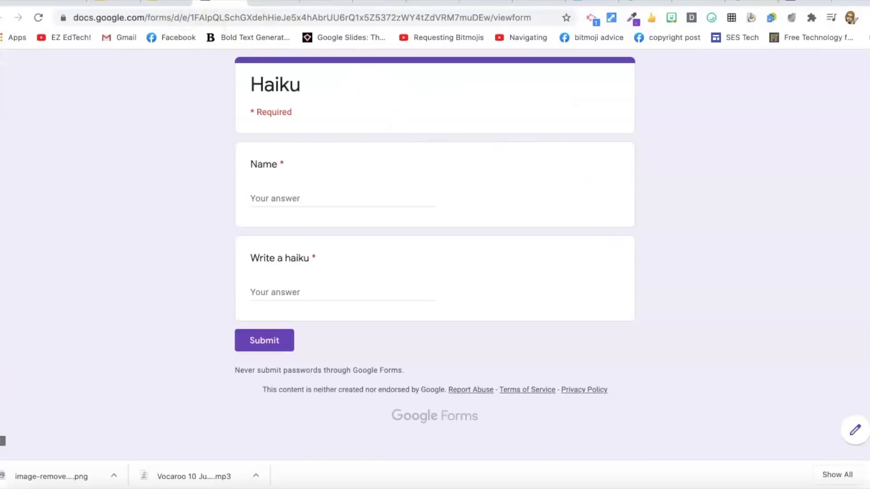
{"action": "left_click", "coordinate": [166, 2]}
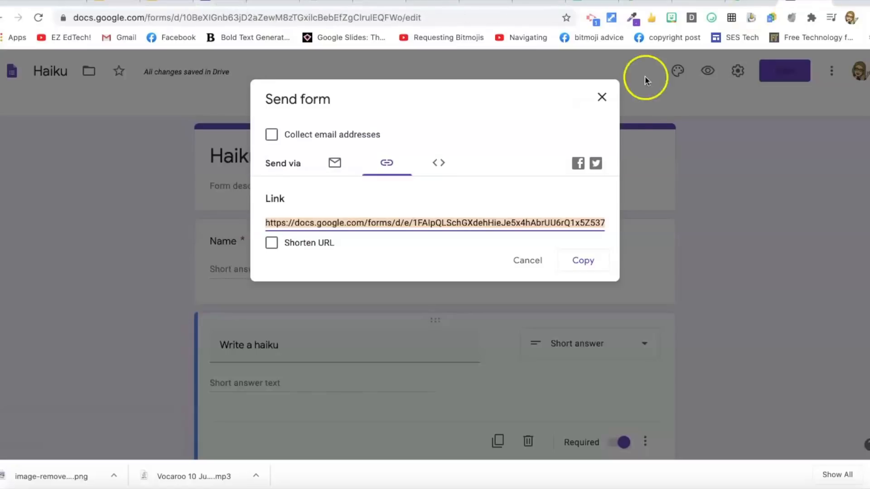
{"action": "left_click", "coordinate": [599, 93]}
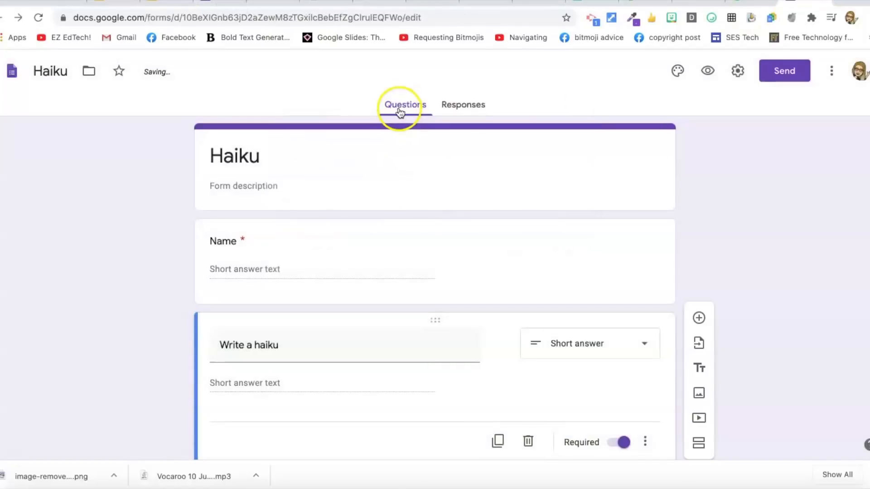
{"action": "left_click", "coordinate": [457, 103]}
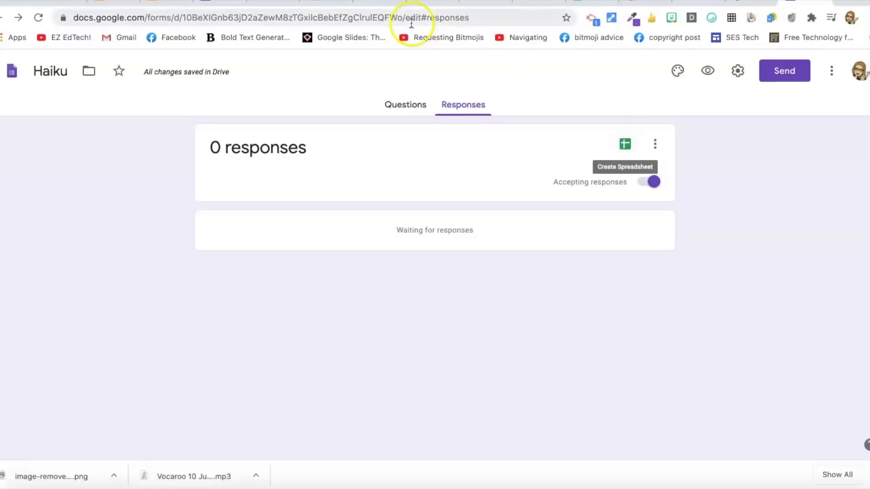
Step: Open the sixth slide of the haiku presentation and select its "Engage" label text for editing
{"action": "left_click", "coordinate": [166, 3]}
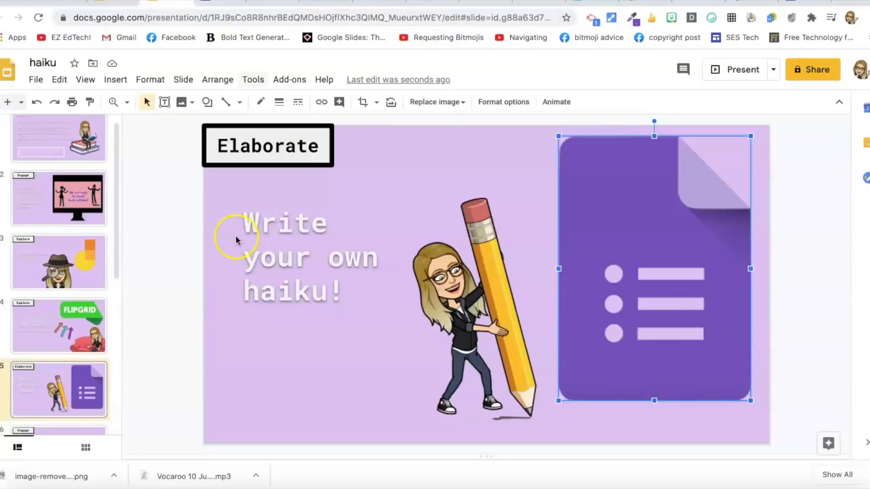
{"action": "scroll", "coordinate": [63, 362], "scroll_direction": "down", "scroll_amount": 3}
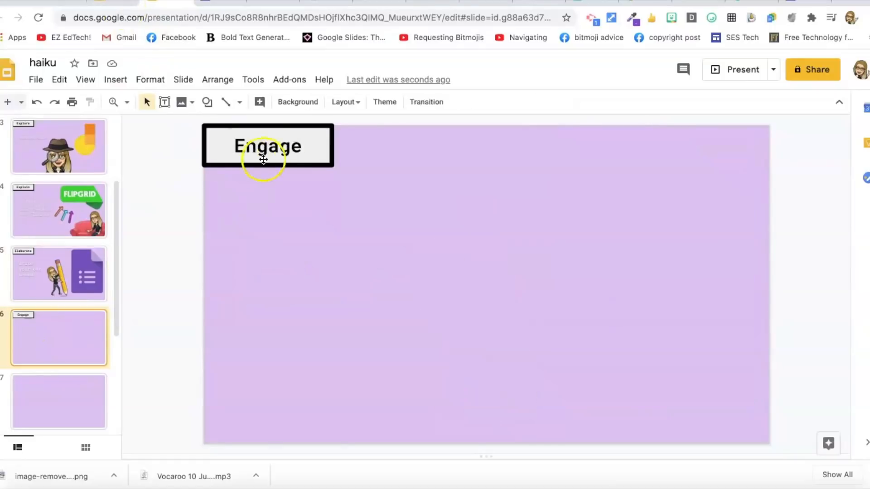
{"action": "left_click", "coordinate": [279, 155]}
{"action": "double_click", "coordinate": [280, 155]}
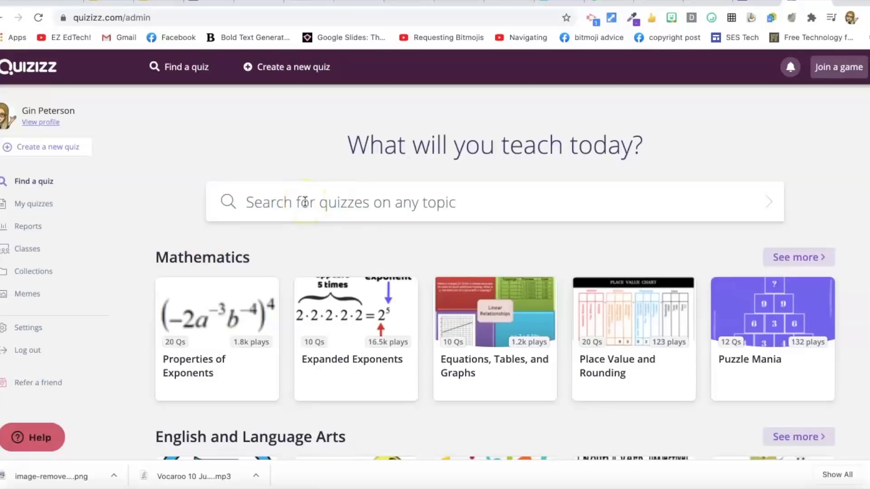
Step: Search Quizizz for "haikus" and open the 2nd - 5th grade quiz titled Haiku
{"action": "left_click", "coordinate": [305, 202]}
{"action": "type", "text": "haikus"}
{"action": "key", "text": "Return"}
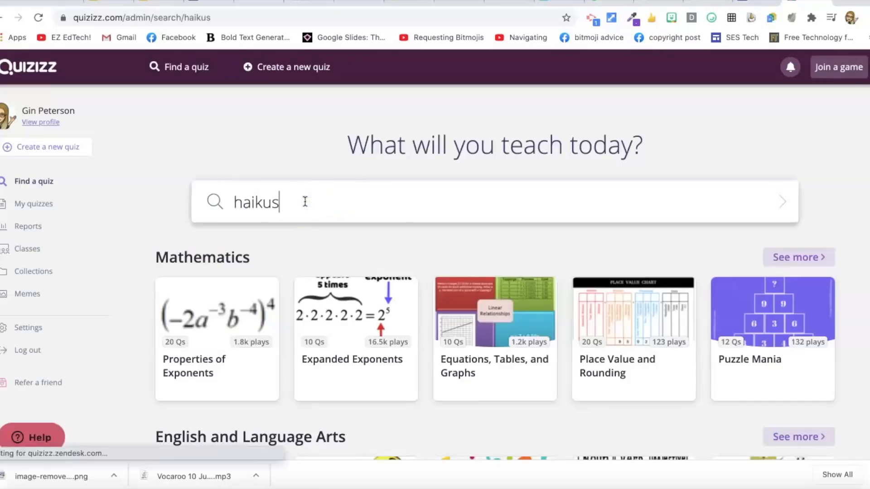
{"action": "left_click", "coordinate": [376, 194]}
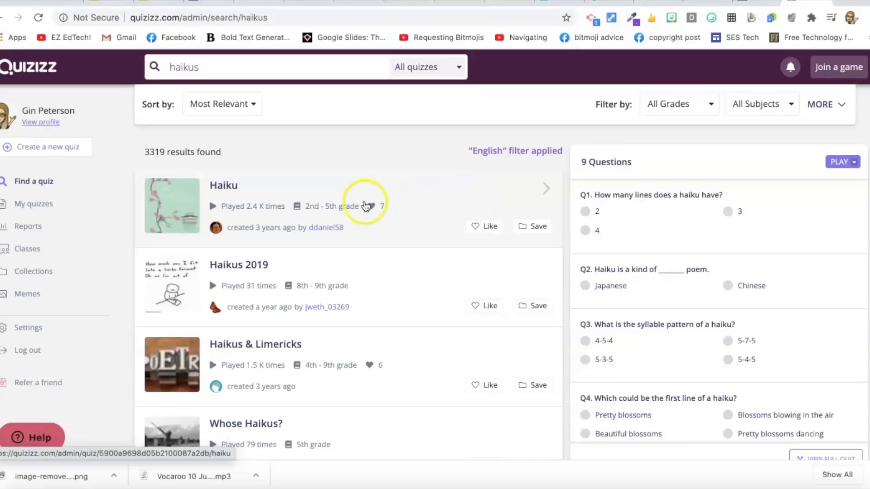
{"action": "left_click", "coordinate": [430, 200]}
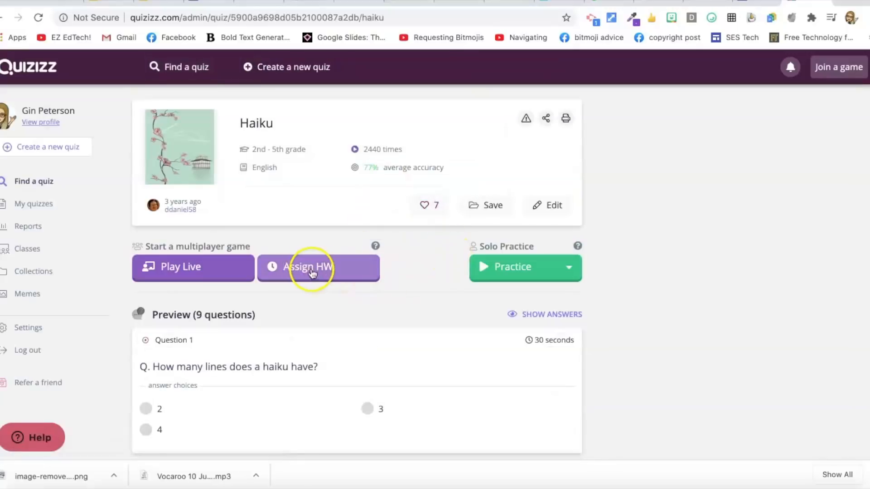
Step: Assign the Haiku quiz as homework to the EZ EdTech! class with a June 11, 1:45 PM deadline
{"action": "left_click", "coordinate": [314, 271]}
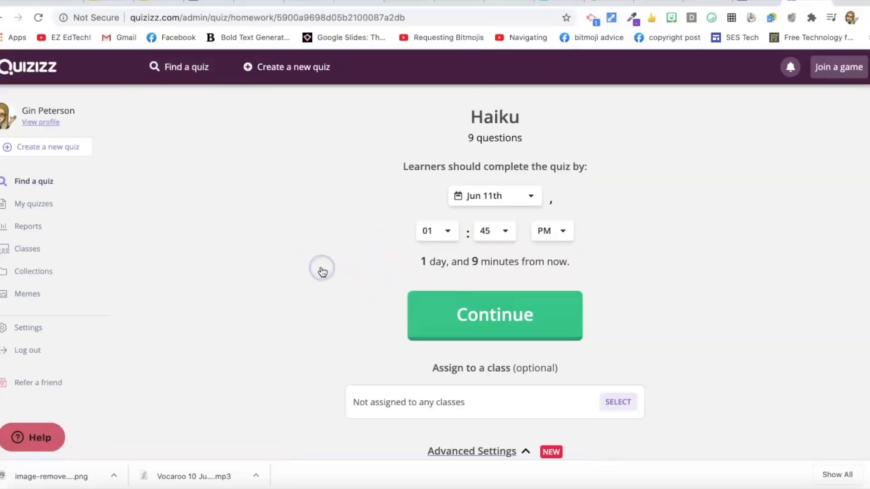
{"action": "scroll", "coordinate": [506, 347], "scroll_direction": "down", "scroll_amount": 3}
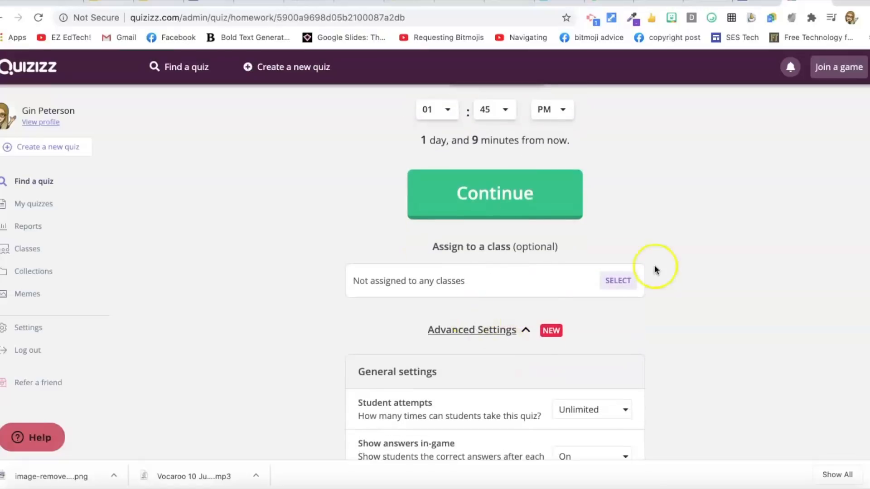
{"action": "left_click", "coordinate": [611, 284]}
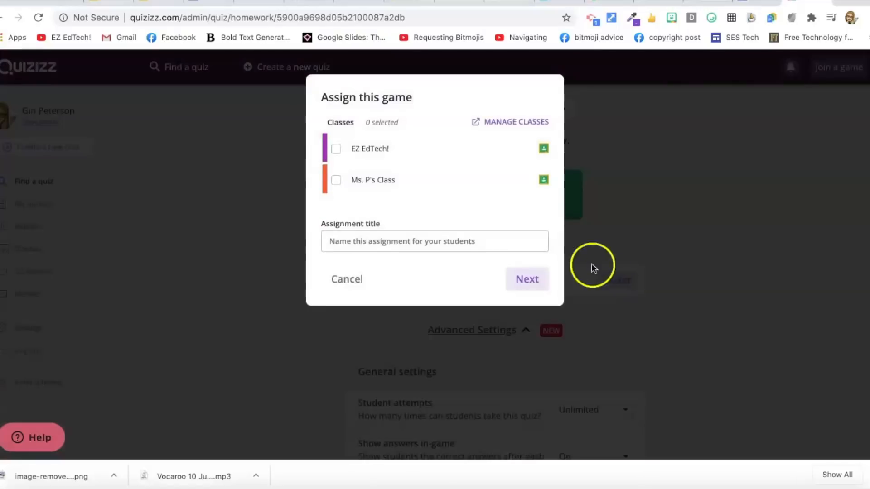
{"action": "left_click", "coordinate": [377, 148]}
{"action": "left_click", "coordinate": [523, 299]}
{"action": "scroll", "coordinate": [530, 305], "scroll_direction": "down", "scroll_amount": 4}
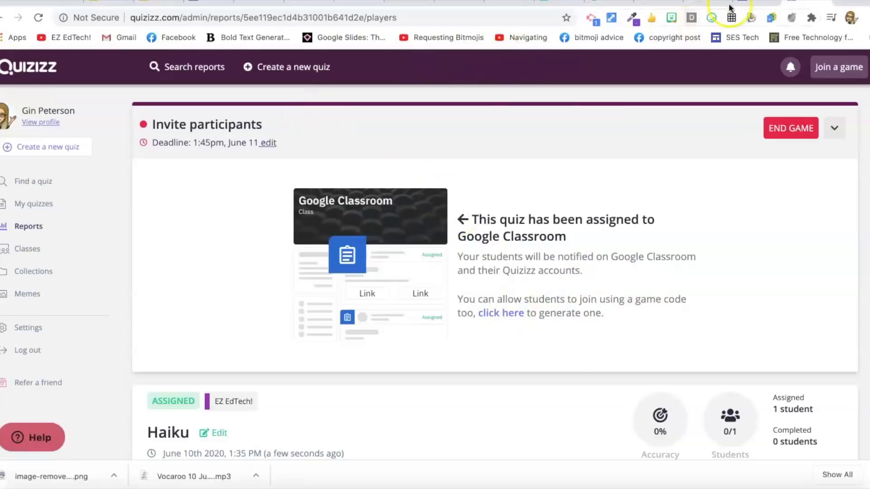
Step: Switch to Google Classroom and review the student work and instructions of the Haikus Quizizz assignment
{"action": "left_click", "coordinate": [758, 6]}
{"action": "left_click", "coordinate": [474, 341]}
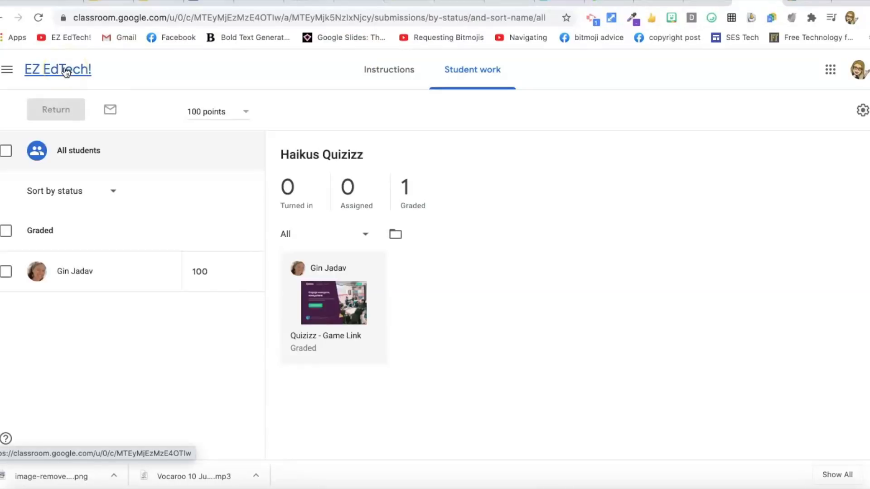
{"action": "left_click", "coordinate": [365, 71]}
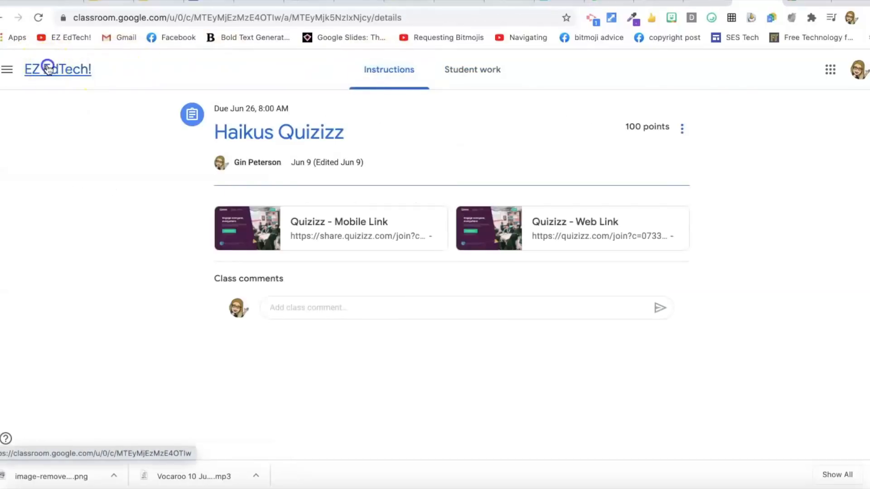
Step: Copy the link of the new Haiku assignment from the EZ EdTech! classwork
{"action": "left_click", "coordinate": [47, 68]}
{"action": "left_click", "coordinate": [419, 69]}
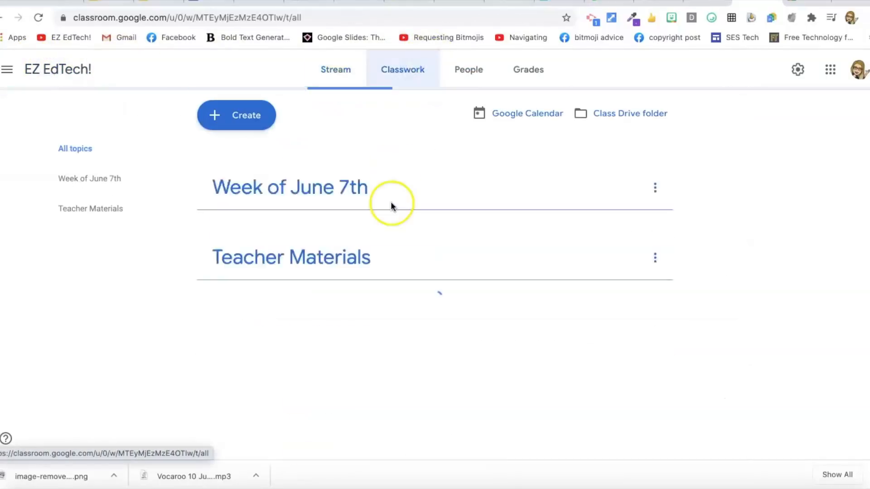
{"action": "left_click", "coordinate": [338, 150]}
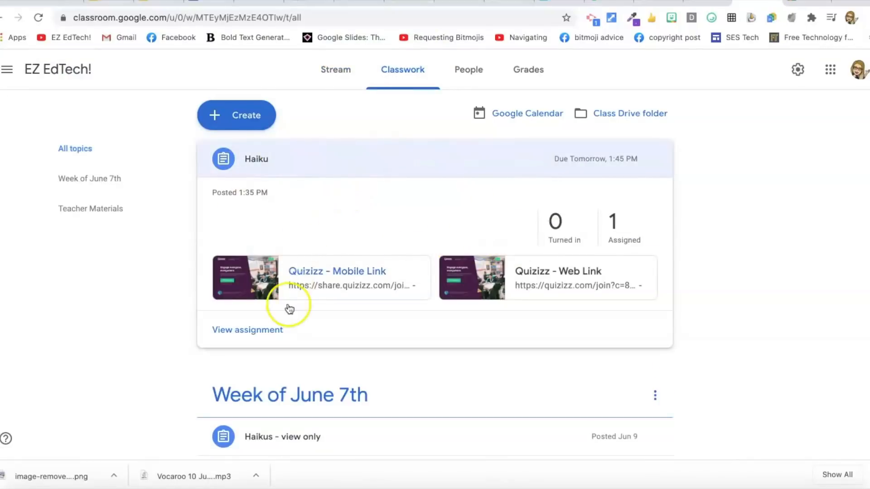
{"action": "left_click", "coordinate": [656, 162]}
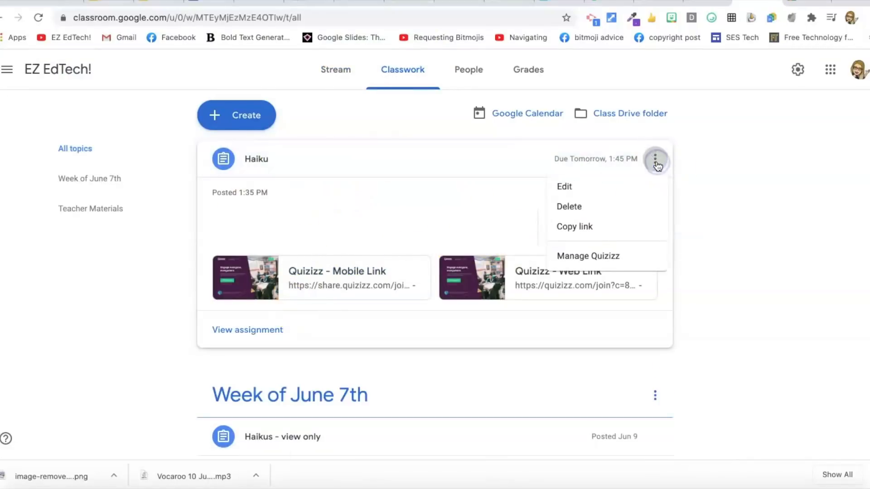
{"action": "left_click", "coordinate": [620, 227]}
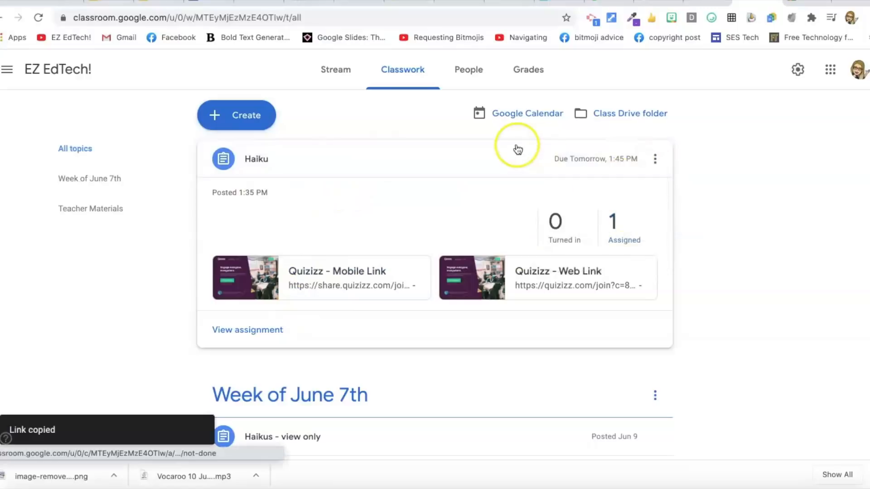
Step: Link the Quizizz logo on the Evaluate slide of the haiku presentation to the copied Classroom assignment address
{"action": "left_click", "coordinate": [160, 1]}
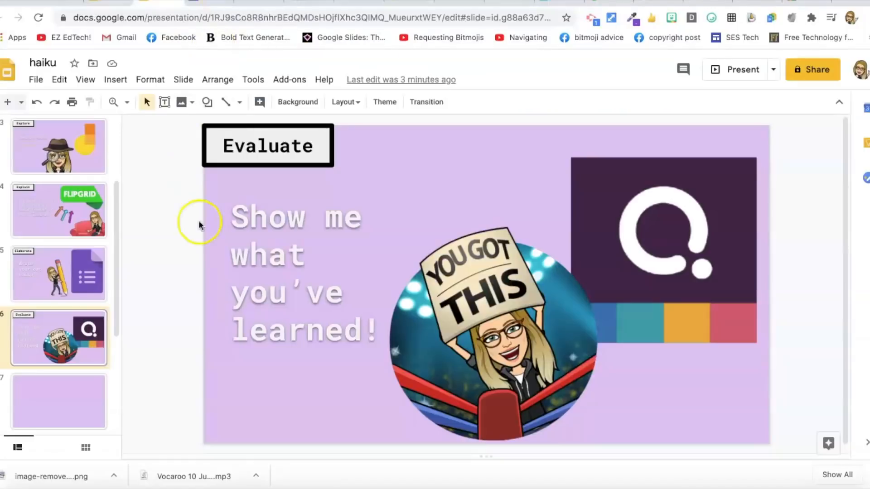
{"action": "left_click", "coordinate": [652, 215]}
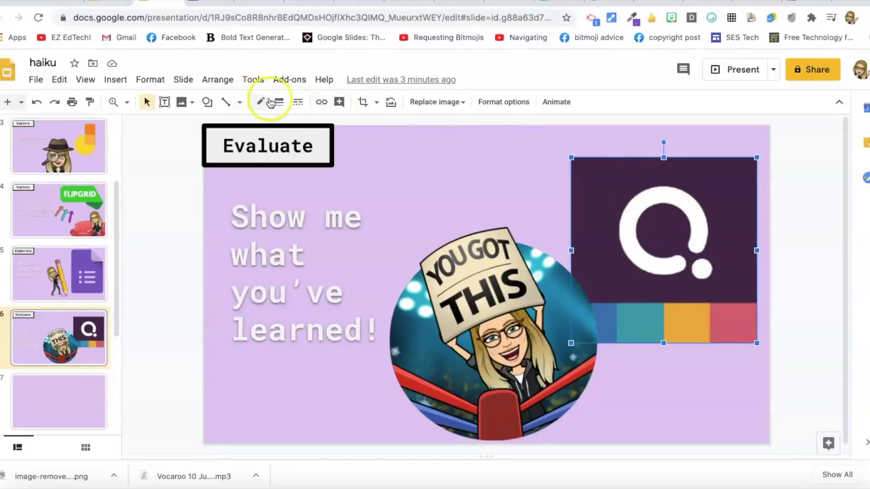
{"action": "left_click", "coordinate": [322, 101]}
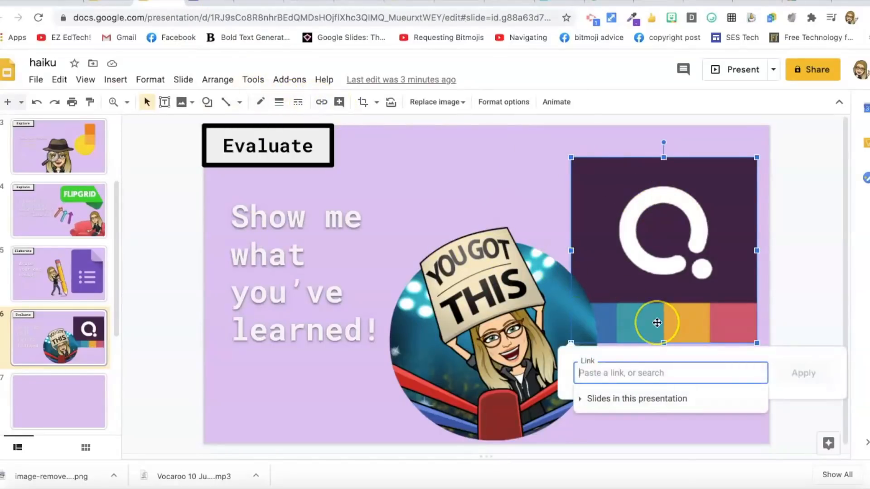
{"action": "key", "text": "super+v"}
{"action": "left_click", "coordinate": [801, 373]}
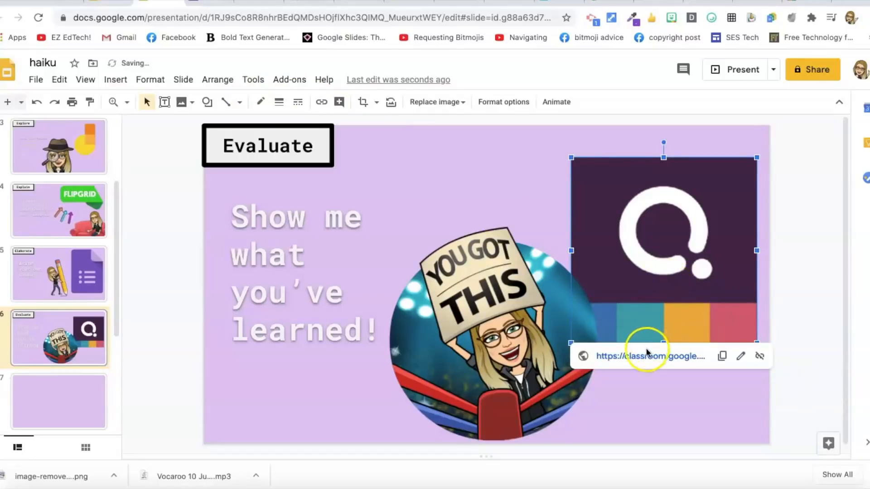
Step: Test the Quizizz logo's link and the assignment's Quizizz web link, and return to the haiku presentation
{"action": "left_click", "coordinate": [646, 356]}
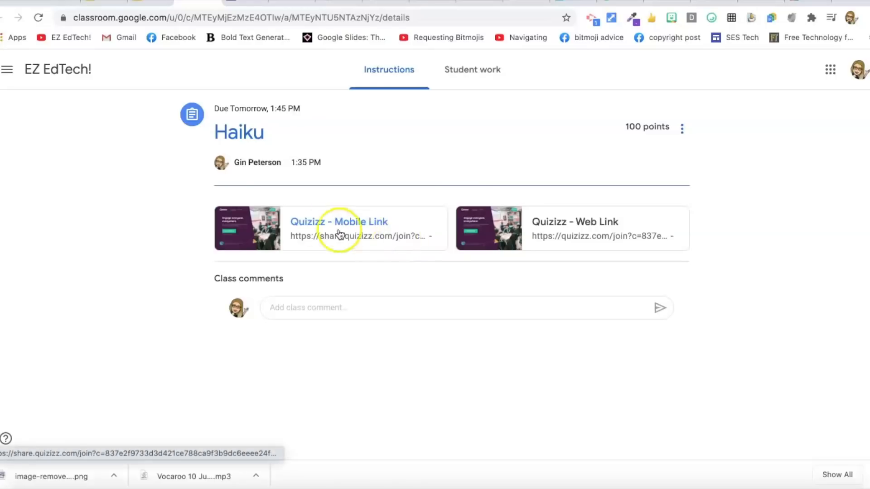
{"action": "left_click", "coordinate": [577, 233]}
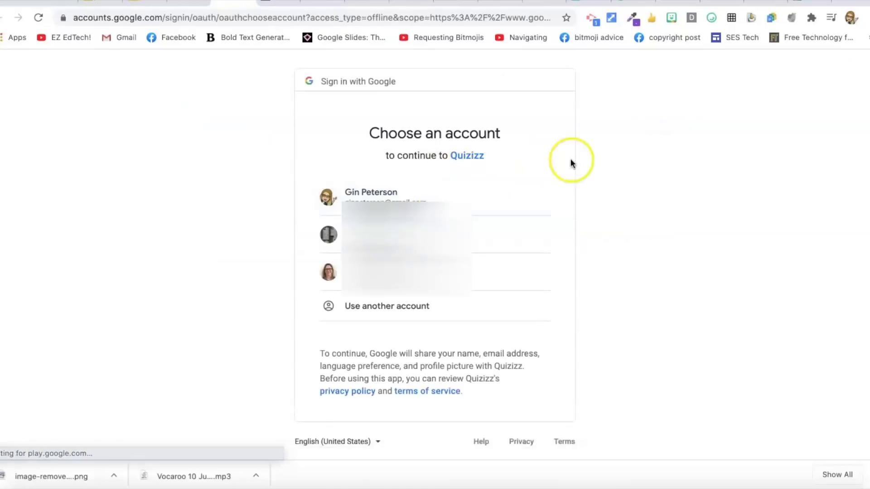
{"action": "left_click", "coordinate": [247, 1]}
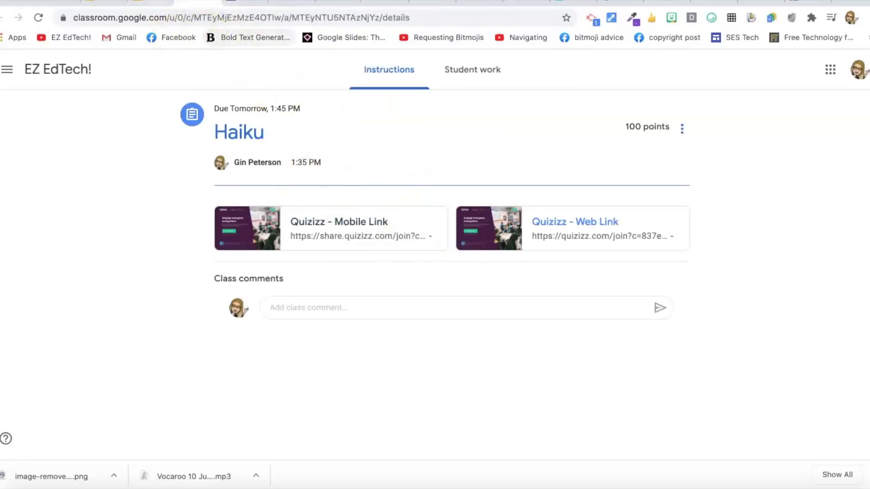
{"action": "left_click", "coordinate": [152, 4]}
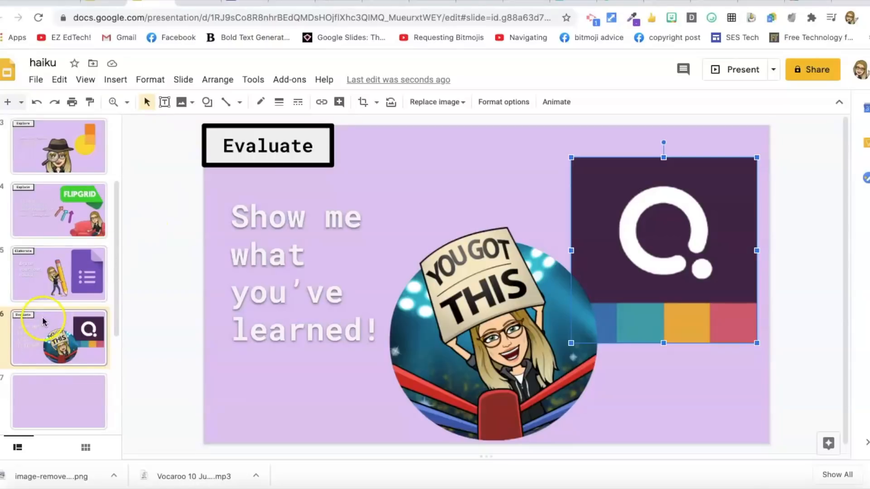
Step: Add the word art "CHOICE BOARD" to blank slide 7 and place it along the slide's upper edge
{"action": "scroll", "coordinate": [45, 320], "scroll_direction": "down", "scroll_amount": 5}
{"action": "scroll", "coordinate": [44, 321], "scroll_direction": "up", "scroll_amount": 4}
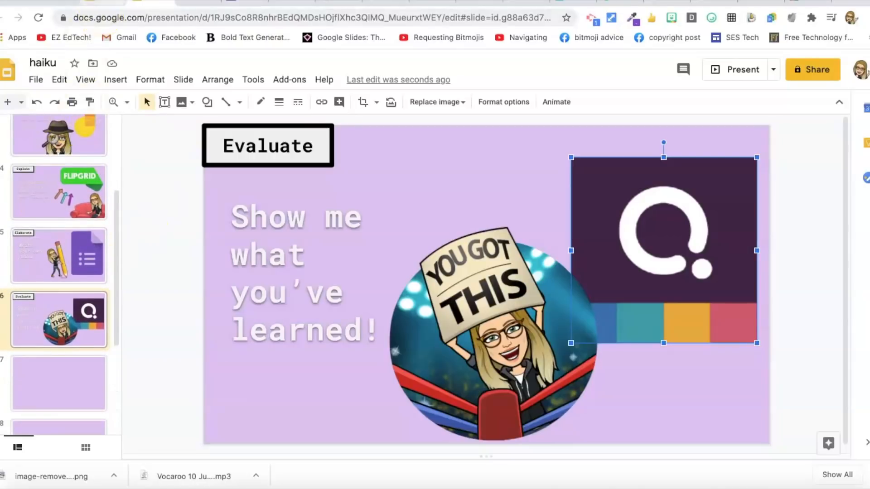
{"action": "left_click", "coordinate": [64, 377]}
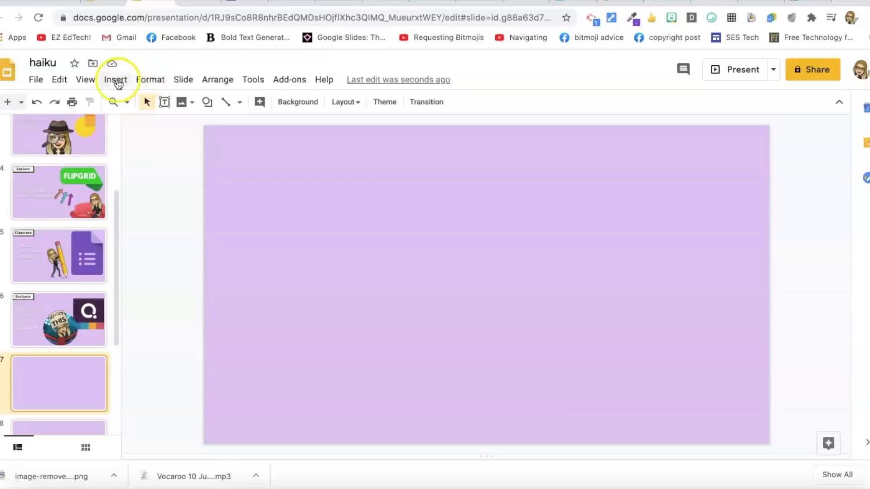
{"action": "left_click", "coordinate": [115, 80]}
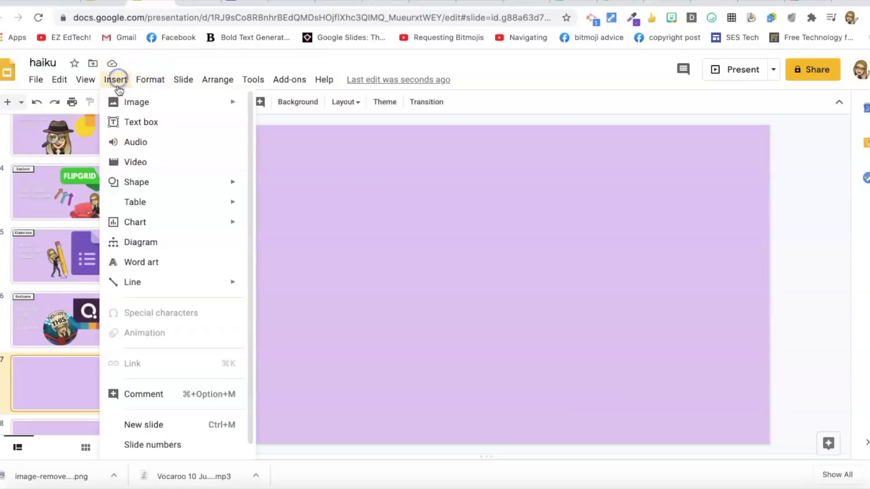
{"action": "left_click", "coordinate": [135, 263]}
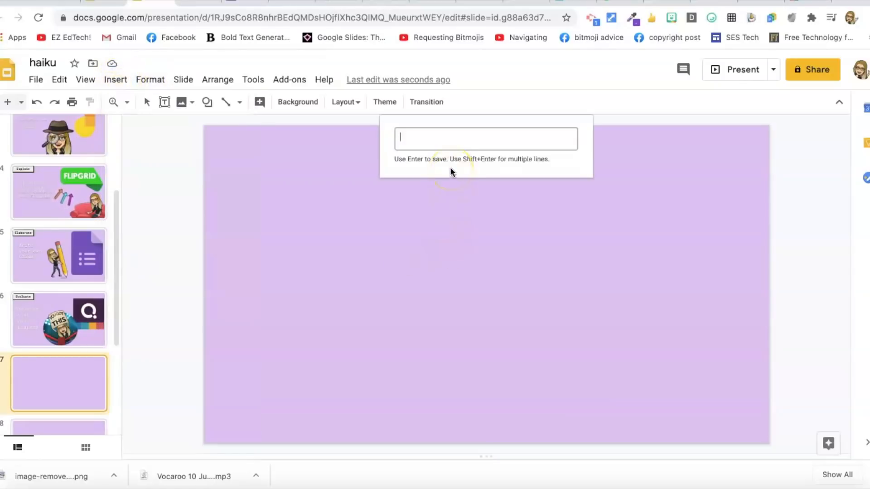
{"action": "type", "text": "CHOICE BOARD"}
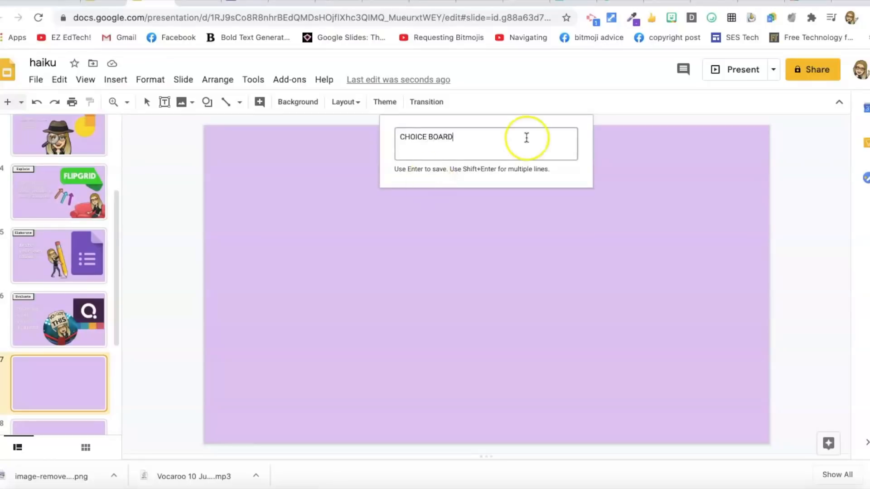
{"action": "key", "text": "Return"}
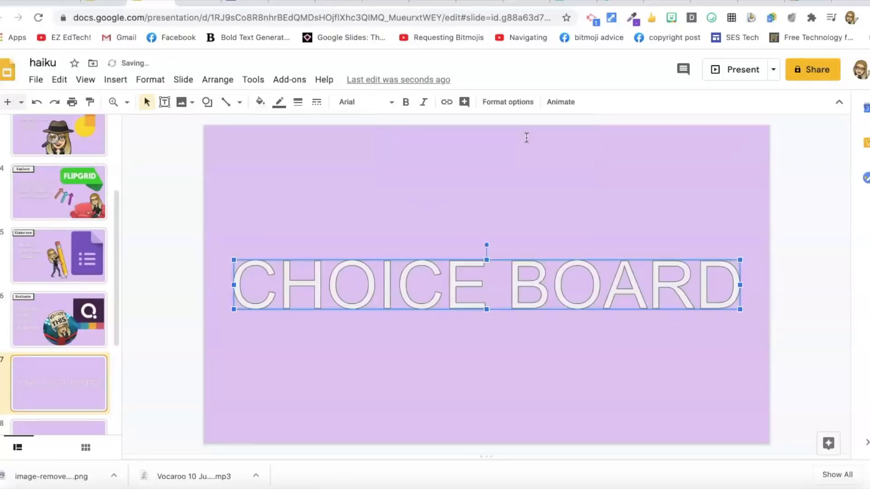
{"action": "left_click_drag", "start_coordinate": [486, 263], "coordinate": [489, 148]}
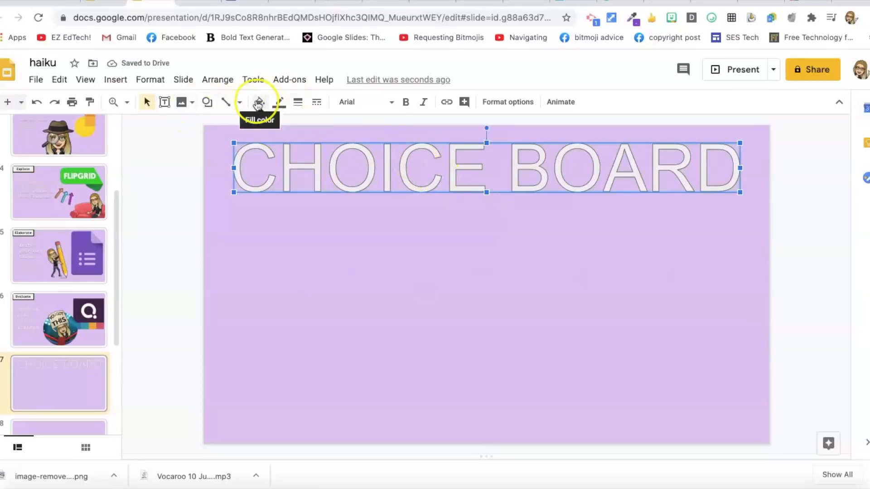
Step: Fill the CHOICE BOARD word art with the custom pale cyan color #b3fafaff
{"action": "left_click", "coordinate": [258, 102]}
{"action": "left_click", "coordinate": [334, 184]}
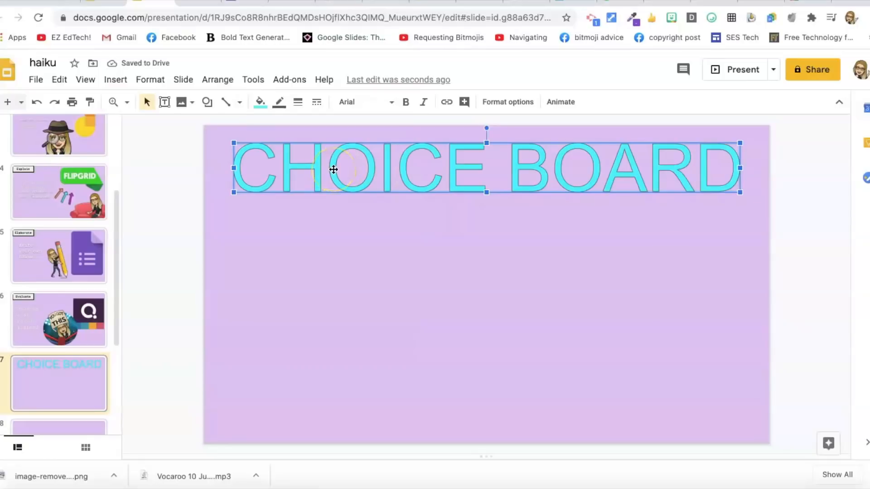
{"action": "left_click", "coordinate": [260, 102]}
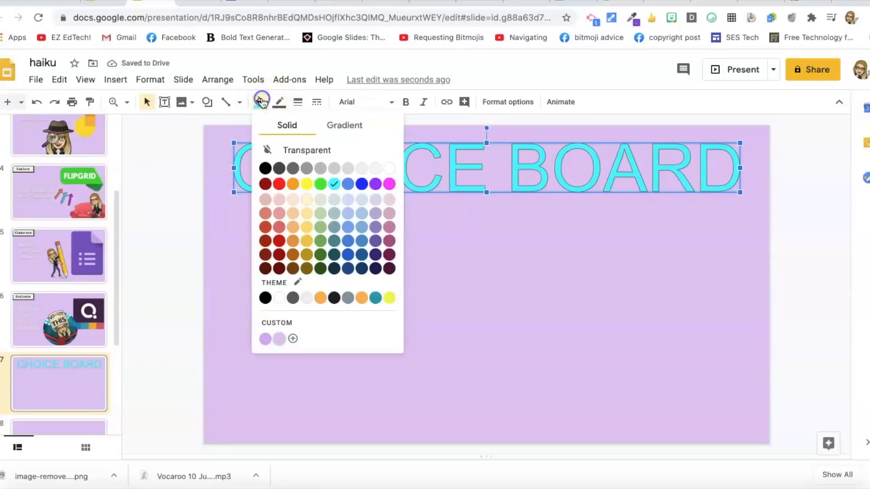
{"action": "left_click", "coordinate": [268, 323]}
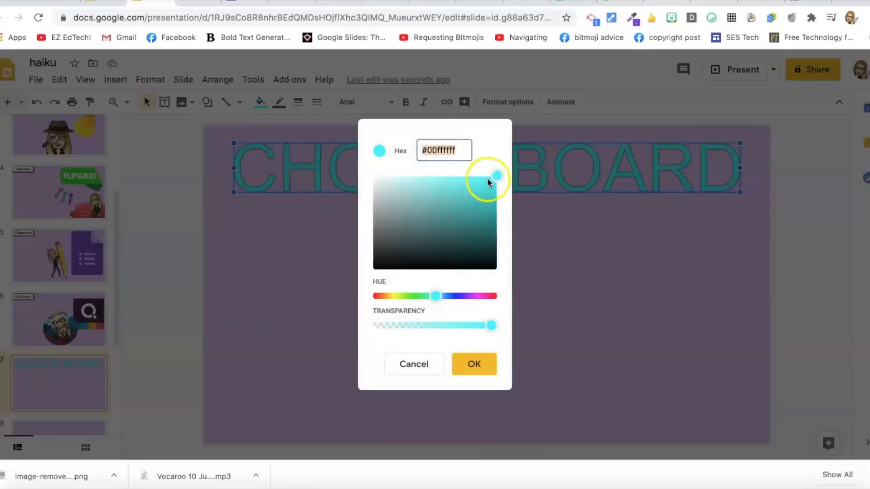
{"action": "left_click_drag", "start_coordinate": [493, 175], "coordinate": [412, 180]}
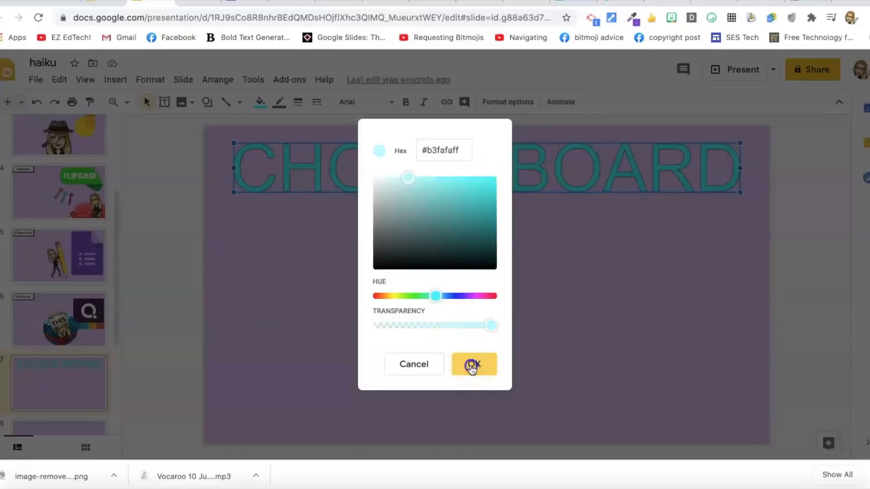
{"action": "left_click", "coordinate": [471, 364]}
{"action": "left_click", "coordinate": [437, 297]}
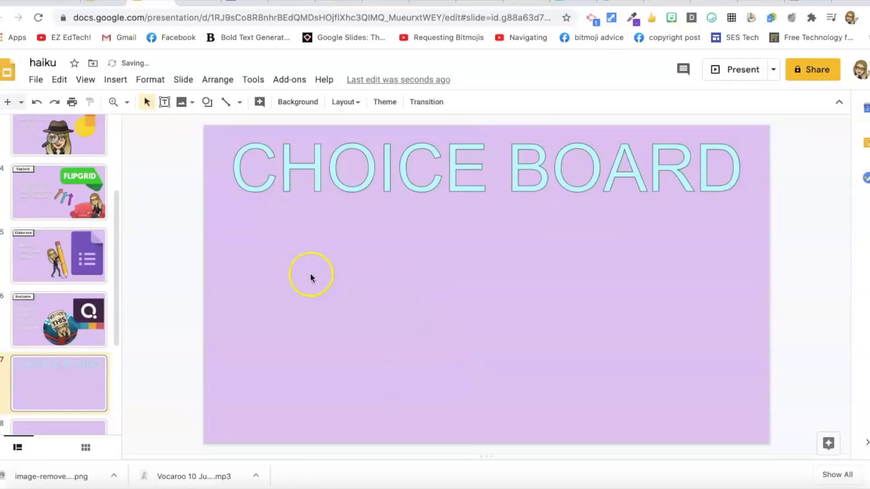
Step: Search the web for "transparent white board" images and insert the framed whiteboard with classroom desks on the choice board slide
{"action": "left_click", "coordinate": [117, 82]}
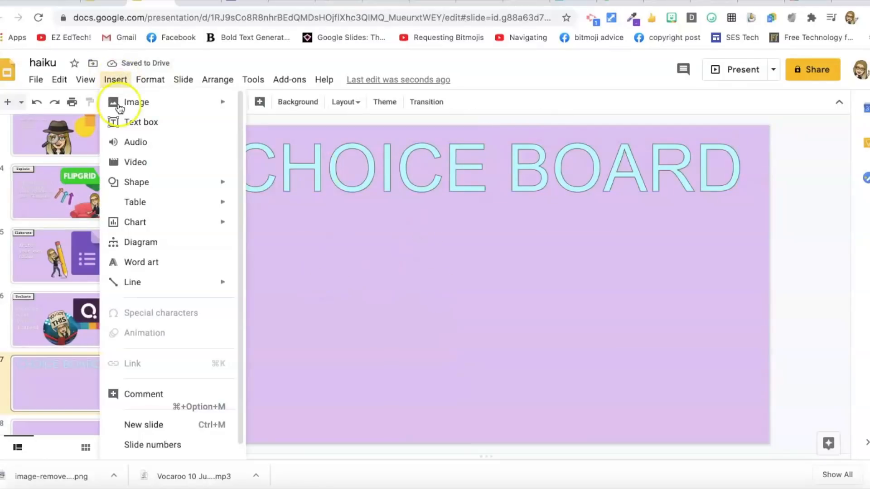
{"action": "left_click", "coordinate": [119, 107]}
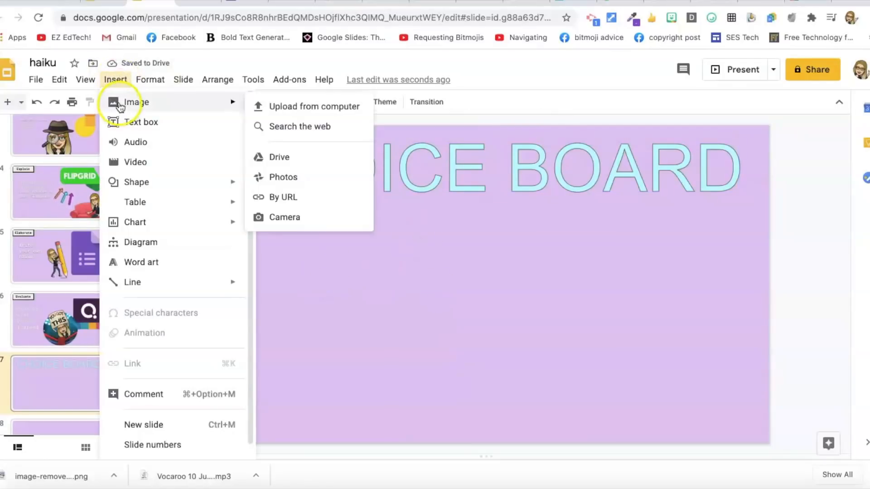
{"action": "left_click", "coordinate": [290, 123]}
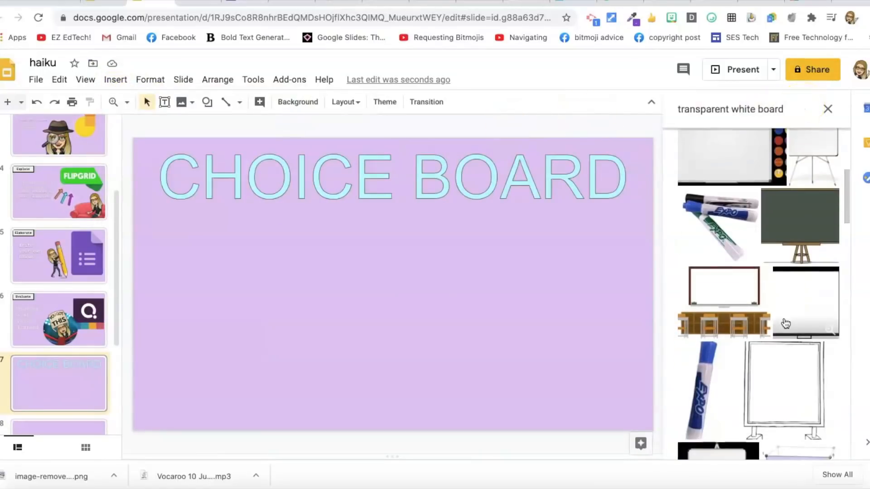
{"action": "scroll", "coordinate": [747, 295], "scroll_direction": "down", "scroll_amount": 2}
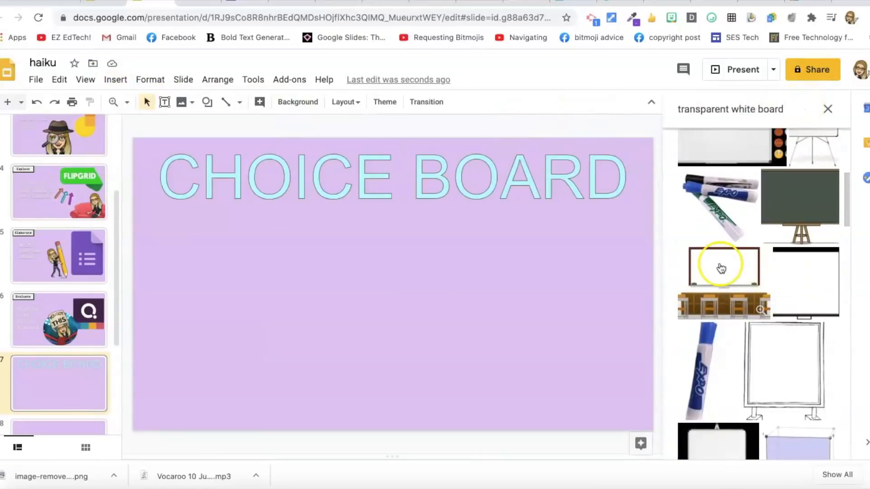
{"action": "left_click_drag", "start_coordinate": [719, 266], "coordinate": [394, 308]}
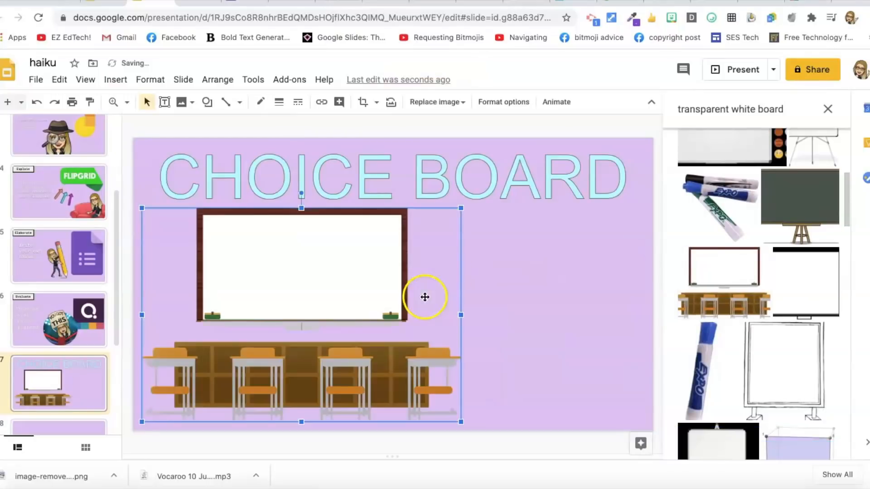
Step: Crop the desks and part of the empty left margin off the whiteboard image, and center it below the CHOICE BOARD title
{"action": "double_click", "coordinate": [427, 266]}
{"action": "left_click_drag", "start_coordinate": [300, 420], "coordinate": [299, 332]}
{"action": "left_click", "coordinate": [525, 351]}
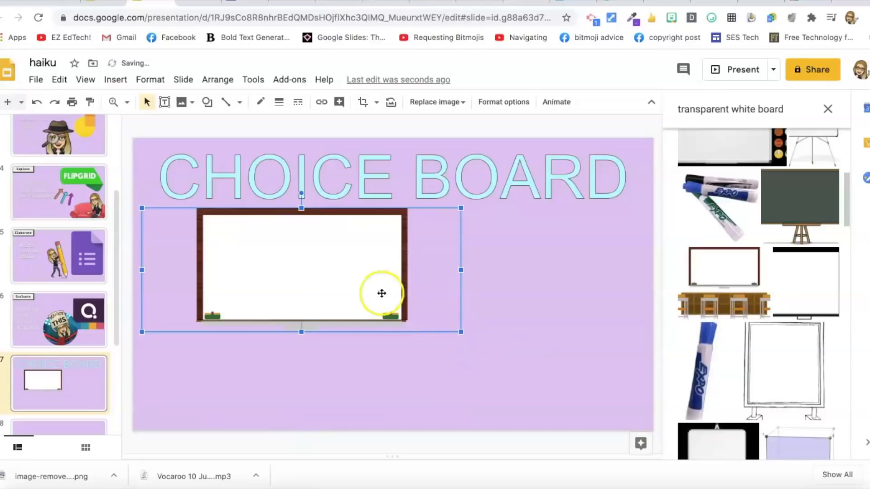
{"action": "left_click_drag", "start_coordinate": [340, 280], "coordinate": [432, 313]}
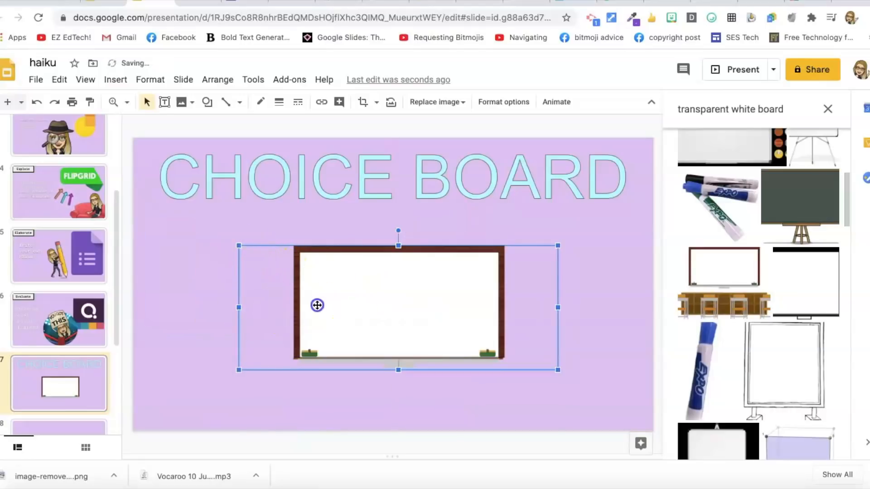
{"action": "double_click", "coordinate": [316, 304]}
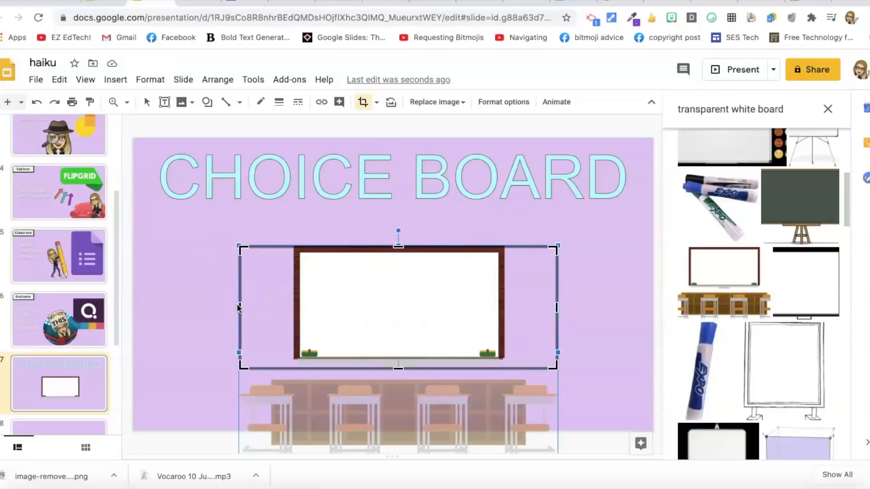
{"action": "left_click_drag", "start_coordinate": [246, 304], "coordinate": [275, 306]}
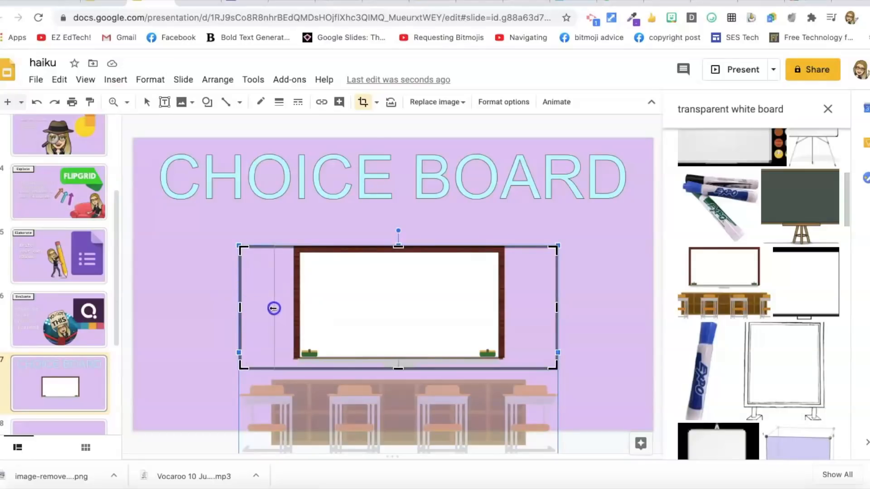
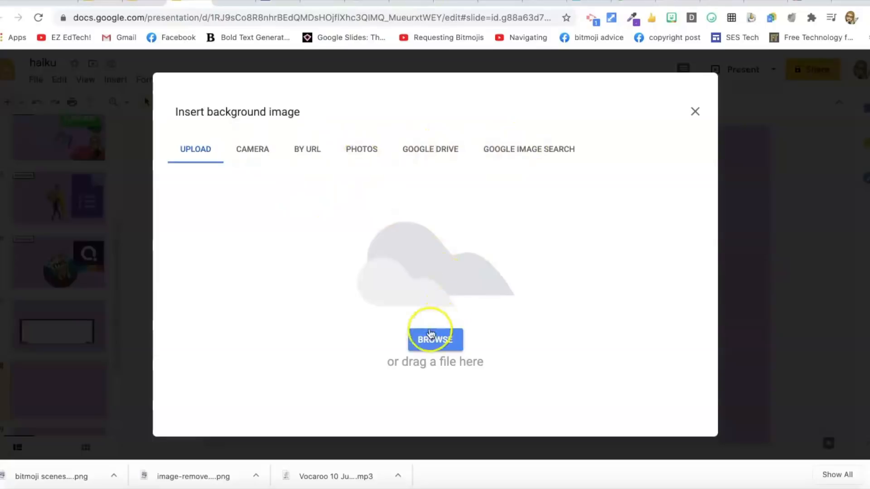
Step: Set slide 8's background to the image "bitmoji scenes (2).png" from the Downloads folder
{"action": "left_click", "coordinate": [428, 343]}
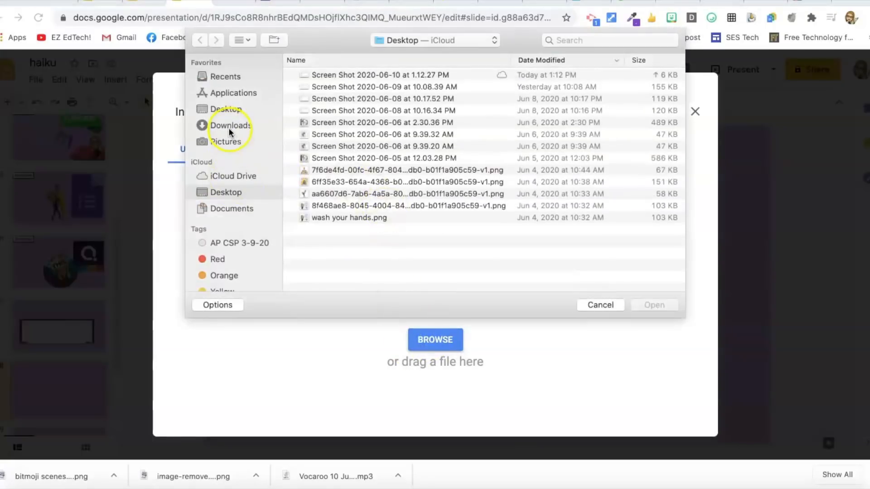
{"action": "left_click", "coordinate": [229, 130]}
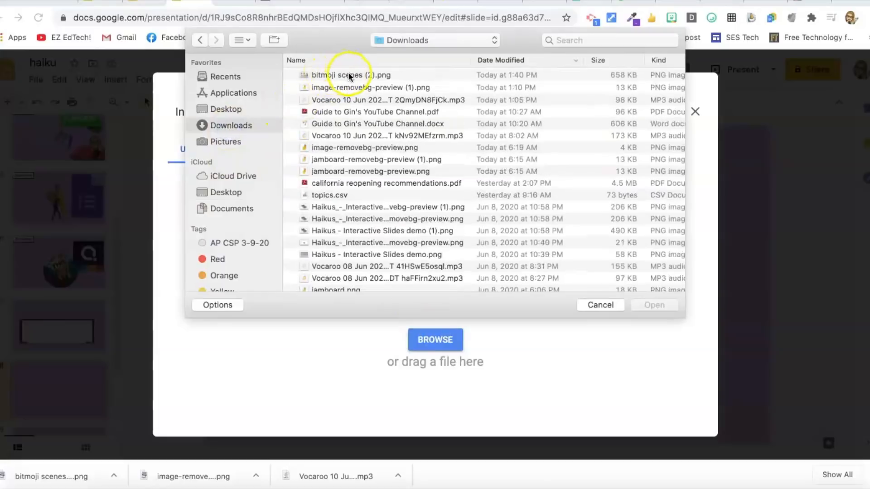
{"action": "double_click", "coordinate": [349, 75]}
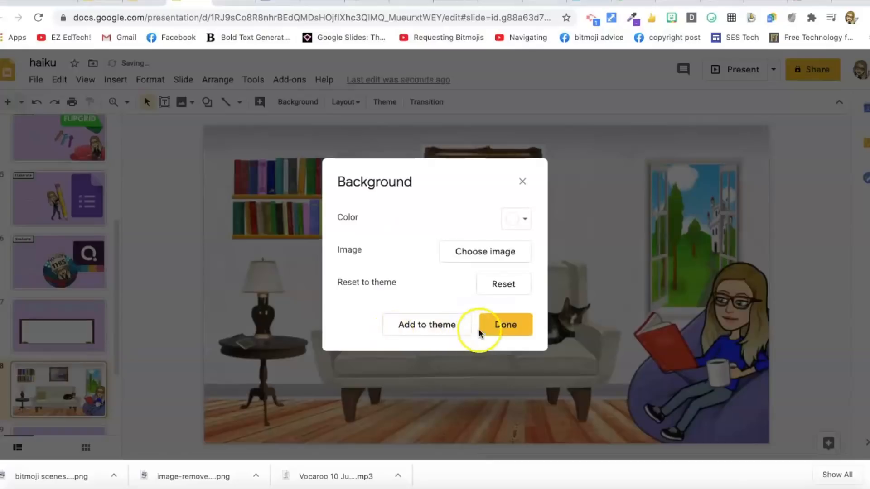
{"action": "left_click", "coordinate": [487, 327]}
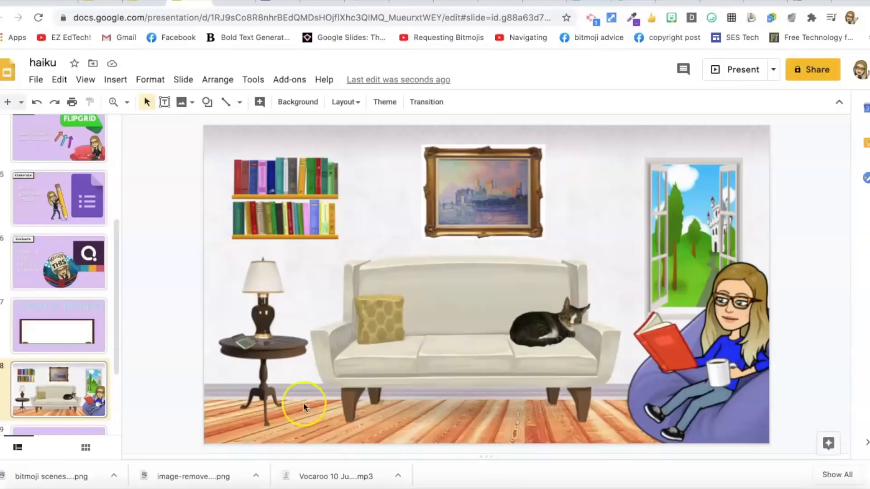
Step: Draw a small rectangle shape over the item lying on the side table beneath the lamp
{"action": "left_click", "coordinate": [109, 82]}
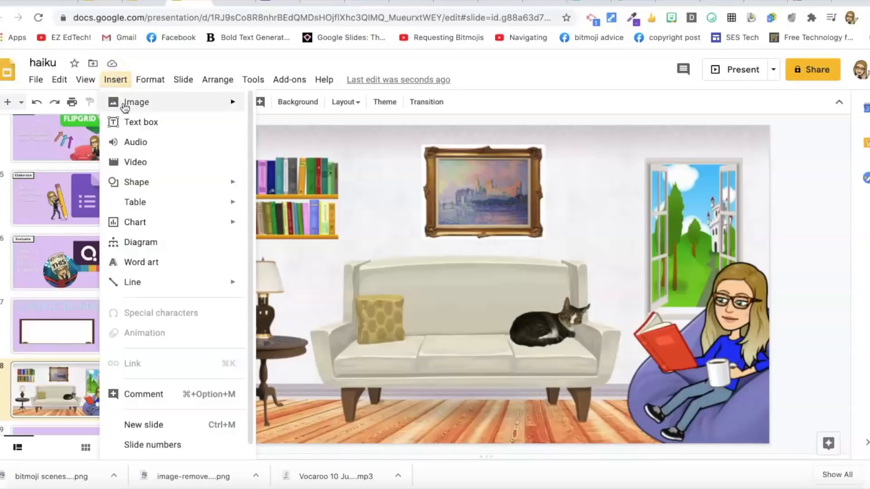
{"action": "mouse_move", "coordinate": [139, 186]}
{"action": "mouse_move", "coordinate": [265, 187]}
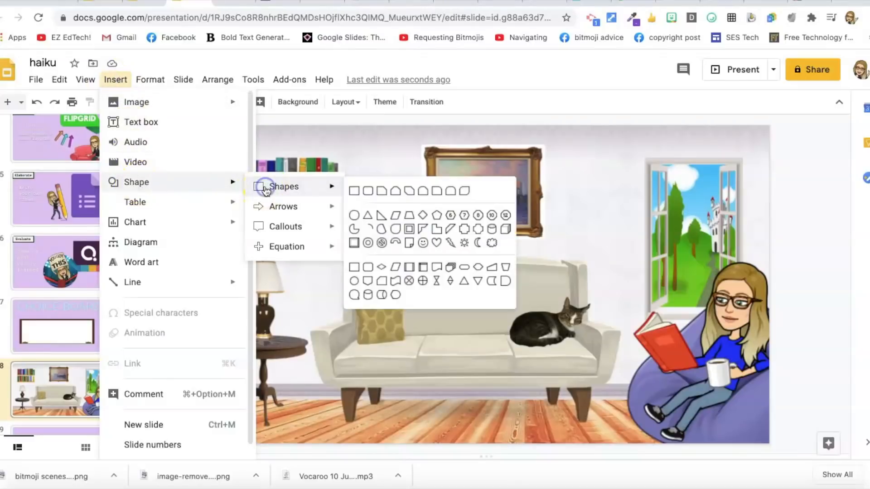
{"action": "left_click", "coordinate": [353, 191]}
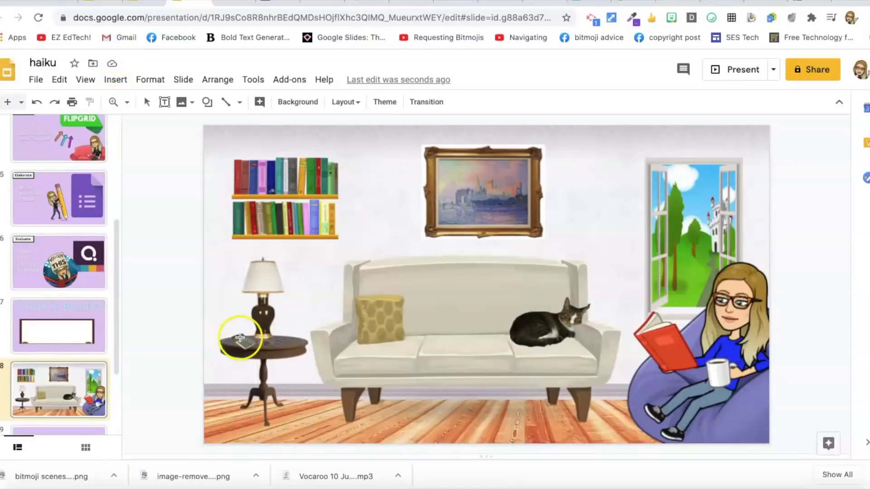
{"action": "mouse_move", "coordinate": [233, 335]}
{"action": "left_mouse_down"}
{"action": "mouse_move", "coordinate": [259, 349]}
{"action": "mouse_move", "coordinate": [242, 341]}
{"action": "left_mouse_up"}
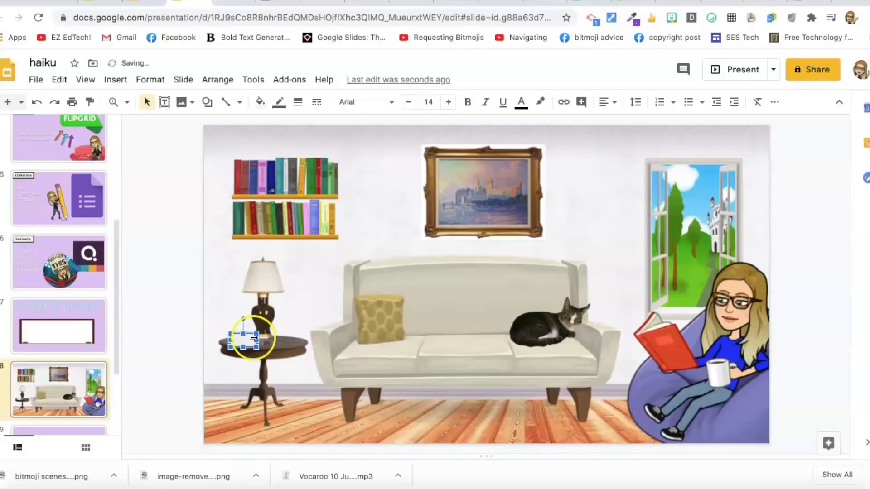
Step: Make the rectangle's fill and border transparent, and reselect the invisible shape on the side table
{"action": "left_click", "coordinate": [260, 102]}
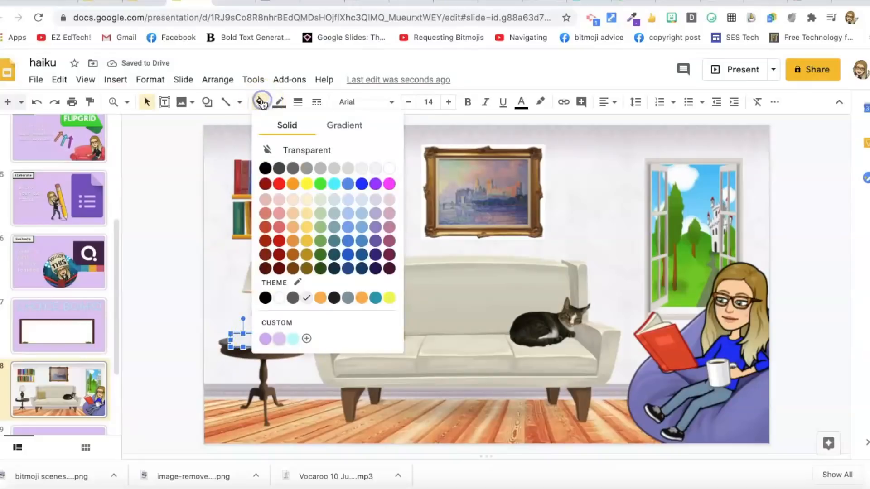
{"action": "left_click", "coordinate": [301, 148]}
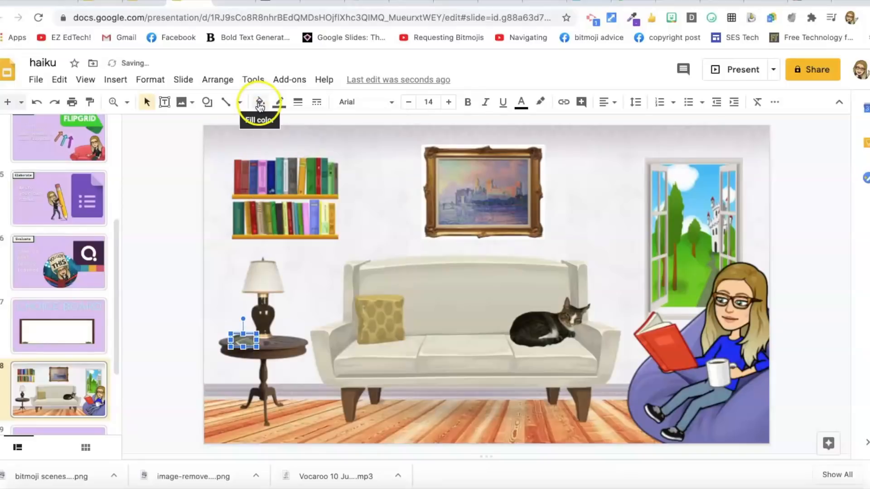
{"action": "left_click", "coordinate": [279, 102]}
{"action": "left_click", "coordinate": [292, 125]}
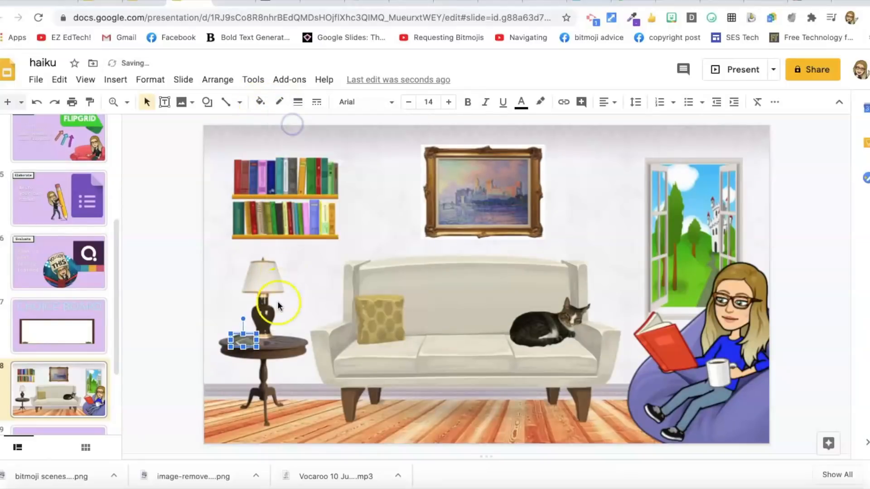
{"action": "left_click", "coordinate": [278, 344]}
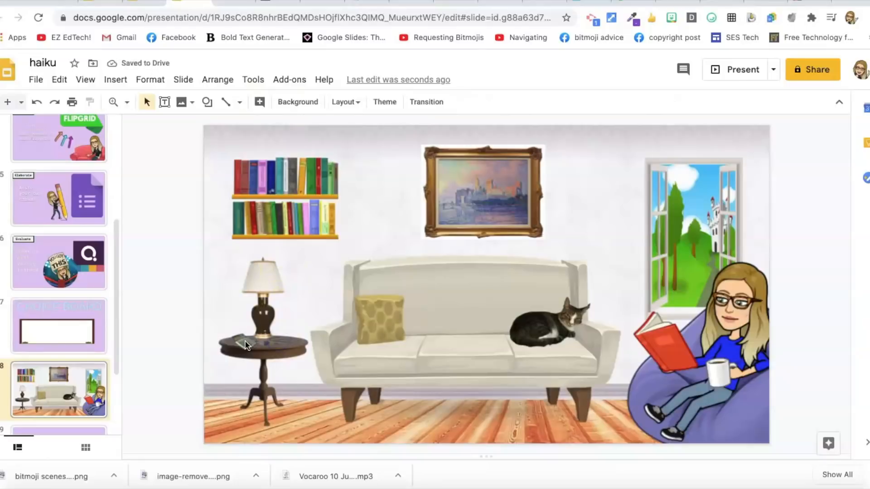
{"action": "left_click", "coordinate": [245, 344]}
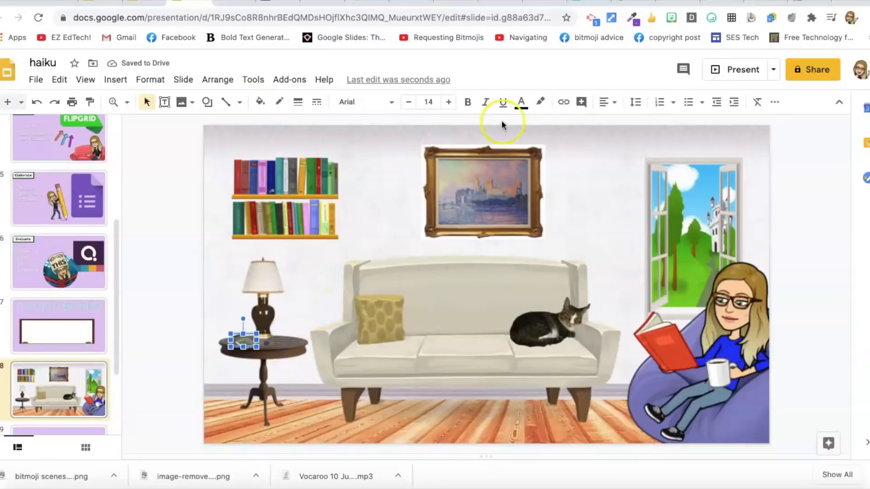
{"action": "left_click", "coordinate": [563, 103]}
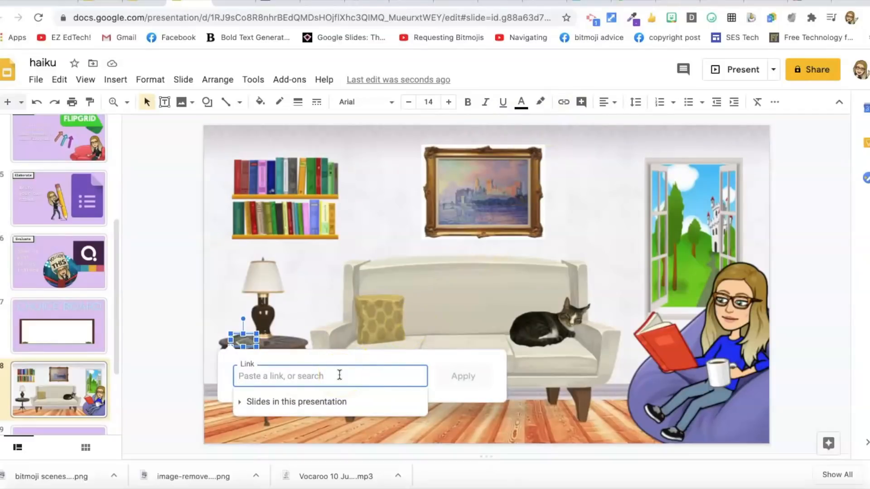
{"action": "type", "text": "coolmath"}
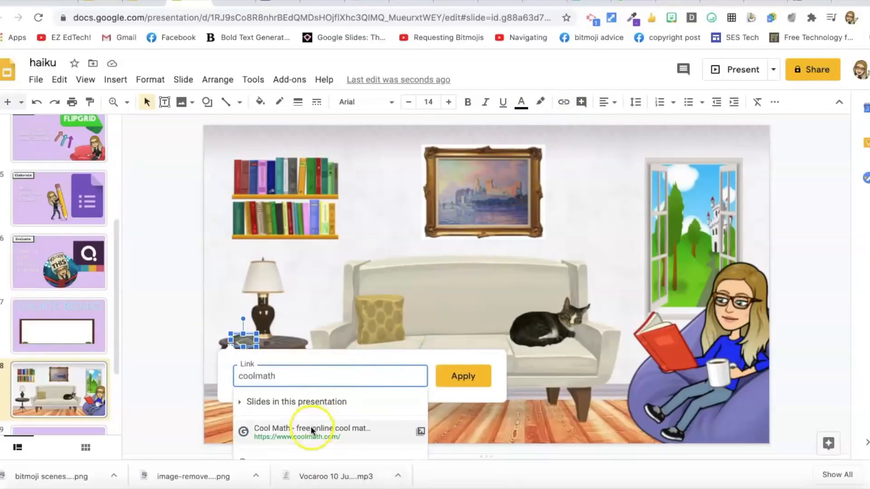
{"action": "left_click", "coordinate": [311, 429]}
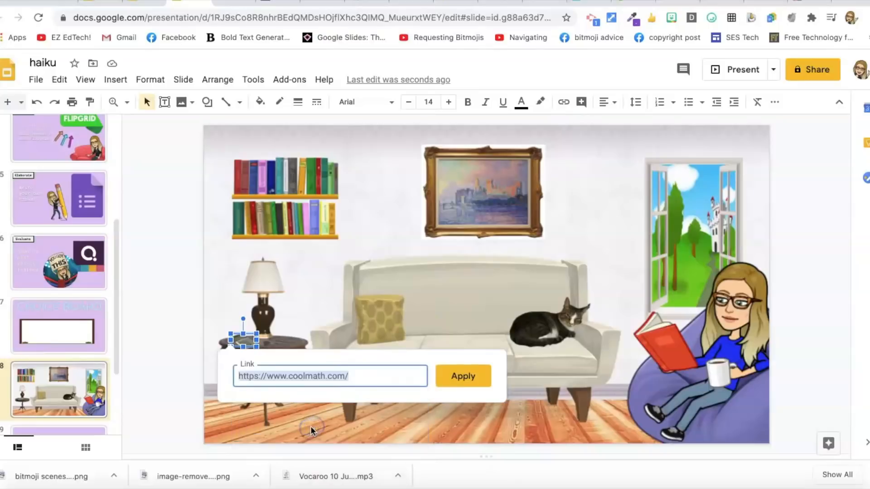
{"action": "left_click", "coordinate": [463, 378]}
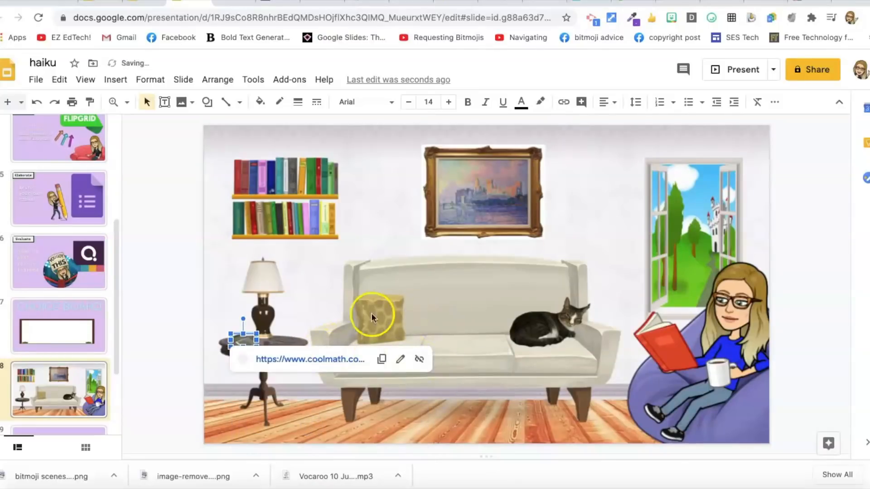
{"action": "left_click", "coordinate": [357, 314]}
{"action": "left_click", "coordinate": [241, 337]}
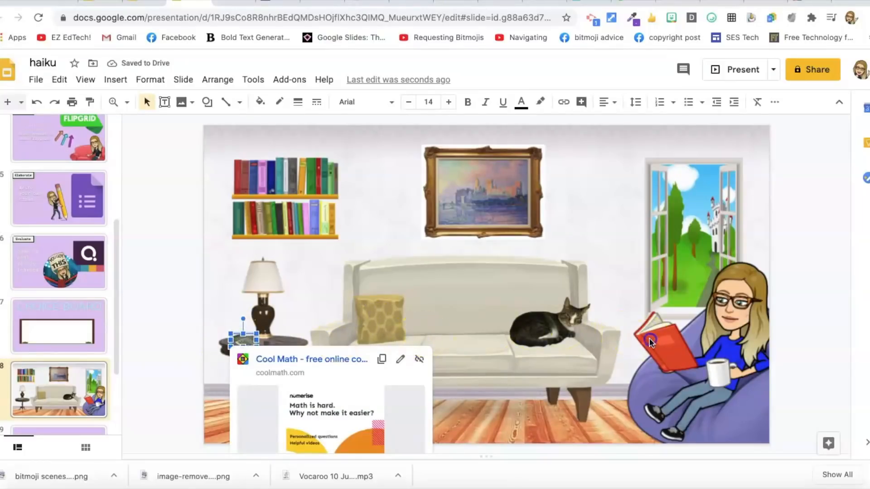
{"action": "left_click", "coordinate": [472, 254]}
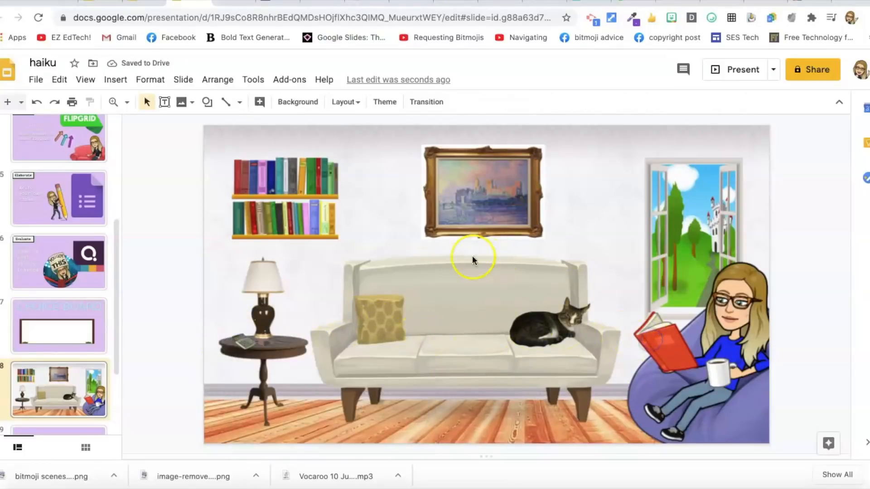
Step: Draw a rectangle shape over the red book the Bitmoji is reading
{"action": "left_click", "coordinate": [116, 82]}
{"action": "mouse_move", "coordinate": [138, 183]}
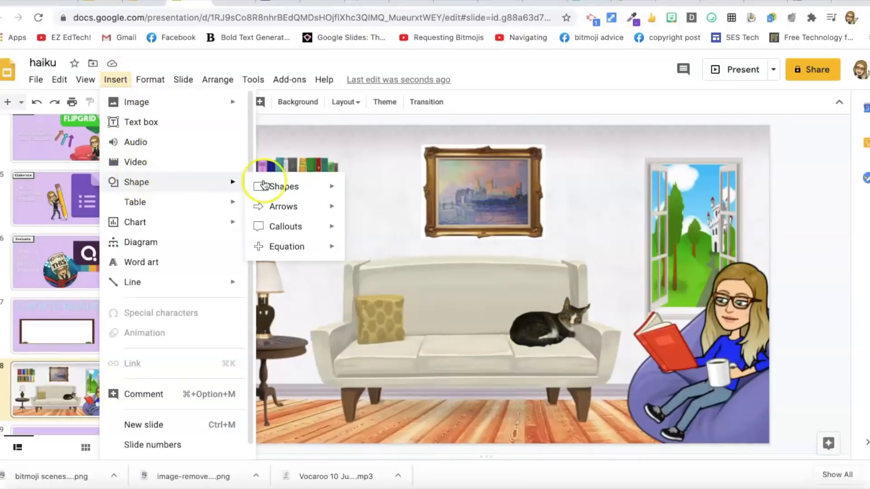
{"action": "mouse_move", "coordinate": [269, 185]}
{"action": "left_click", "coordinate": [351, 186]}
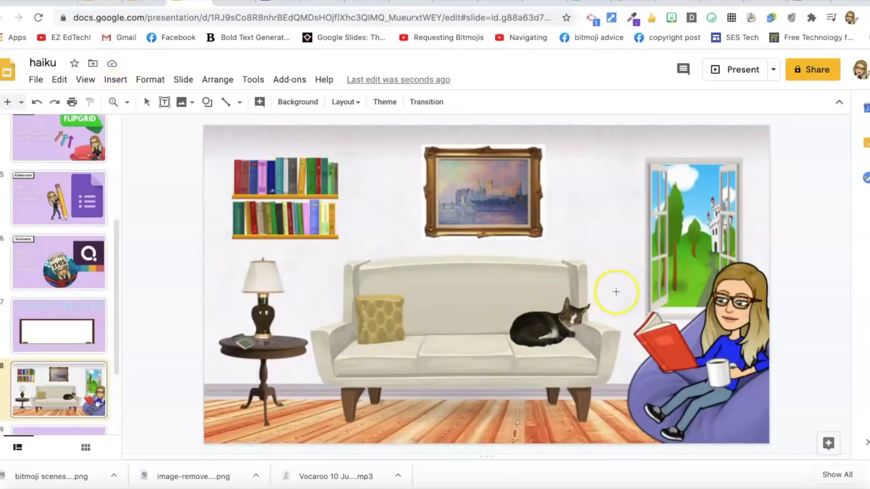
{"action": "left_click_drag", "start_coordinate": [638, 331], "coordinate": [696, 367]}
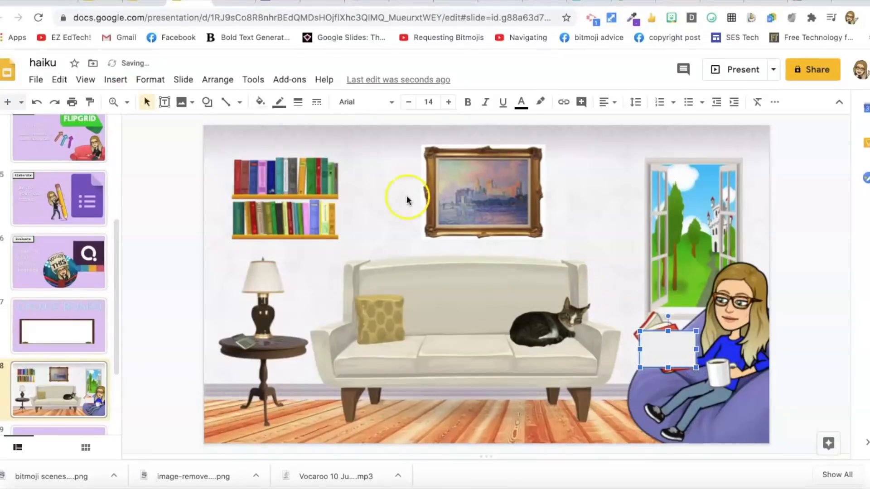
Step: Make the fill and border of the rectangle over the red book transparent
{"action": "left_click", "coordinate": [262, 101]}
{"action": "left_click", "coordinate": [297, 150]}
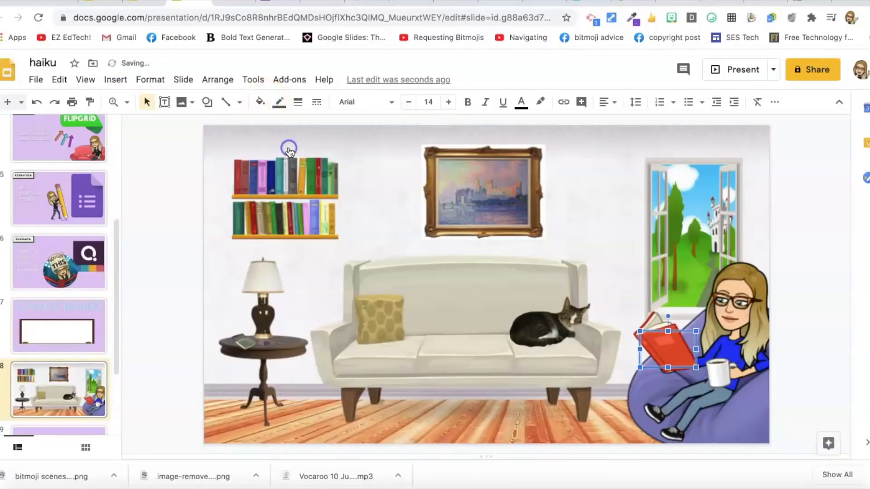
{"action": "left_click", "coordinate": [279, 102]}
{"action": "left_click", "coordinate": [301, 126]}
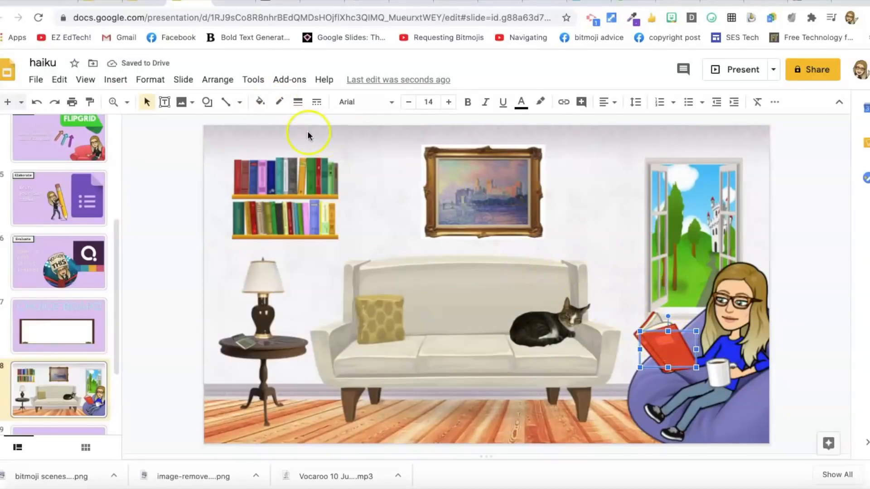
{"action": "left_click", "coordinate": [562, 102]}
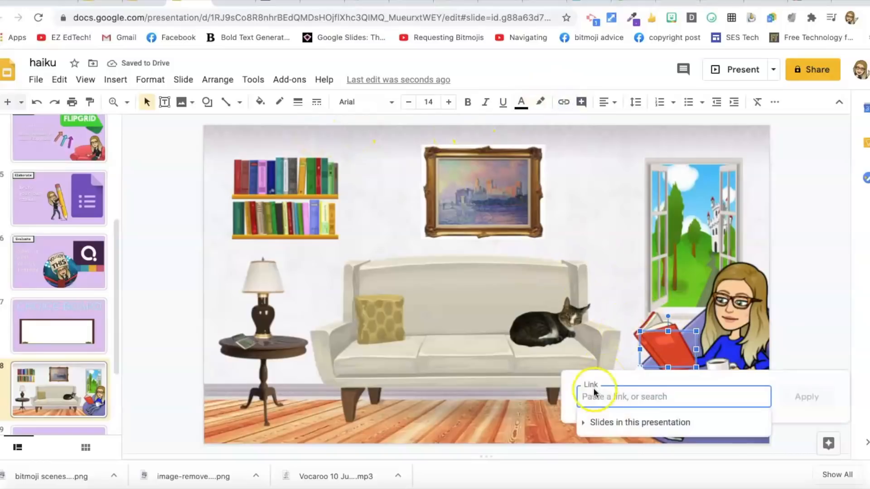
{"action": "type", "text": "razz"}
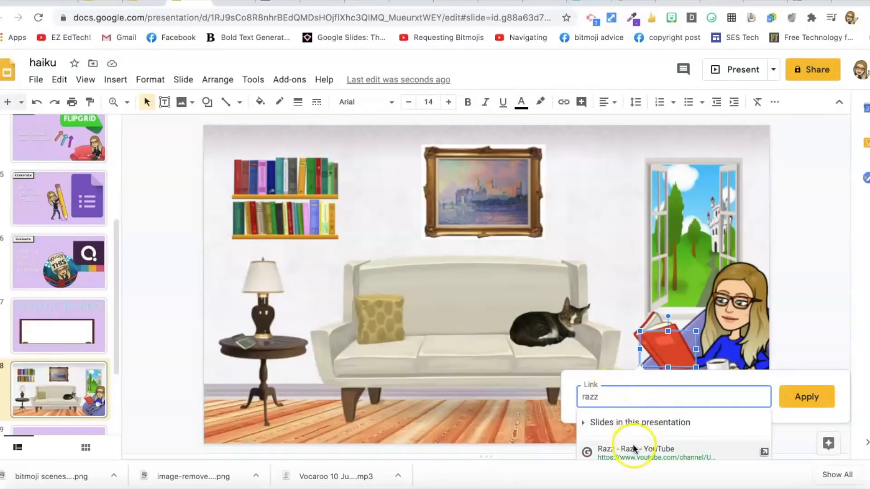
{"action": "type", "text": "ki"}
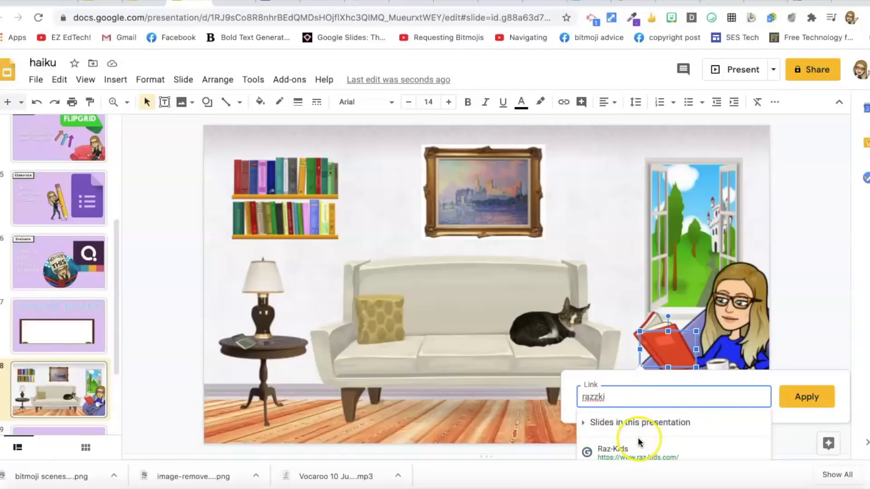
{"action": "left_click", "coordinate": [636, 447]}
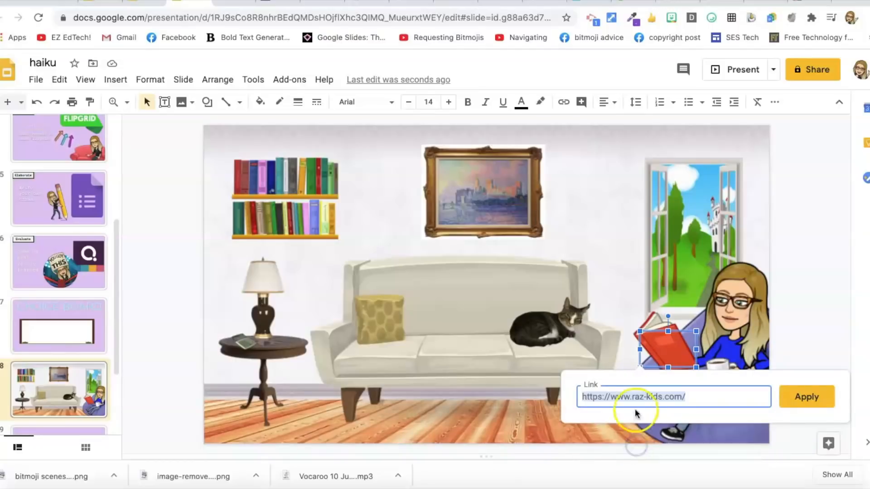
{"action": "left_click", "coordinate": [808, 397]}
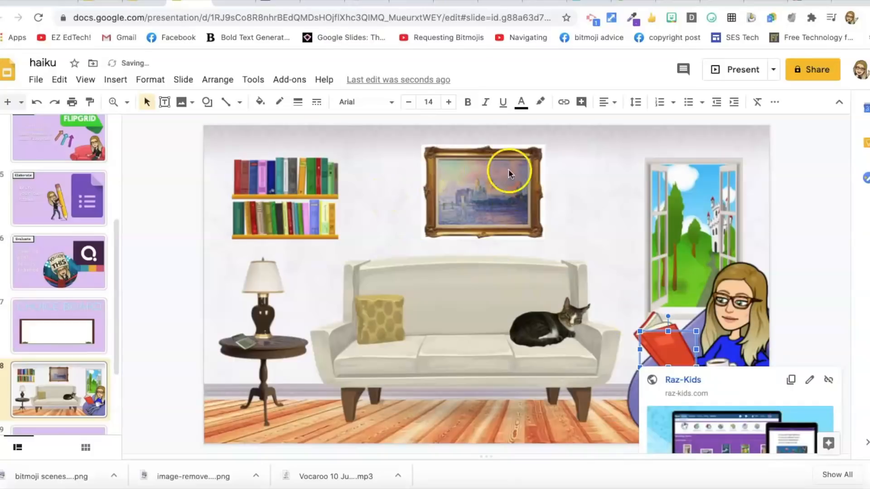
{"action": "left_click", "coordinate": [550, 377]}
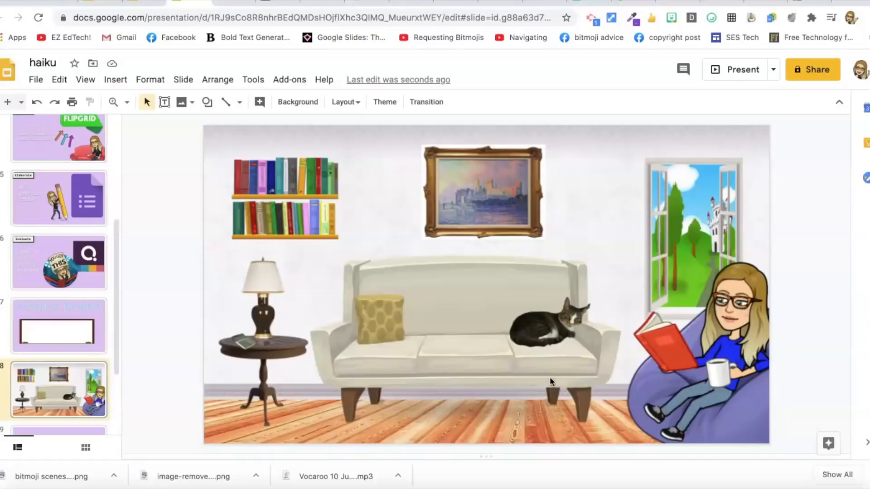
Step: Delete the two blank purple slides after the Bitmoji room slide
{"action": "scroll", "coordinate": [67, 353], "scroll_direction": "down", "scroll_amount": 3}
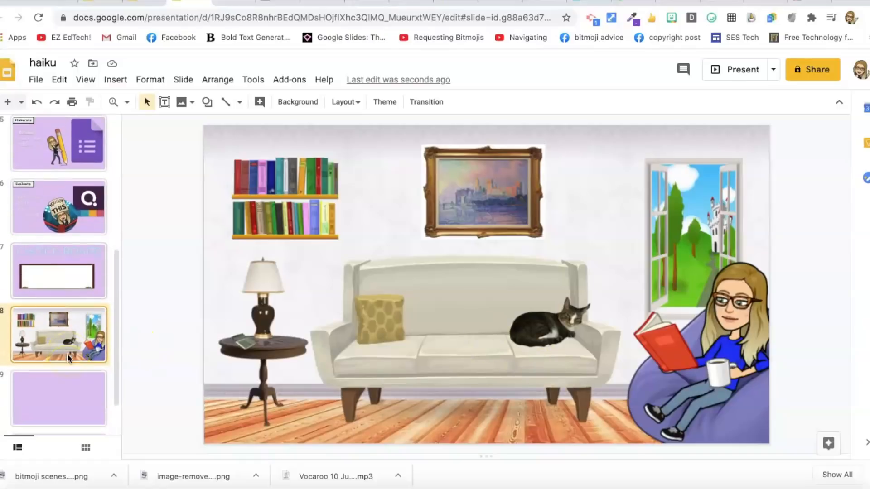
{"action": "left_click", "coordinate": [101, 347]}
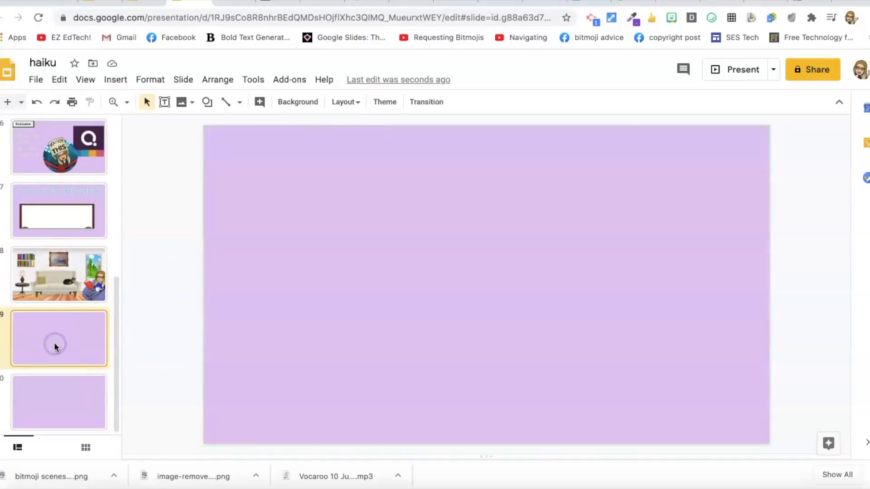
{"action": "key", "text": "Delete"}
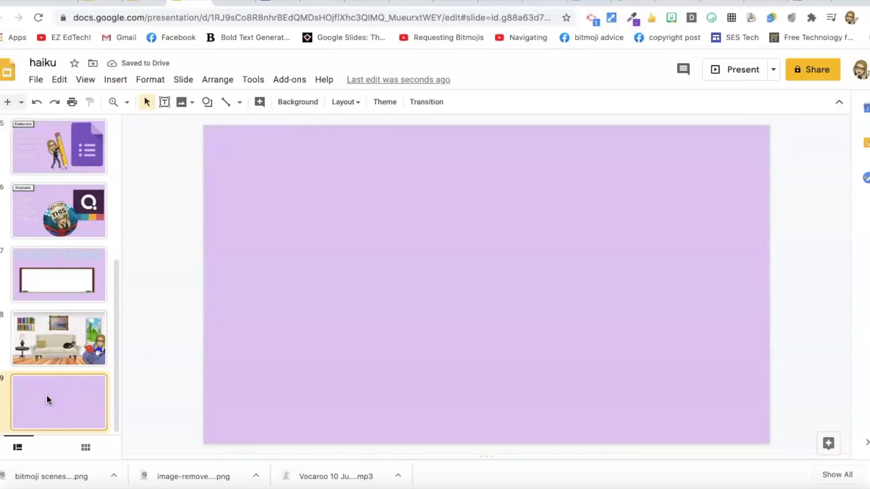
{"action": "key", "text": "Delete"}
{"action": "scroll", "coordinate": [36, 215], "scroll_direction": "up", "scroll_amount": 5}
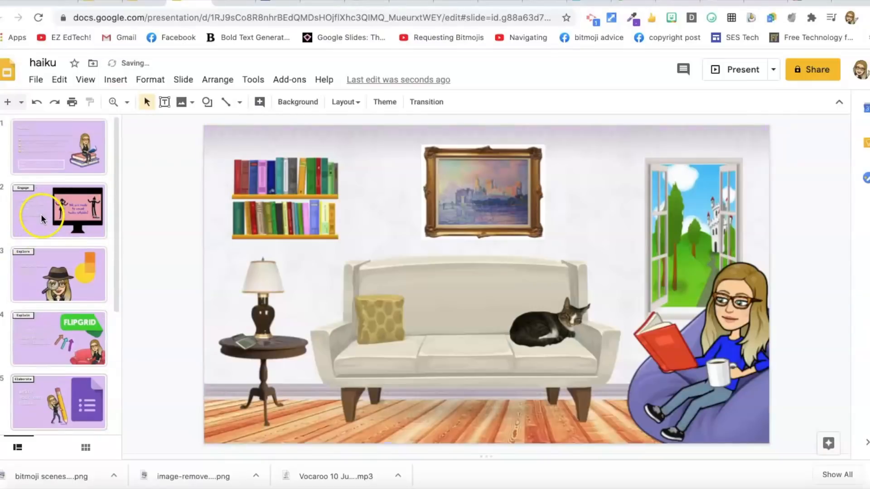
Step: Publish the presentation to the web as a link with the default 3-second auto-advance, and confirm publishing
{"action": "left_click", "coordinate": [36, 80]}
{"action": "mouse_move", "coordinate": [58, 286]}
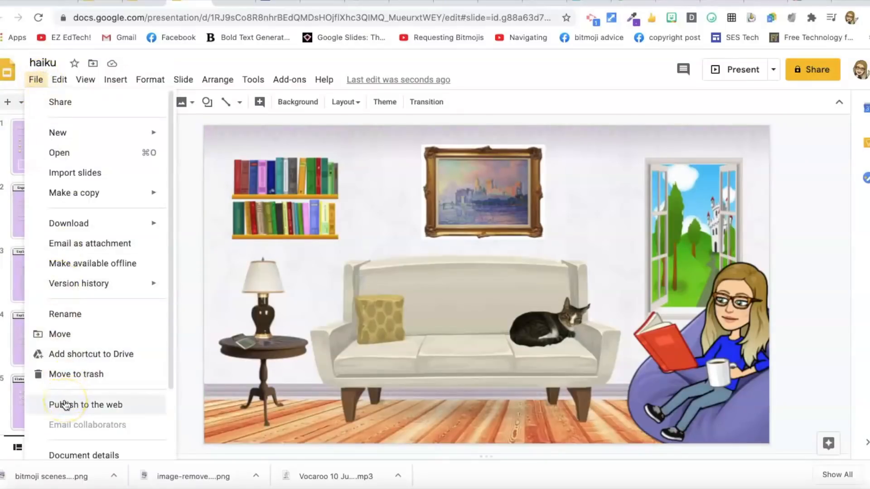
{"action": "left_click", "coordinate": [65, 404]}
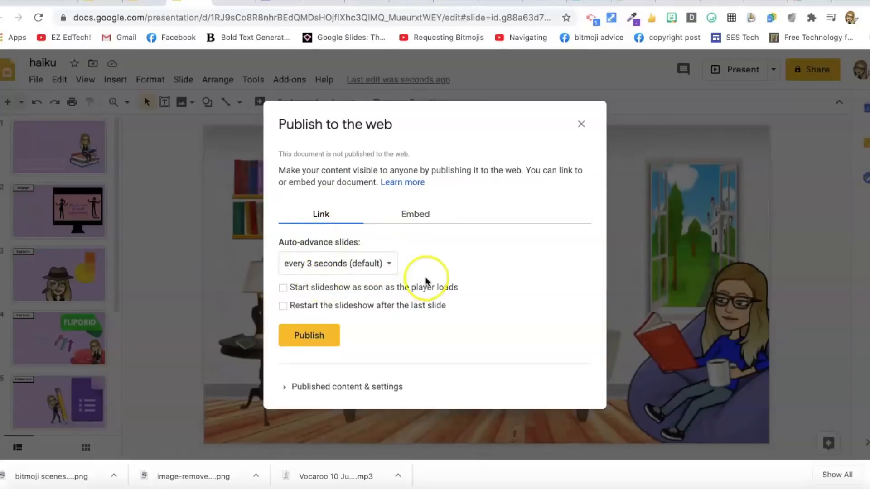
{"action": "left_click", "coordinate": [308, 336]}
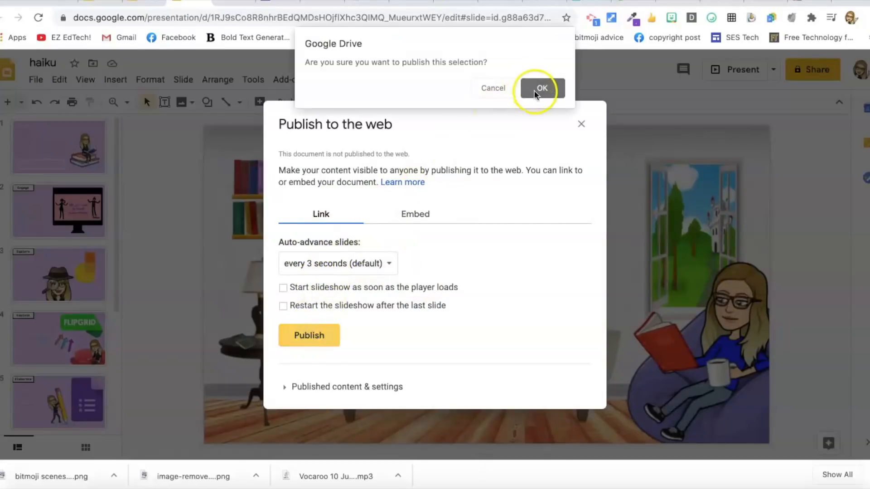
{"action": "left_click", "coordinate": [539, 89]}
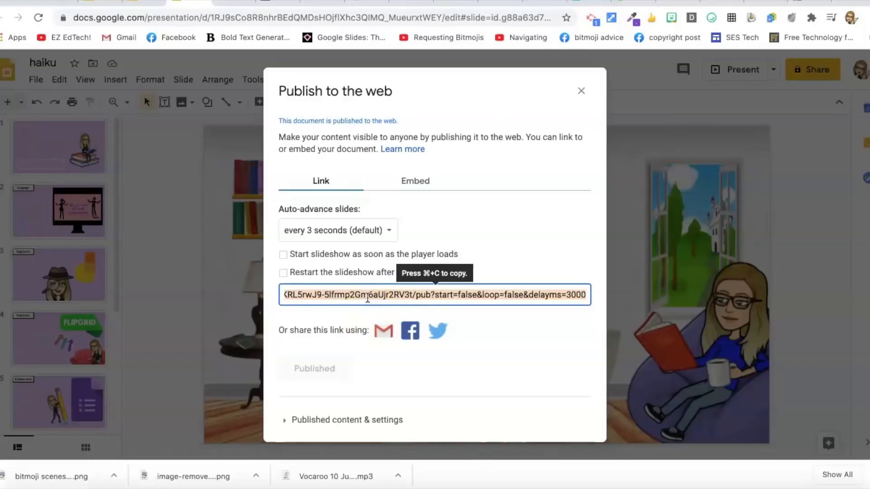
Step: Close the publishing settings, open a Guest browser window and load the published presentation link in it
{"action": "left_click", "coordinate": [850, 19]}
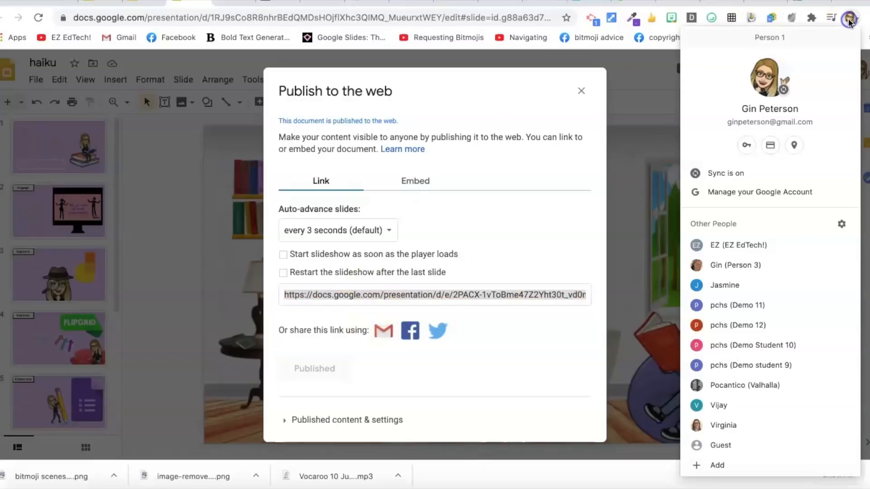
{"action": "left_click", "coordinate": [856, 17]}
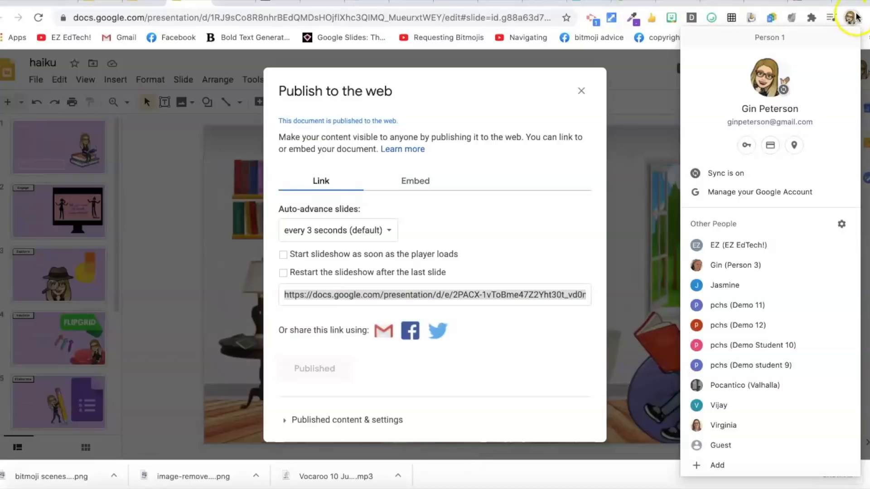
{"action": "left_click", "coordinate": [579, 96]}
{"action": "left_click", "coordinate": [855, 77]}
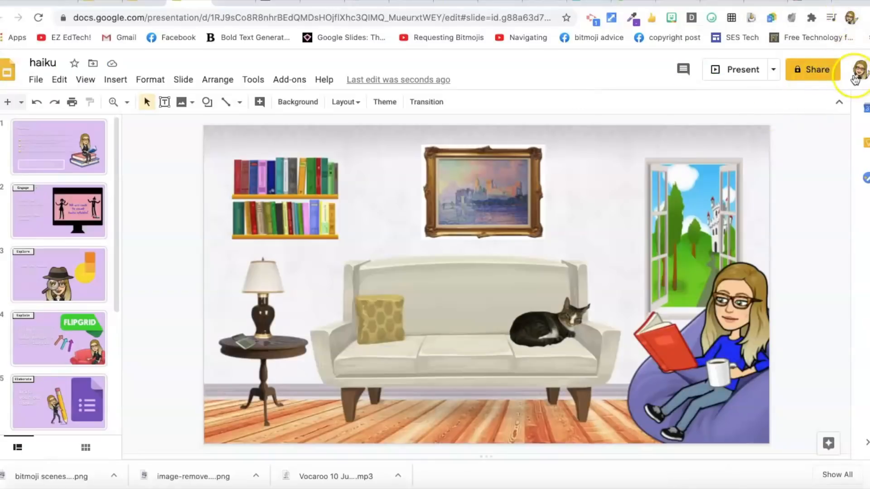
{"action": "left_click", "coordinate": [848, 21]}
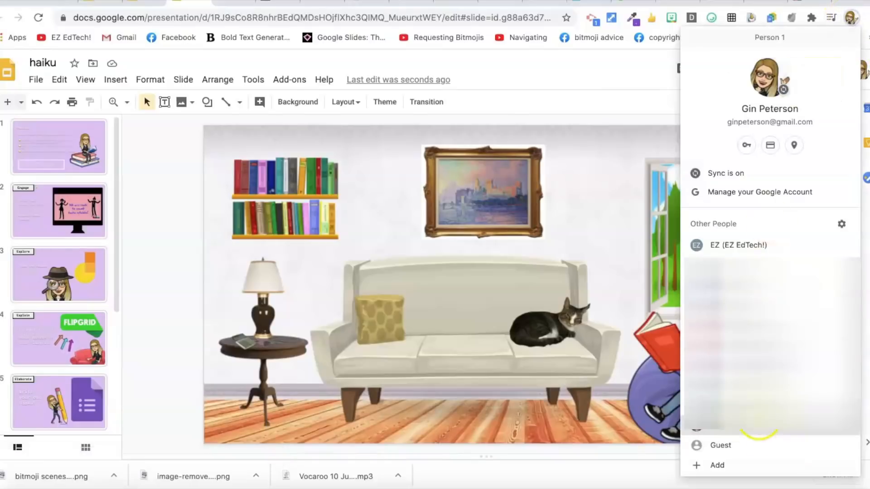
{"action": "left_click", "coordinate": [755, 437]}
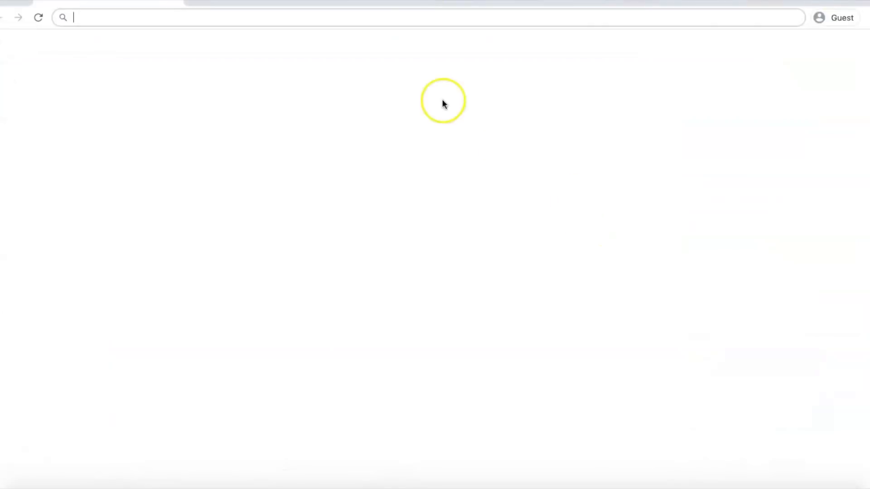
{"action": "type", "text": "https://docs.google.com/presentation/d/e/2PACX-1vToBme47Z2Yht30t_vd0mYc5EBWIECa1QwI1EX49IcYFgHfa-z7KRL5rwJ9-5lfrmp2Gm6aUjr2RV3t/pub?start=false&loop=false&delayms=3000"}
{"action": "key", "text": "Return"}
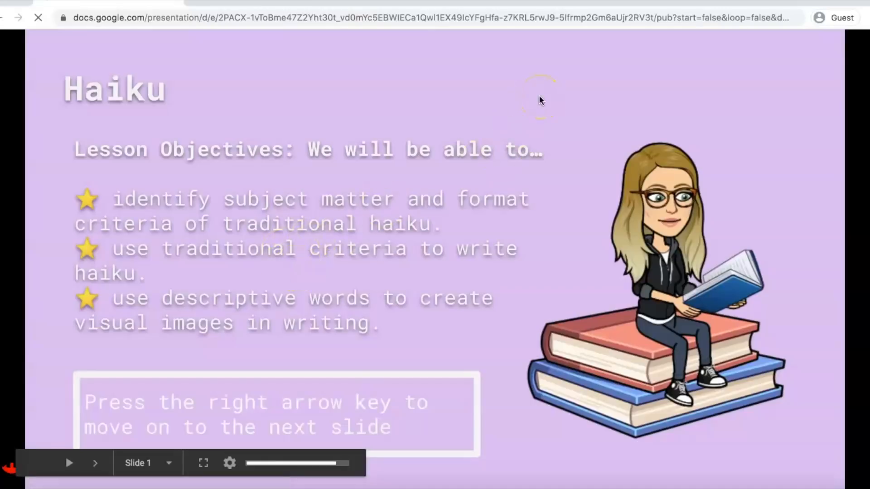
Step: Page through the published slideshow from the Haiku objectives slide to the Elaborate slide
{"action": "key", "text": "Right"}
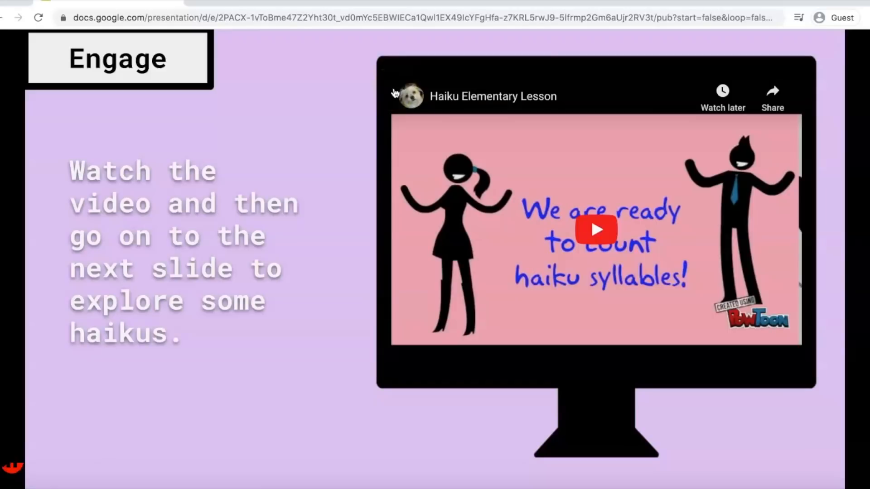
{"action": "key", "text": "Right"}
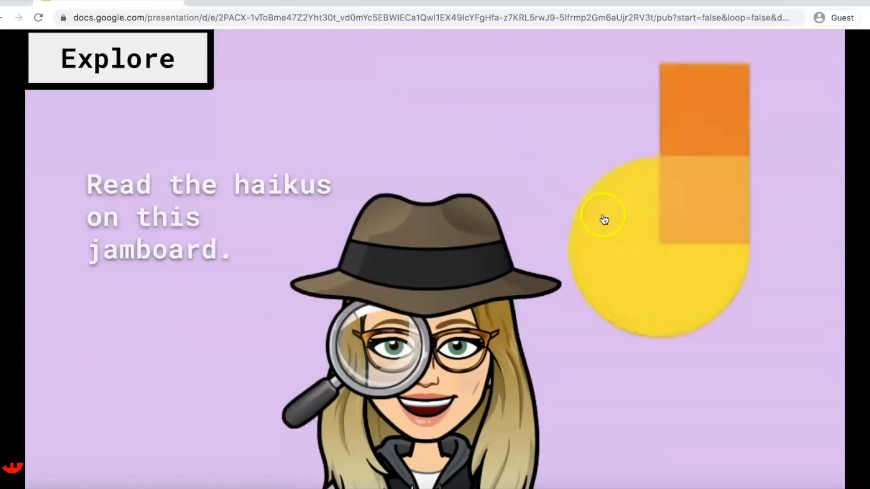
{"action": "key", "text": "Right"}
{"action": "key", "text": "Right"}
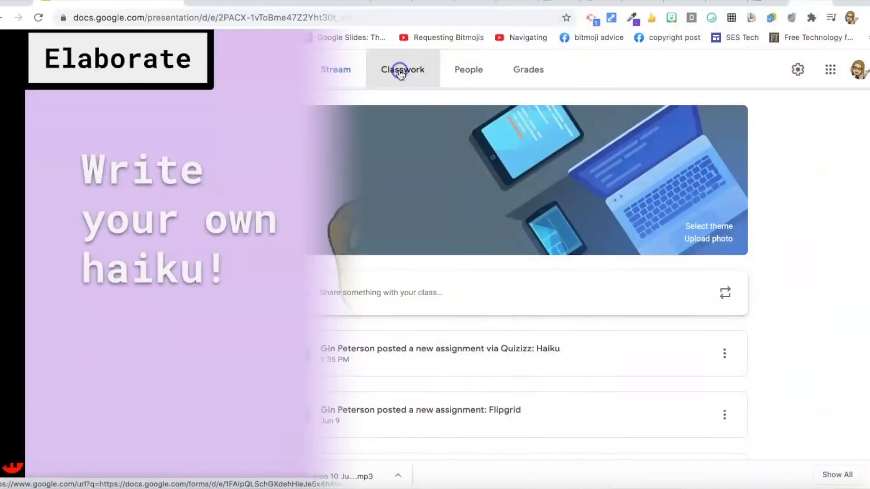
Step: Switch to the EZ EdTech! class in Google Classroom and show its classwork
{"action": "left_click", "coordinate": [398, 69]}
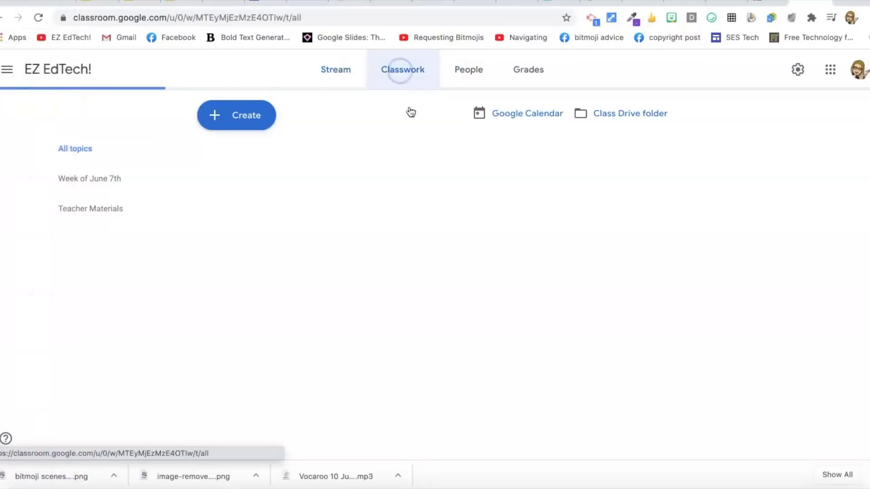
{"action": "left_click", "coordinate": [242, 126]}
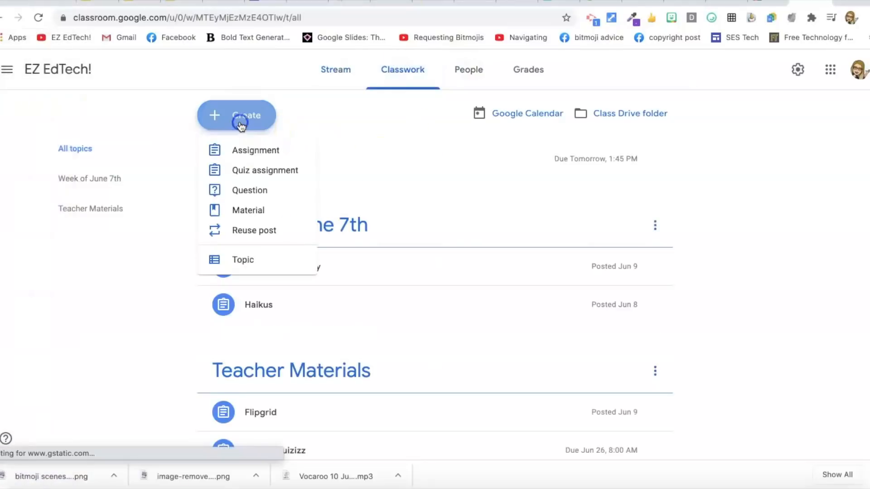
{"action": "left_click", "coordinate": [249, 155]}
{"action": "left_click", "coordinate": [5, 67]}
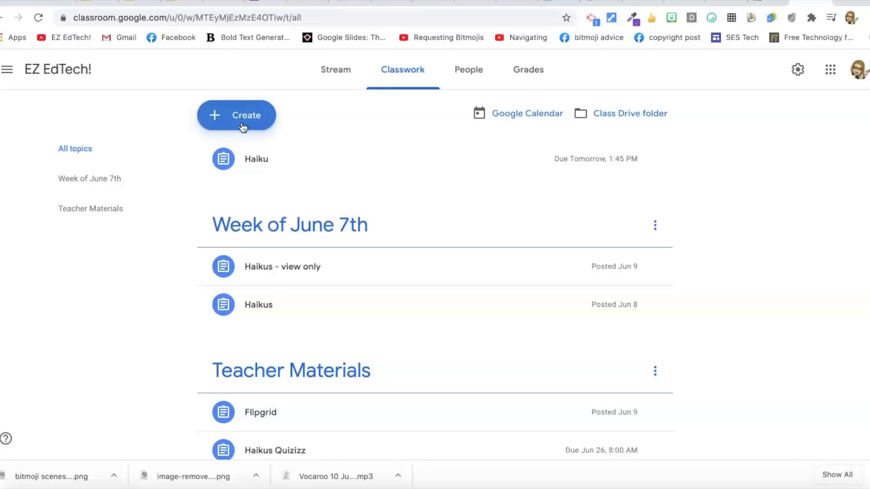
Step: Create a new assignment in the classwork and title it "Haiku"
{"action": "left_click", "coordinate": [243, 128]}
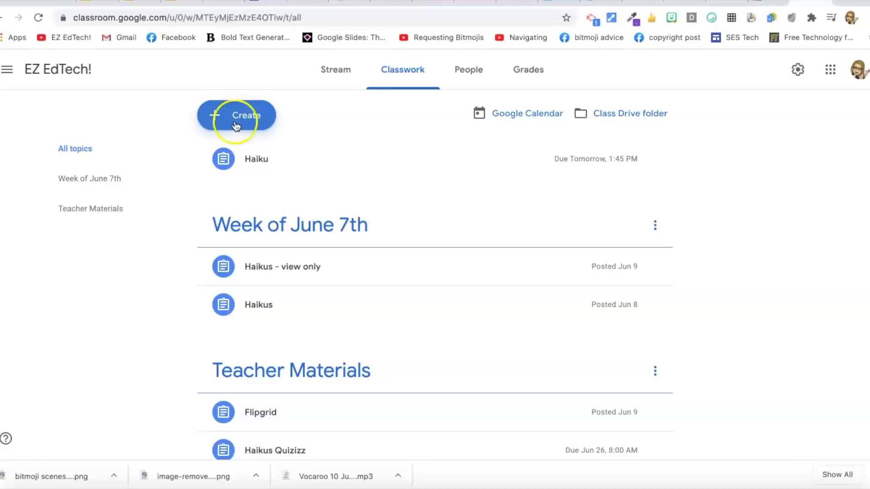
{"action": "left_click", "coordinate": [233, 151]}
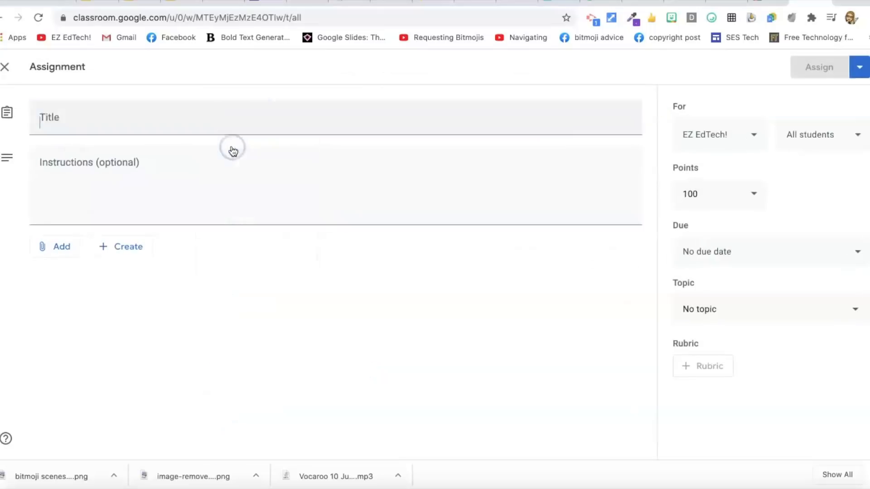
{"action": "left_click", "coordinate": [96, 127]}
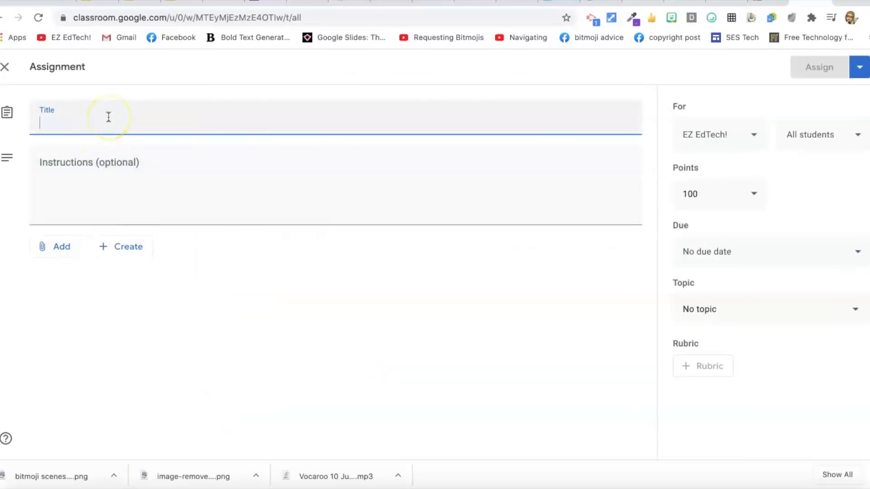
{"action": "type", "text": "Haiku"}
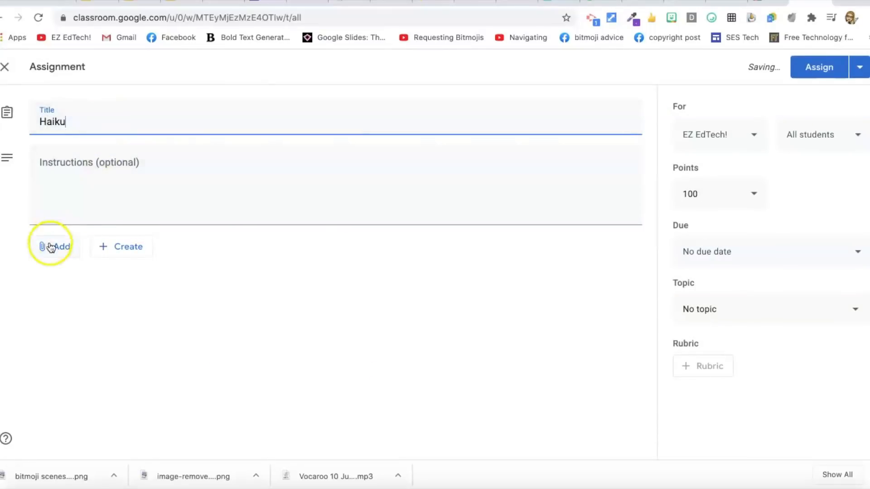
Step: Attach the published haiku presentation to the assignment as a link, using the copied URL
{"action": "left_click", "coordinate": [53, 252]}
{"action": "left_click", "coordinate": [64, 292]}
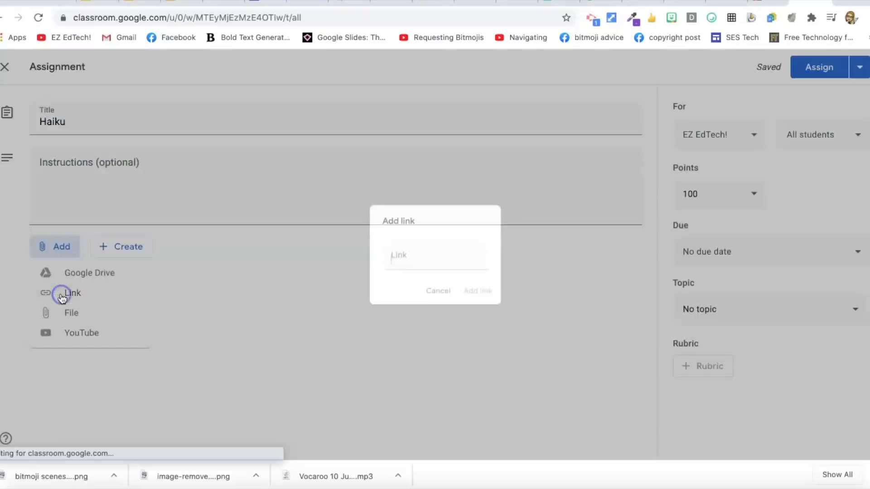
{"action": "key", "text": "super+v"}
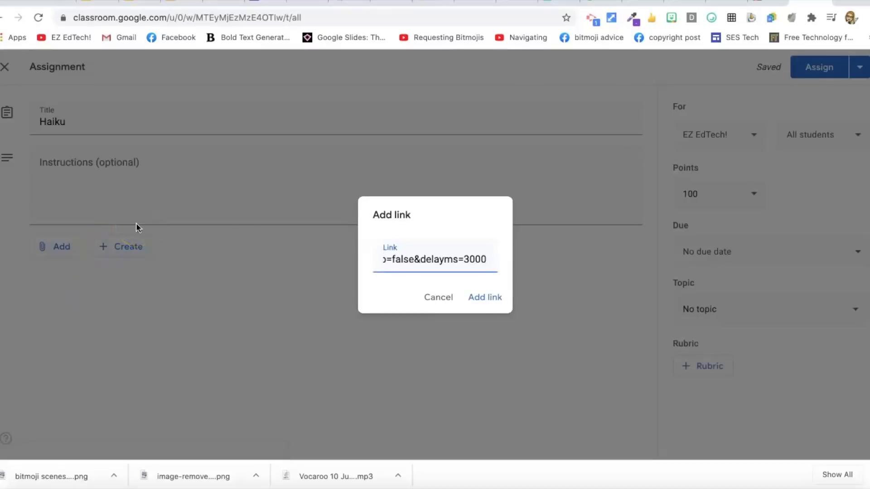
{"action": "key", "text": "Return"}
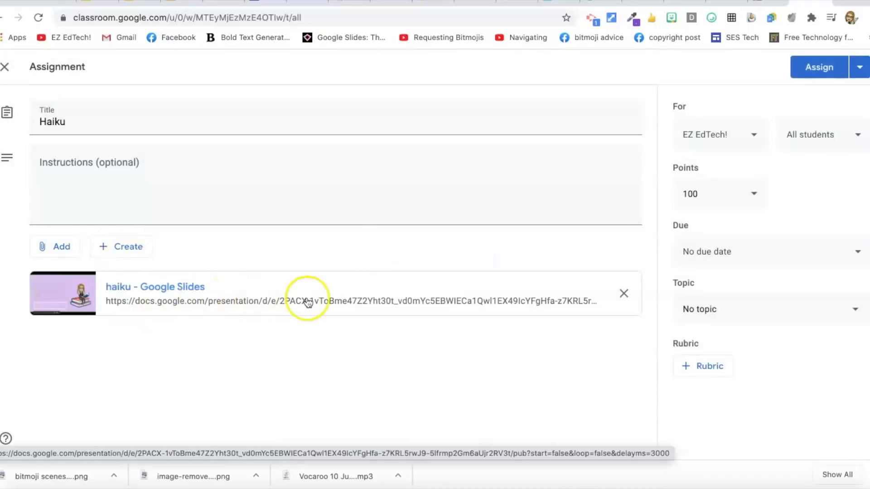
Step: File the Haiku assignment under the topic "Week of June 7th" and assign it to all students
{"action": "left_click", "coordinate": [142, 190]}
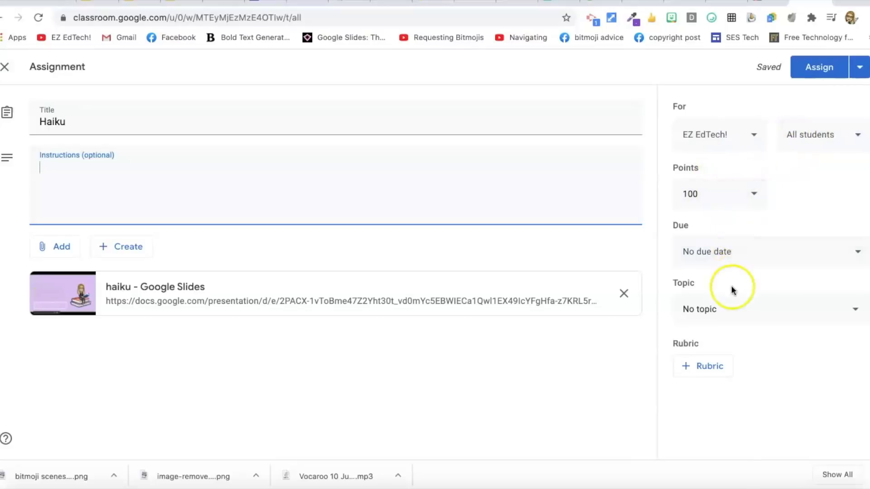
{"action": "left_click", "coordinate": [729, 311]}
{"action": "left_click", "coordinate": [717, 417]}
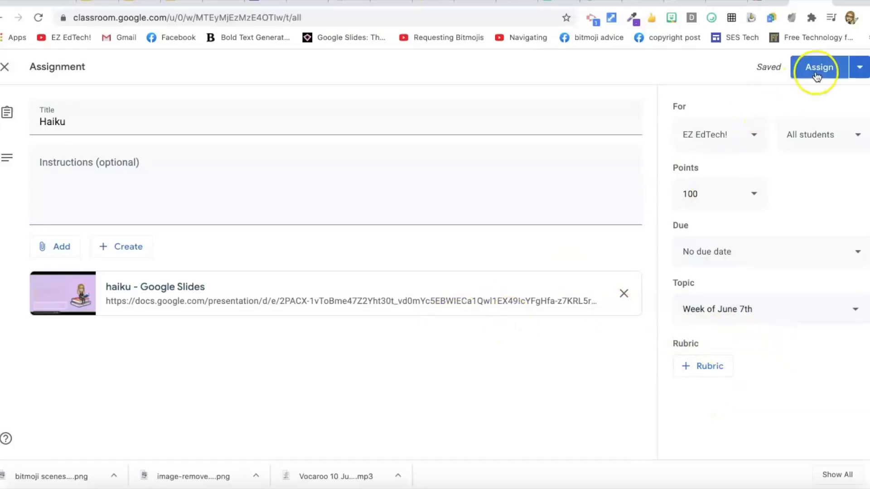
{"action": "left_click", "coordinate": [864, 69]}
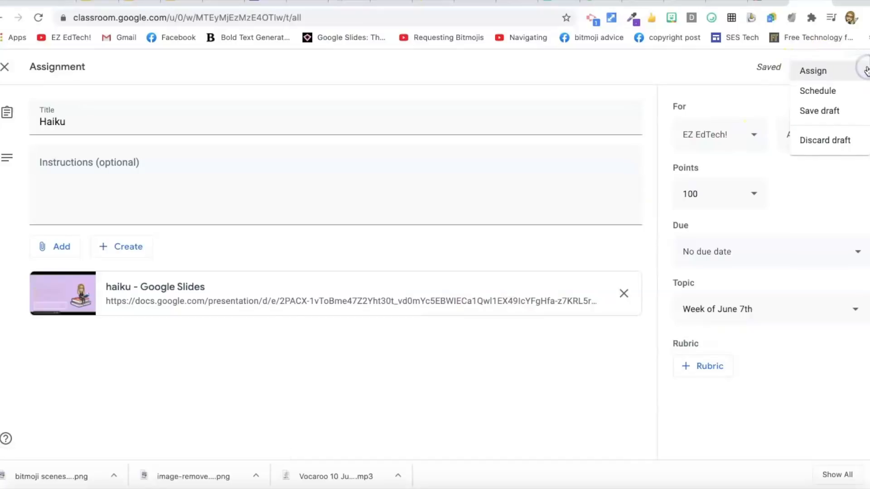
{"action": "left_click", "coordinate": [718, 75]}
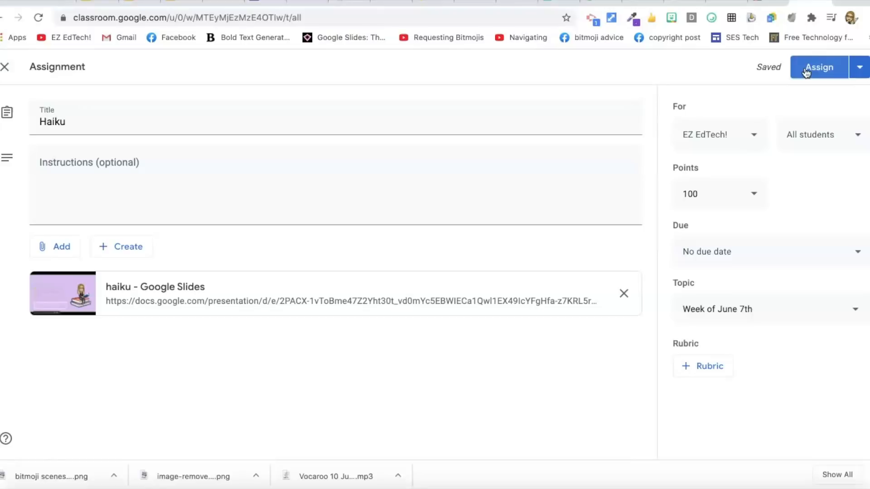
{"action": "left_click", "coordinate": [817, 72]}
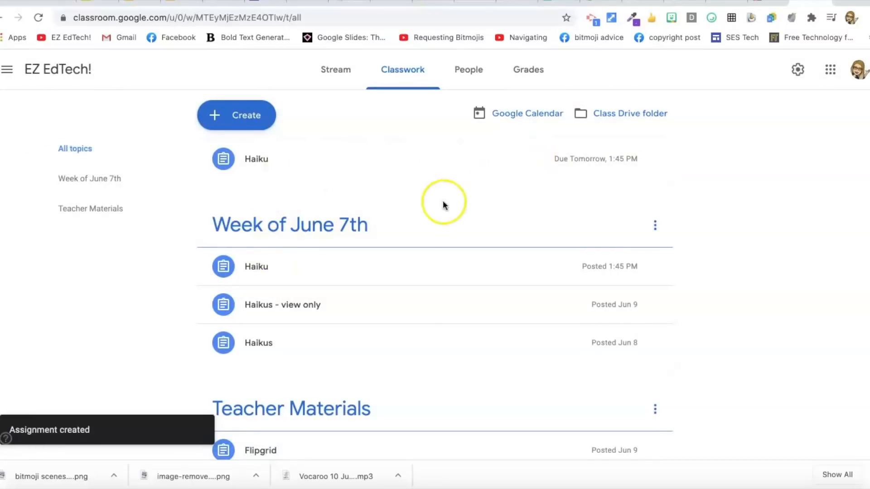
Step: Copy the link of the newly posted Haiku assignment under Week of June 7th
{"action": "scroll", "coordinate": [430, 227], "scroll_direction": "down", "scroll_amount": 2}
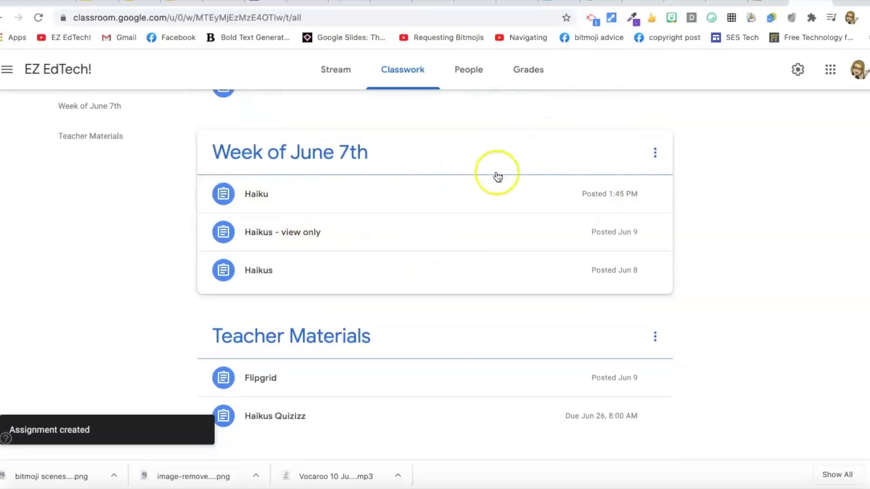
{"action": "left_click", "coordinate": [655, 195]}
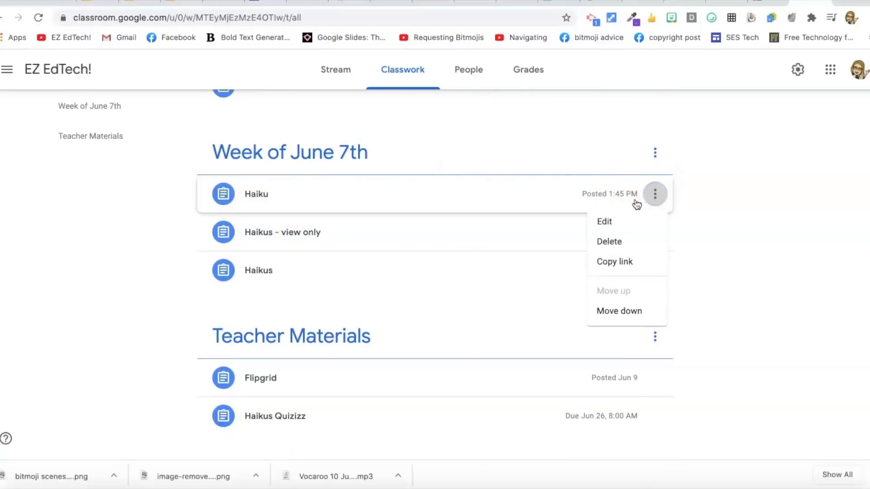
{"action": "left_click", "coordinate": [632, 261]}
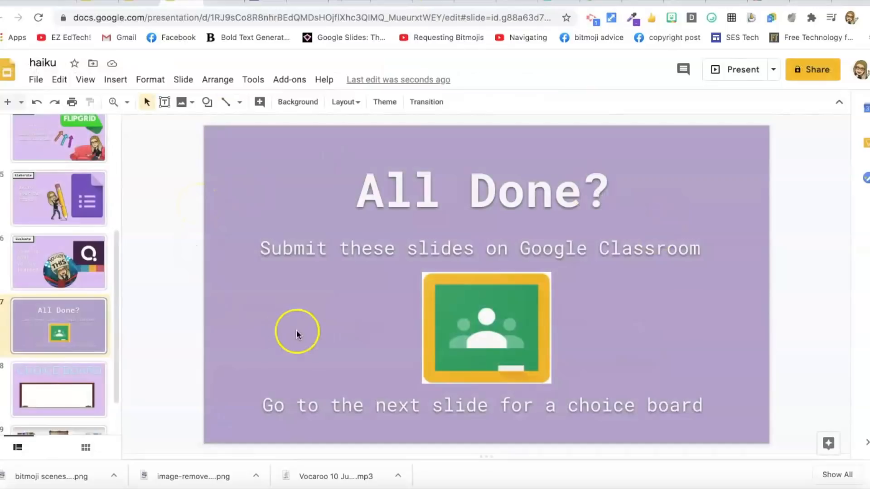
Step: Link the Google Classroom image on the All Done? slide of the haiku presentation to the copied assignment URL
{"action": "left_click", "coordinate": [453, 333]}
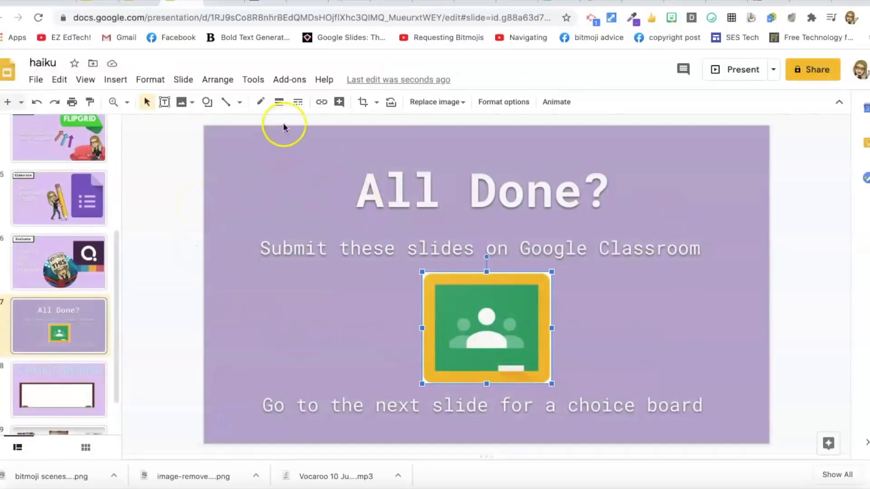
{"action": "left_click", "coordinate": [321, 102]}
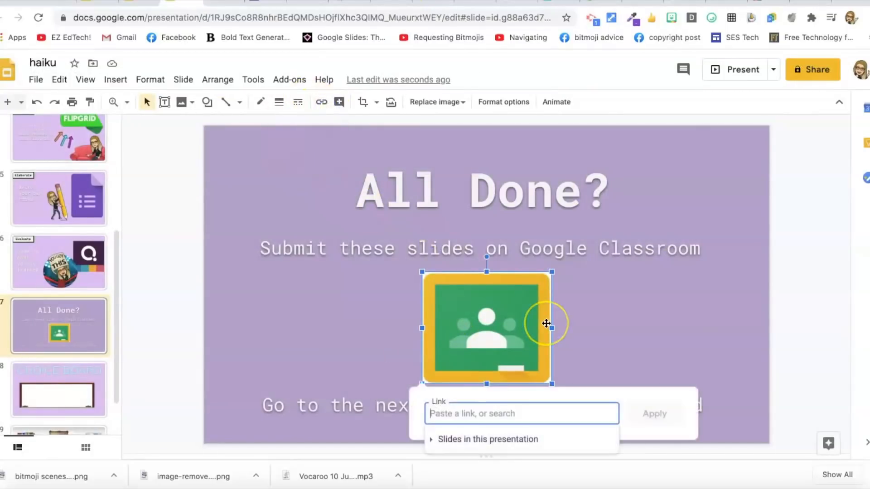
{"action": "key", "text": "super+v"}
{"action": "left_click", "coordinate": [504, 410]}
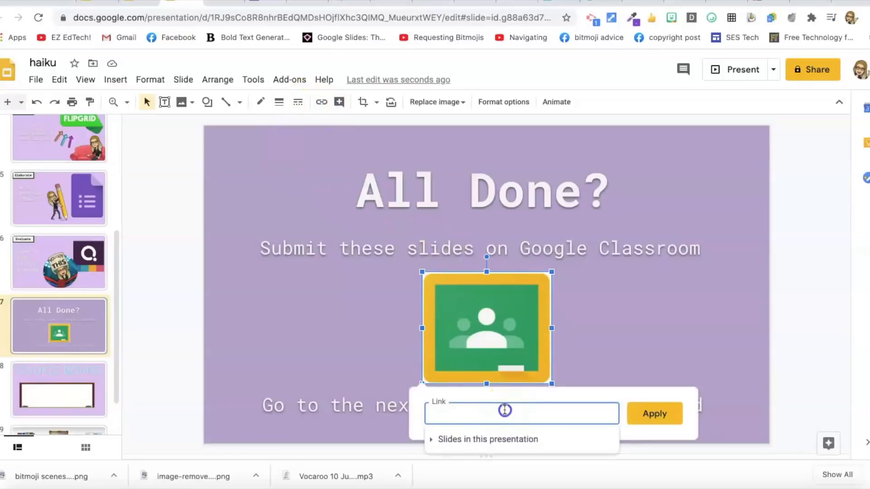
{"action": "key", "text": "super+v"}
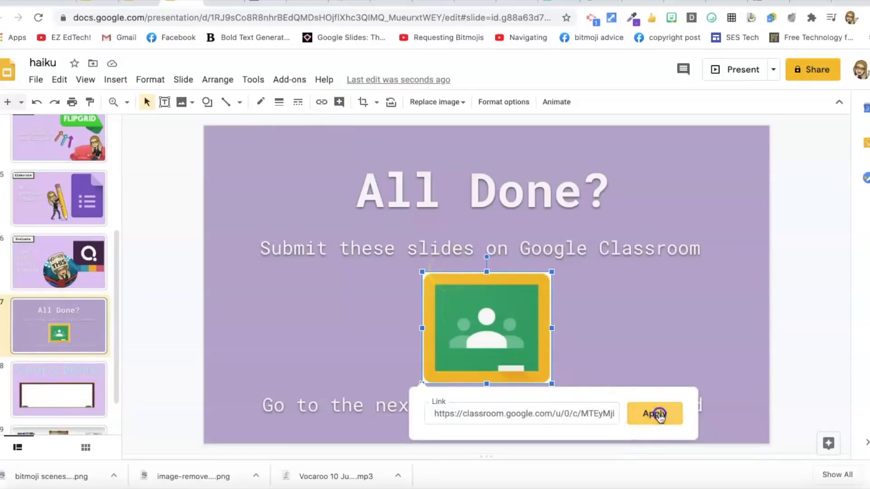
{"action": "left_click", "coordinate": [655, 413]}
Step: Follow the Classroom image's link and view the Haiku assignment page in a student's browser profile
{"action": "left_click", "coordinate": [516, 397]}
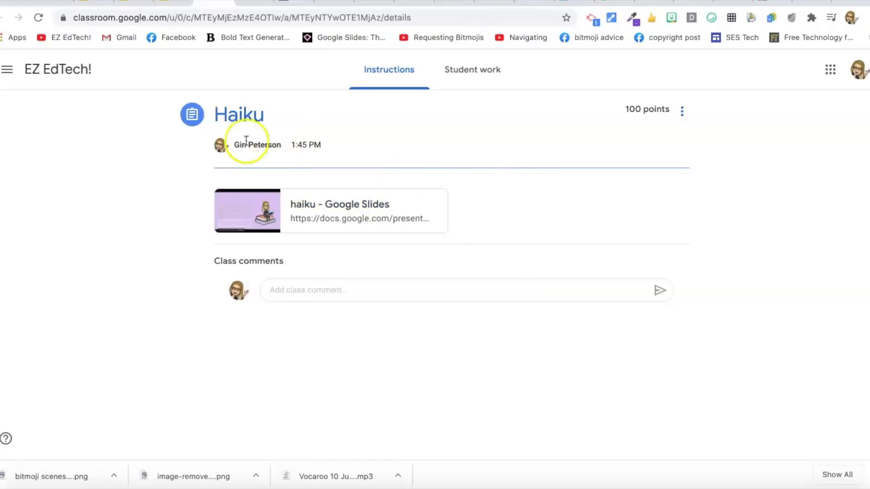
{"action": "left_click", "coordinate": [851, 17]}
{"action": "left_click", "coordinate": [769, 235]}
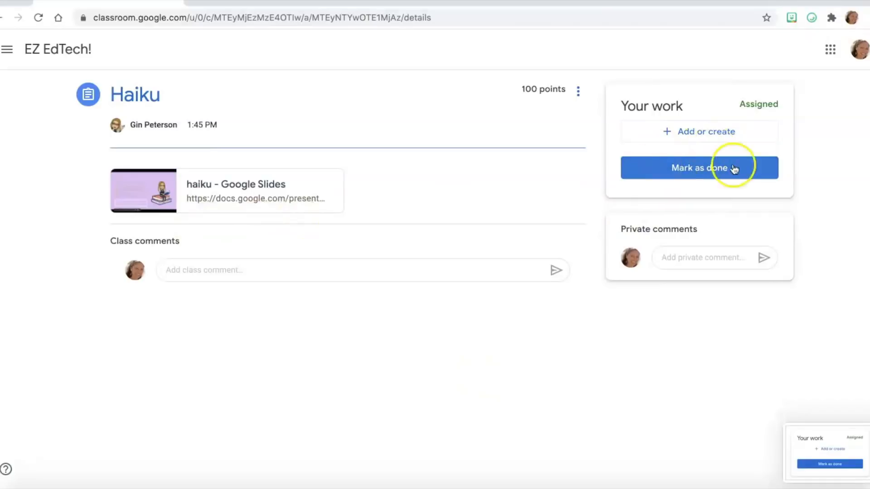
{"action": "left_click", "coordinate": [851, 18]}
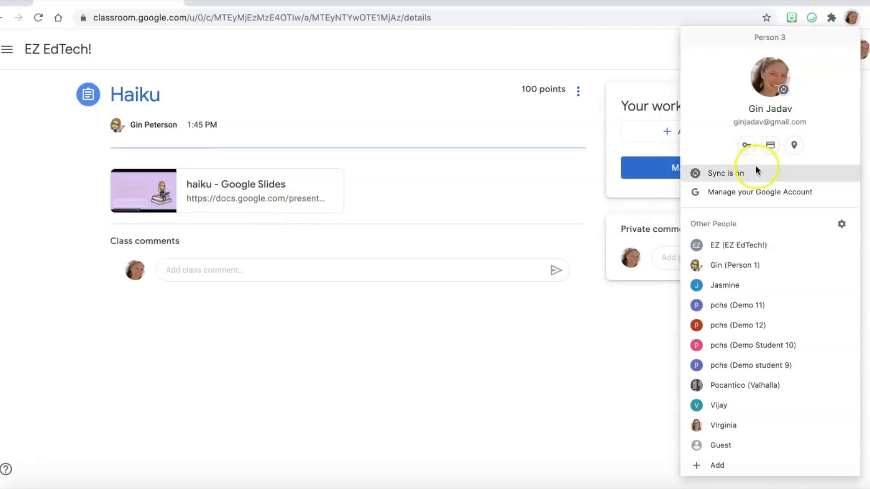
{"action": "left_click", "coordinate": [746, 264]}
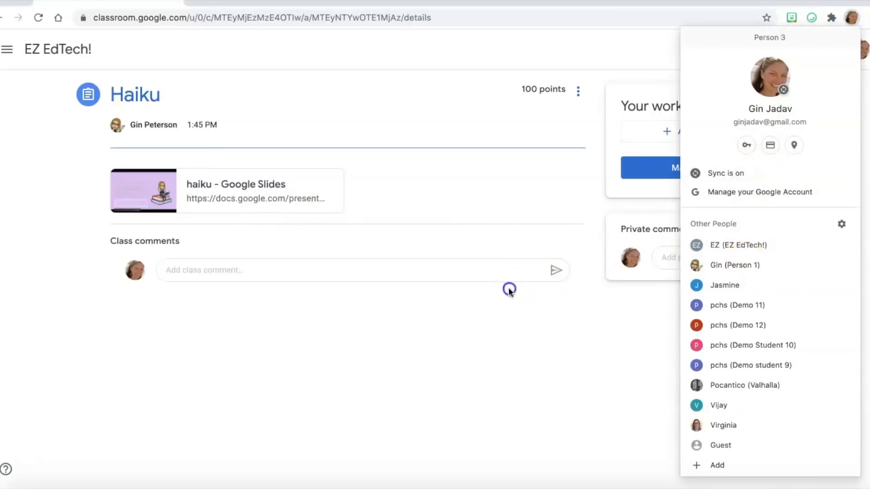
Step: Open the assignment's attached haiku slideshow as the student, and return to the teacher's browser profile
{"action": "left_click", "coordinate": [281, 194]}
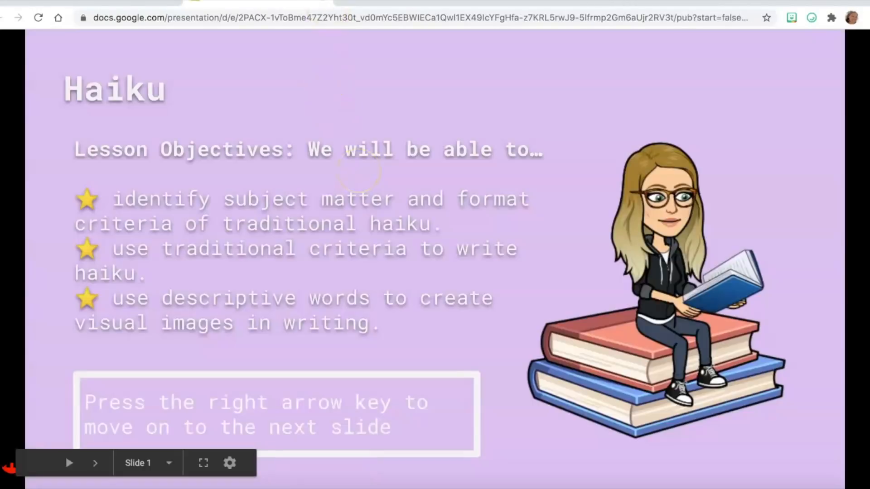
{"action": "left_click", "coordinate": [850, 19]}
{"action": "left_click", "coordinate": [752, 263]}
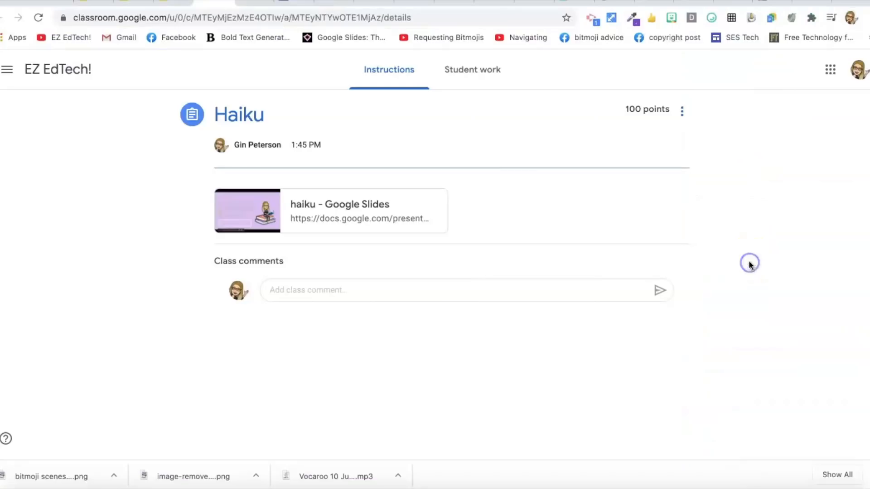
Step: Start another assignment in the class's classwork and attach the haiku presentation from Google Drive
{"action": "left_click", "coordinate": [173, 3]}
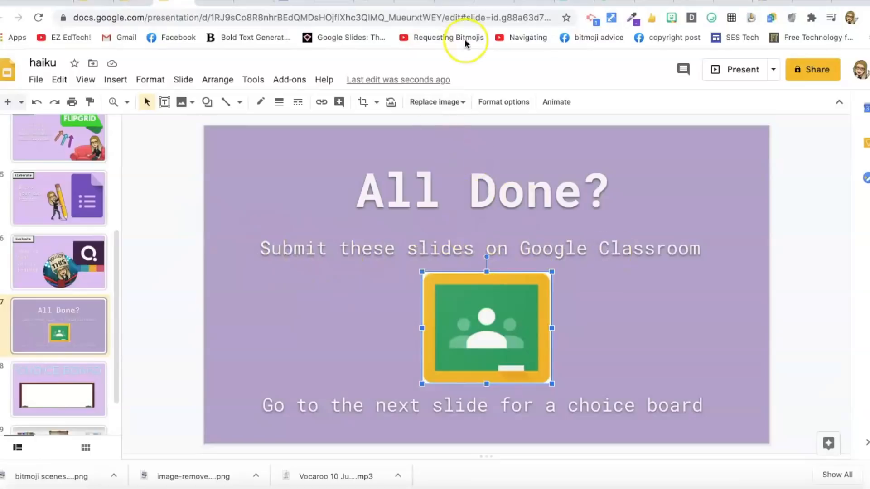
{"action": "left_click", "coordinate": [812, 2]}
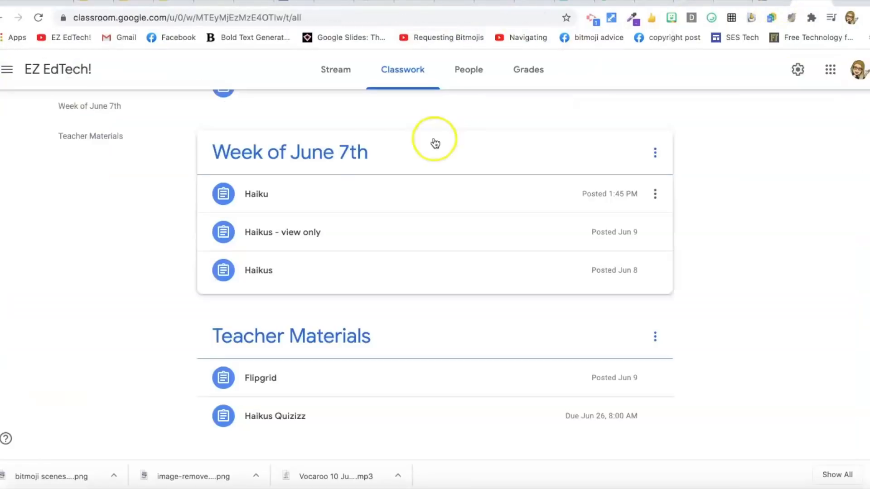
{"action": "scroll", "coordinate": [338, 209], "scroll_direction": "up", "scroll_amount": 2}
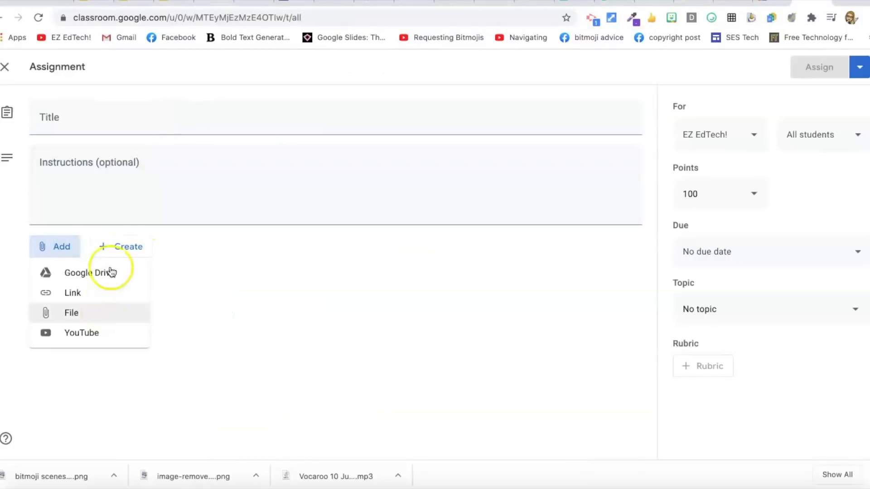
{"action": "left_click", "coordinate": [86, 272]}
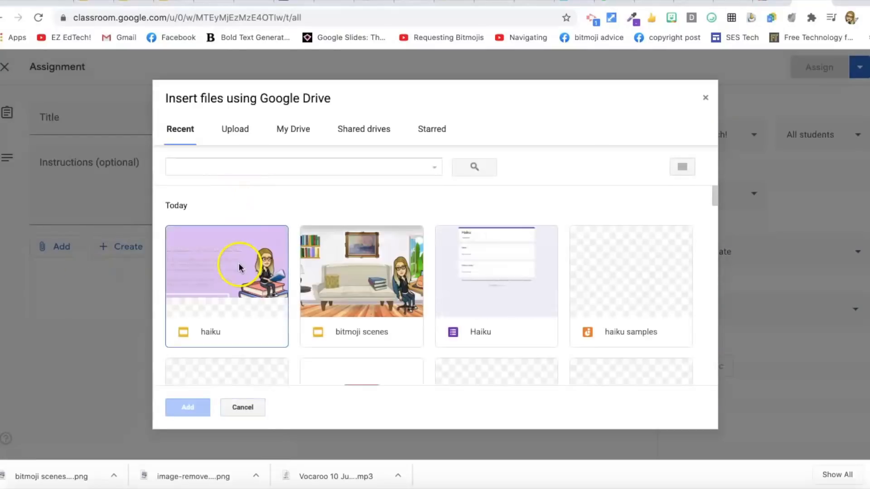
{"action": "left_click", "coordinate": [247, 282]}
{"action": "left_click", "coordinate": [247, 281]}
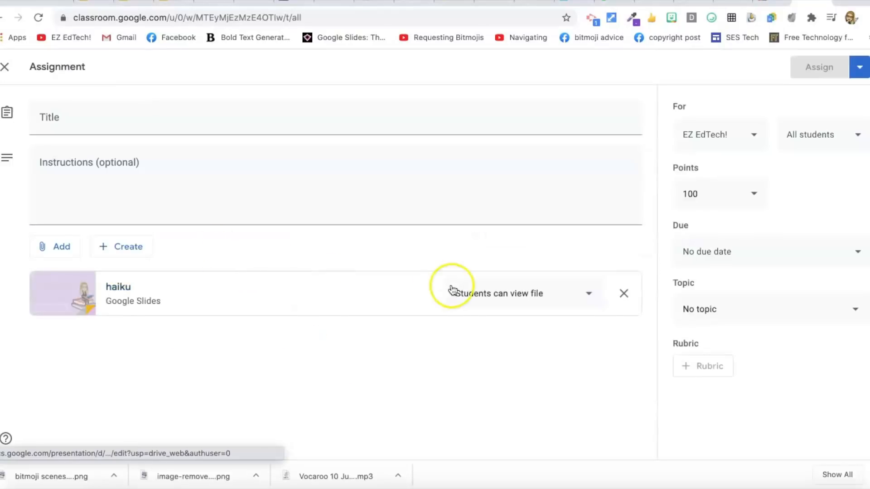
Step: Set the attached haiku file to Make a copy for each student, and close the draft without assigning it
{"action": "left_click", "coordinate": [522, 303]}
{"action": "left_click", "coordinate": [514, 360]}
{"action": "left_click", "coordinate": [514, 360]}
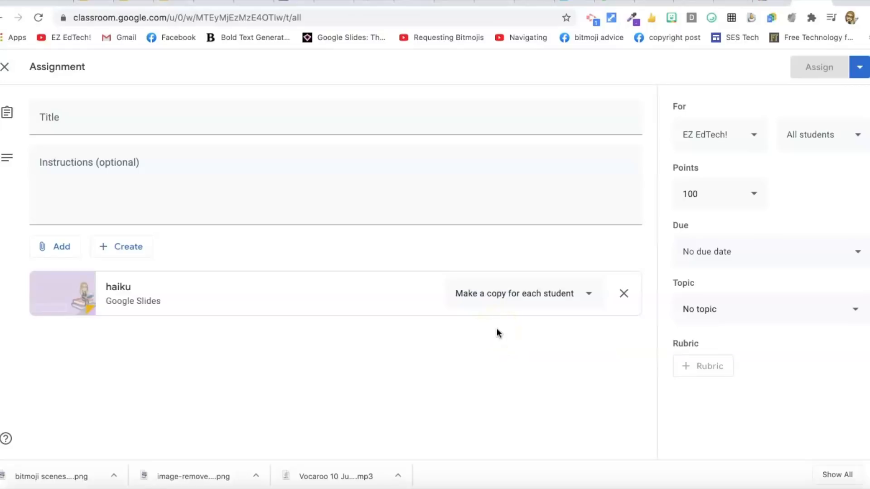
{"action": "left_click", "coordinate": [497, 309]}
{"action": "left_click", "coordinate": [5, 68]}
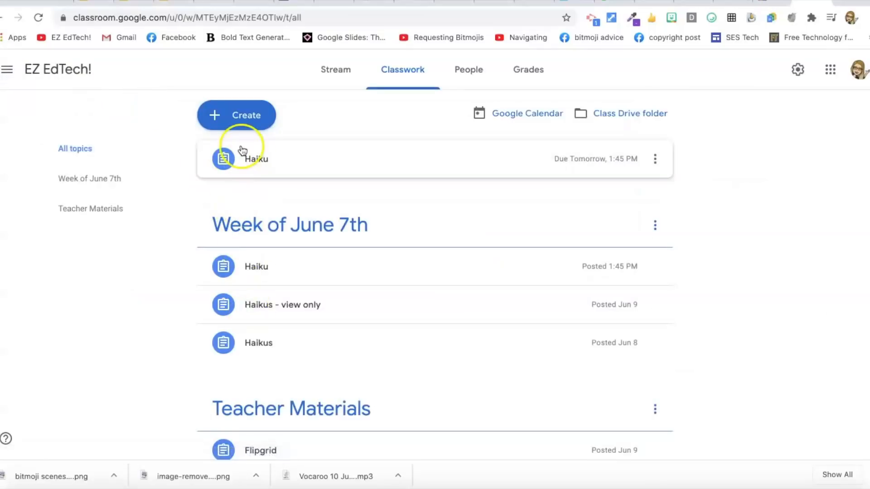
Step: Draft a classwork Material post with the haiku presentation attached from Google Drive, and close the draft without posting it
{"action": "left_click", "coordinate": [217, 119]}
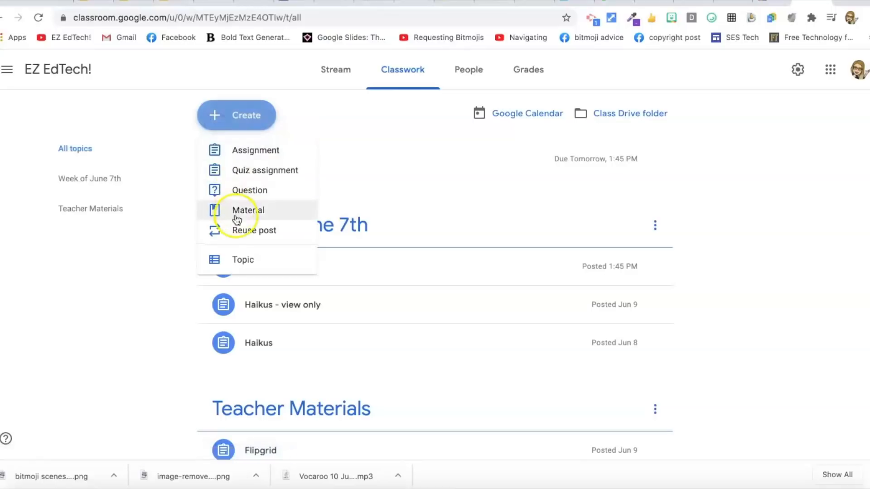
{"action": "left_click", "coordinate": [259, 210]}
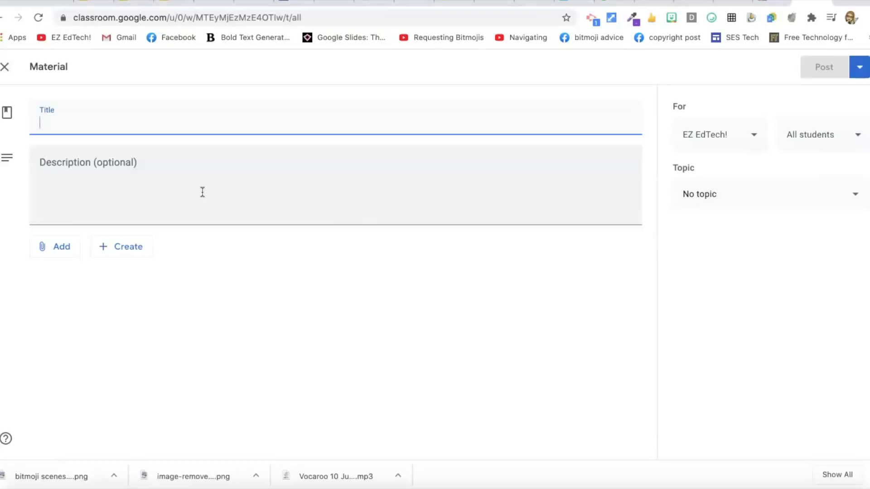
{"action": "left_click", "coordinate": [62, 248]}
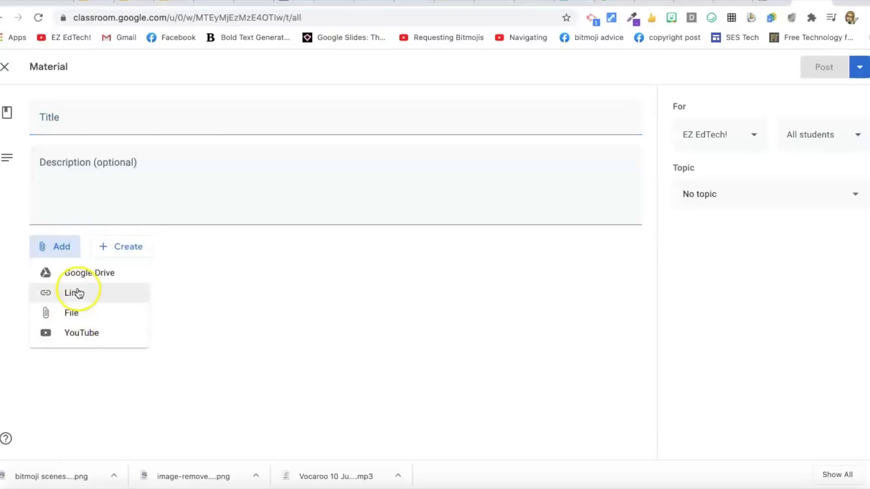
{"action": "left_click", "coordinate": [80, 274]}
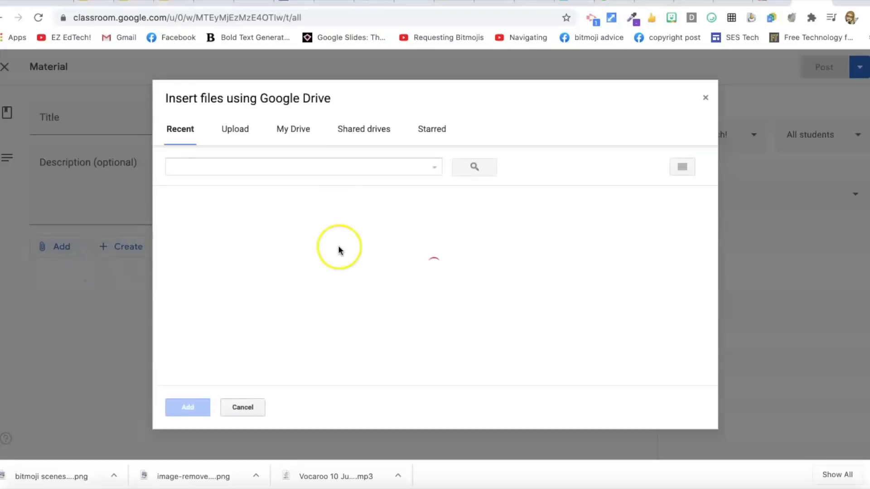
{"action": "left_click", "coordinate": [224, 253]}
{"action": "left_click", "coordinate": [224, 252]}
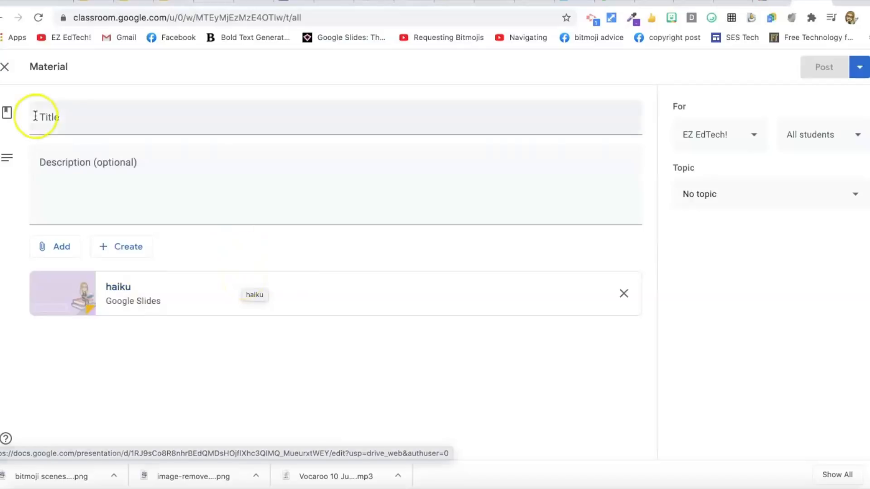
{"action": "left_click", "coordinate": [6, 68]}
{"action": "left_click", "coordinate": [243, 81]}
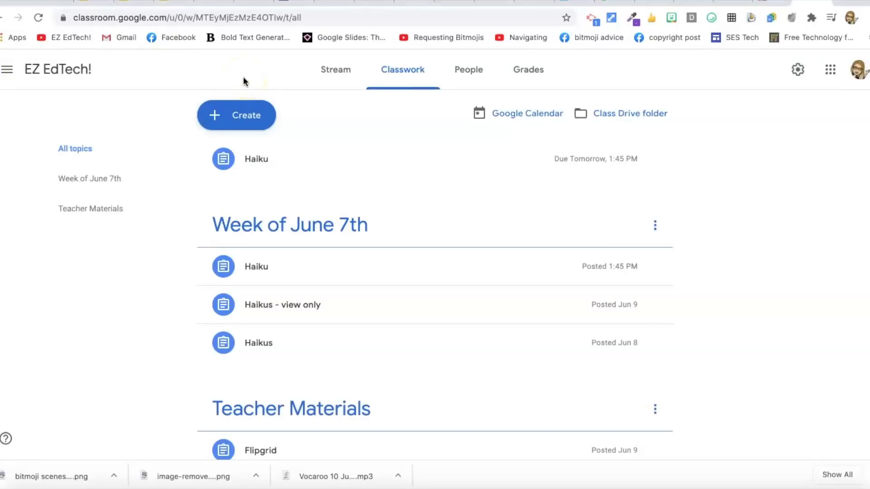